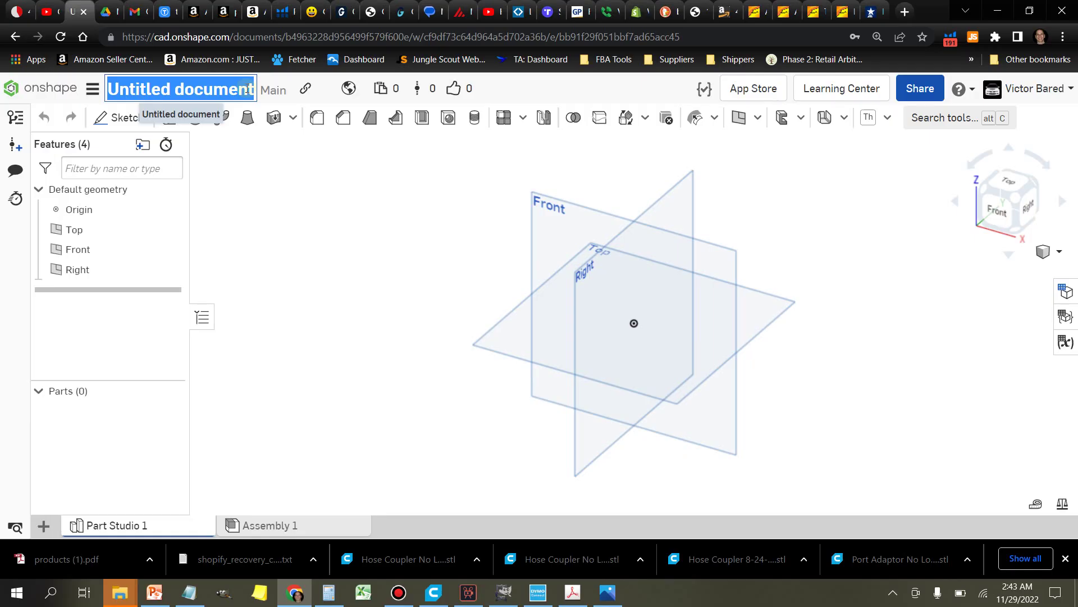
Confirm the 'Power Strip Locking Tabs' title and start Sketch 1 on the Top plane, viewed normal
text(Power Strip Locking Tabs)
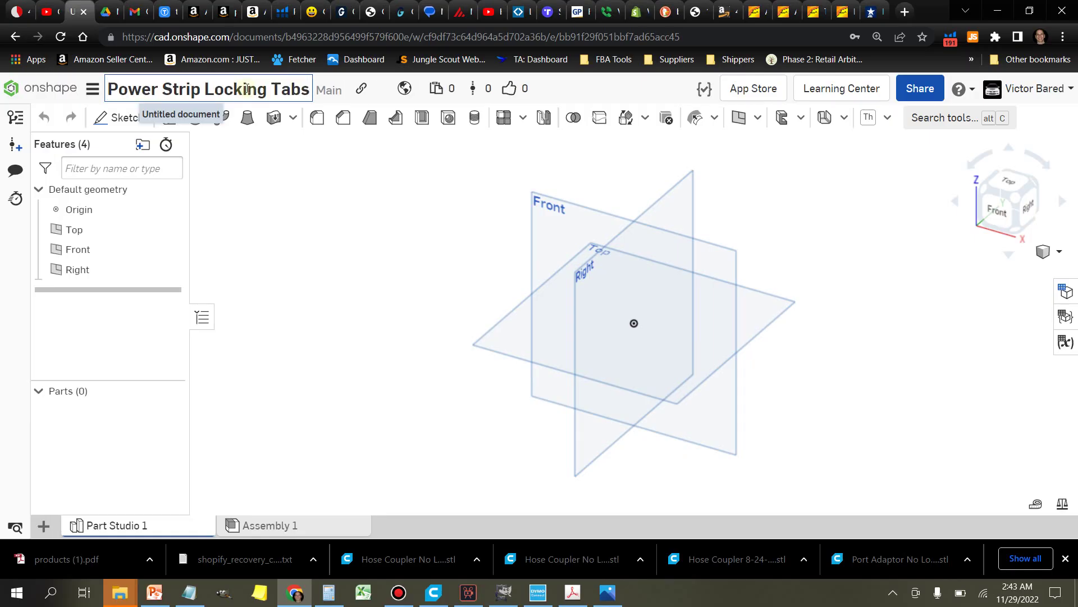
key(Return)
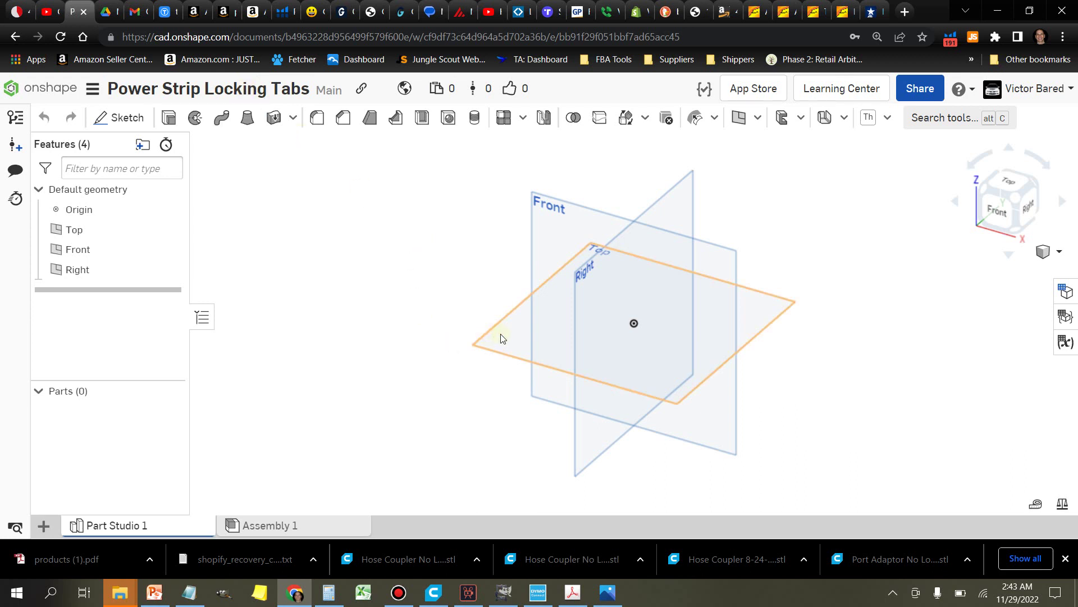
click(119, 117)
click(505, 339)
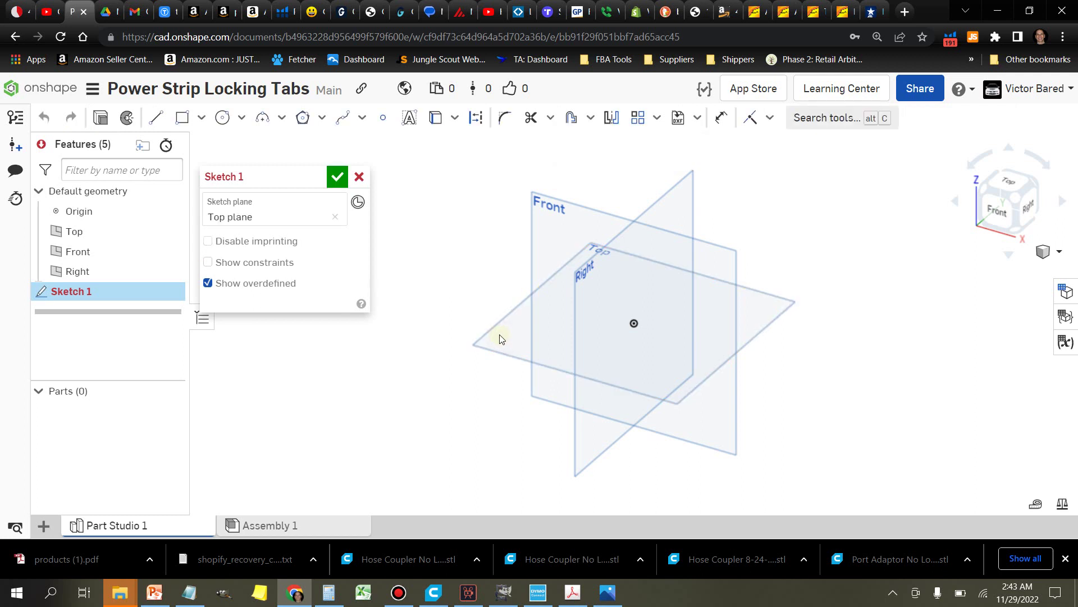
key(n)
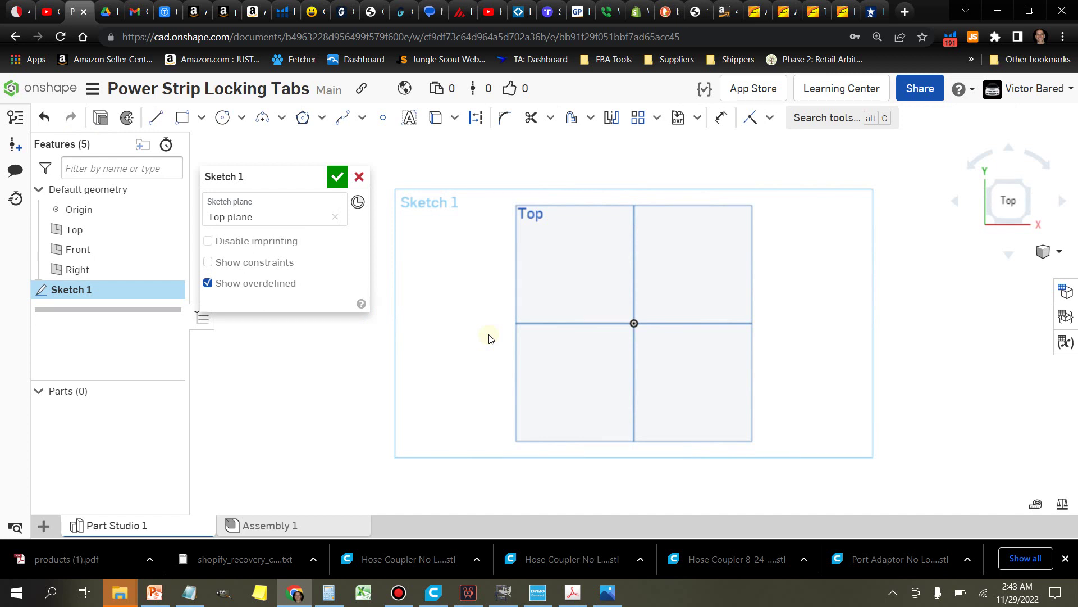
Draw a center-point rectangle starting from the origin
click(201, 118)
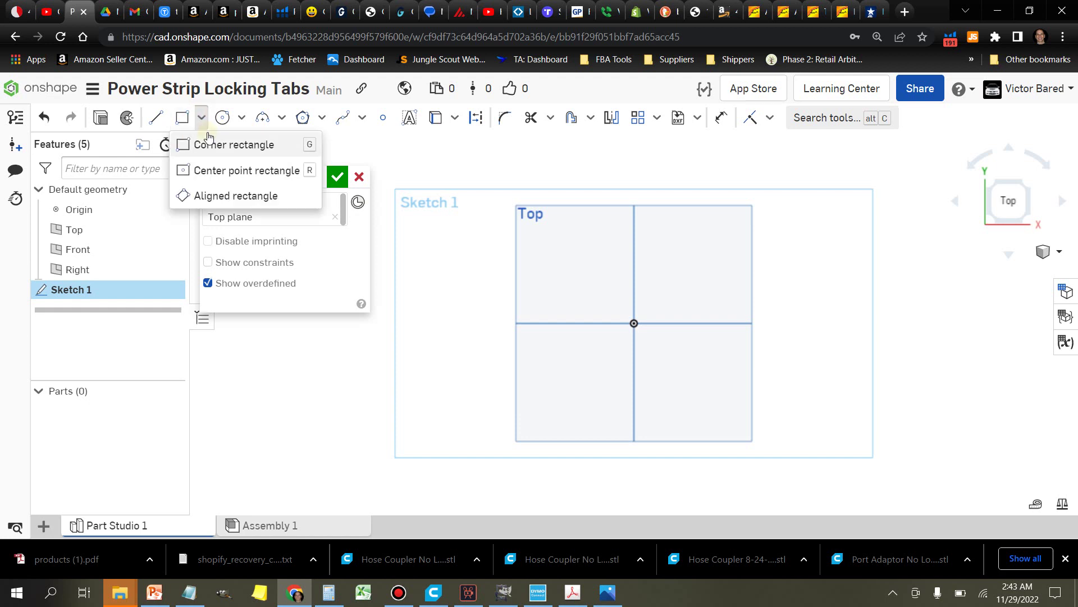
click(224, 171)
click(635, 324)
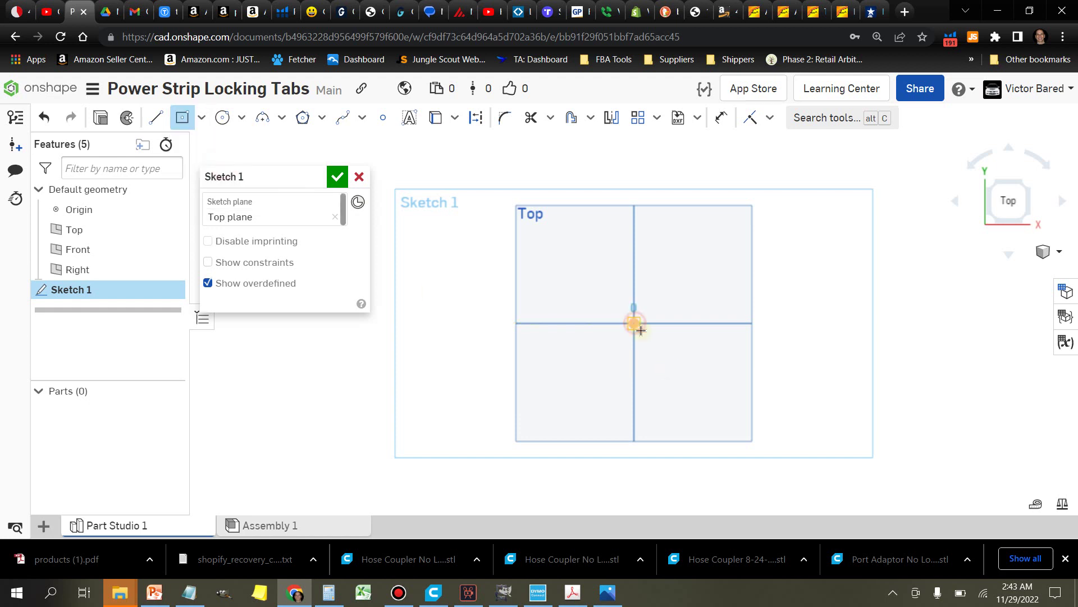
click(698, 345)
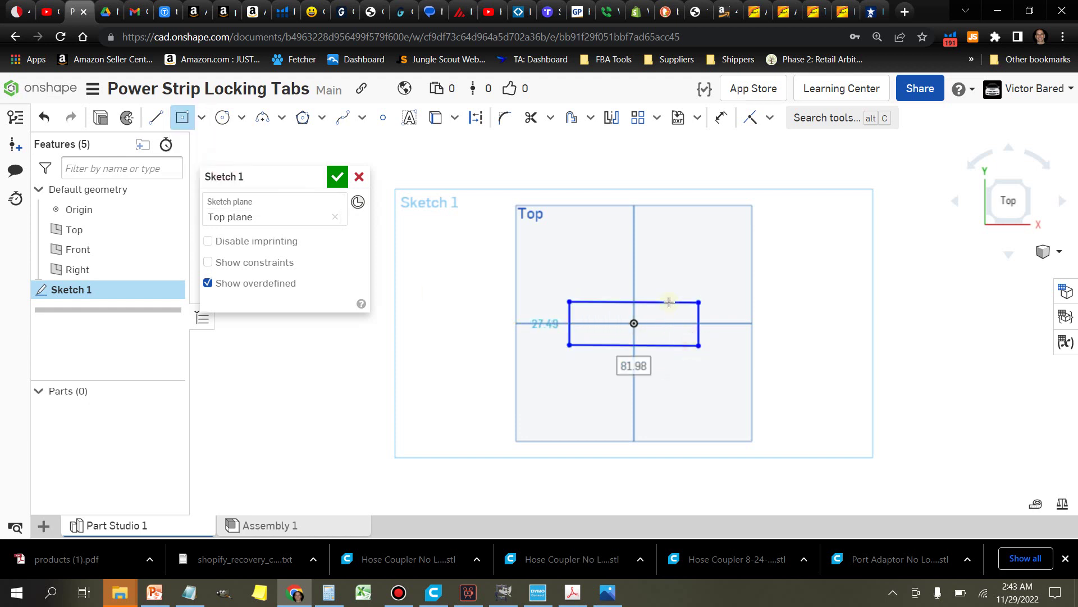
Dimension the rectangle 50 wide and 14.5 tall
click(721, 117)
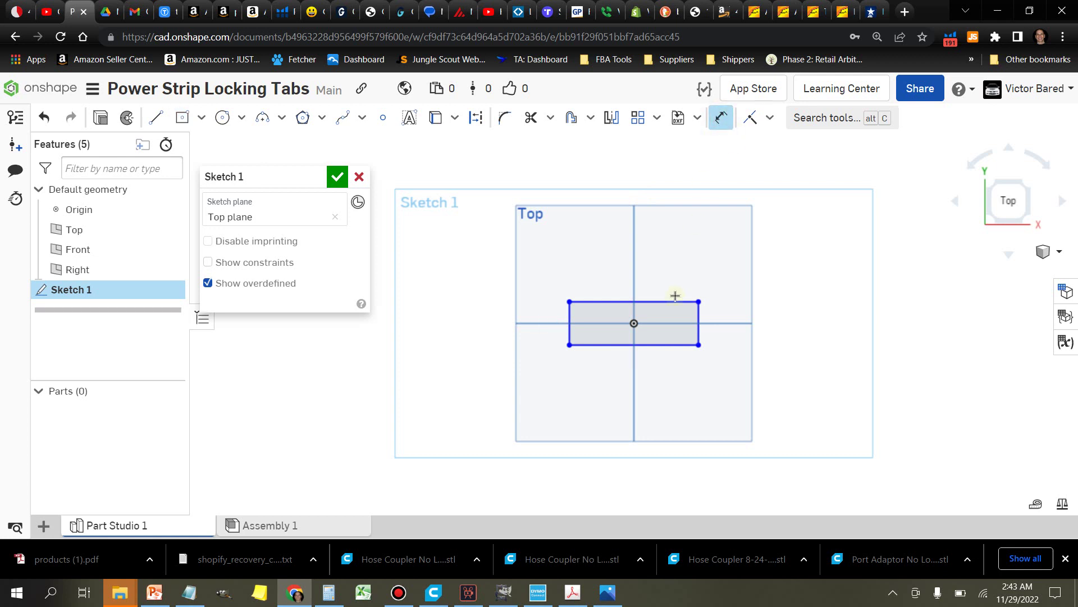
click(676, 302)
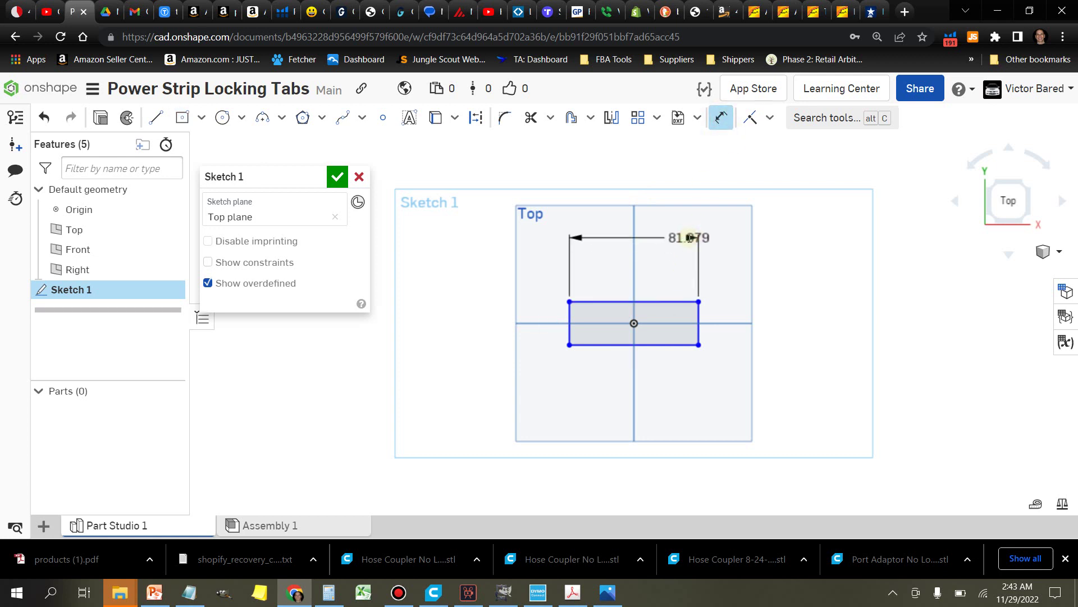
click(690, 238)
text(50)
key(Return)
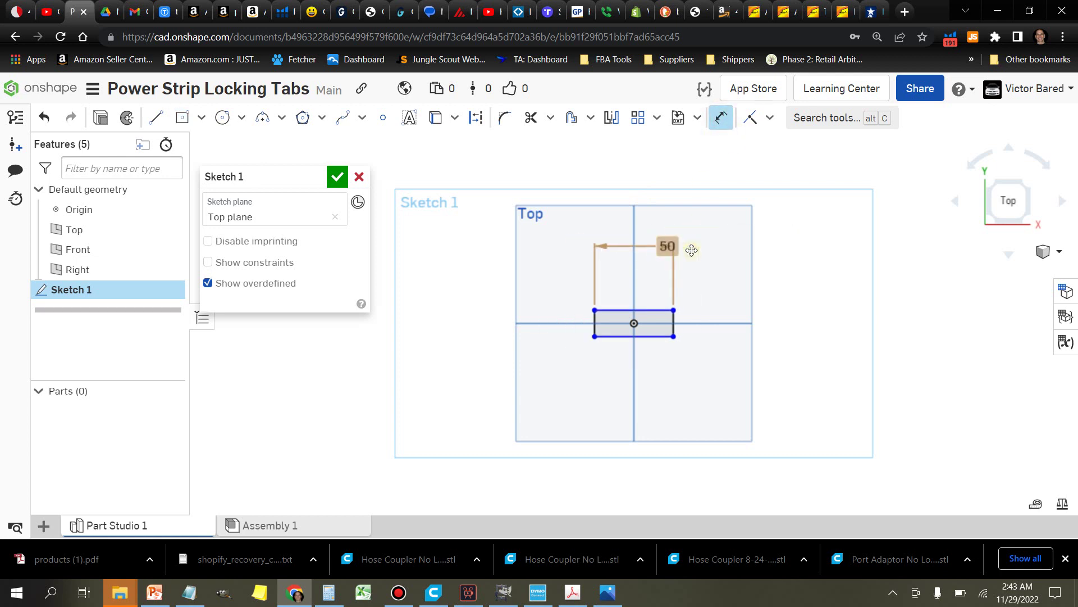
click(673, 324)
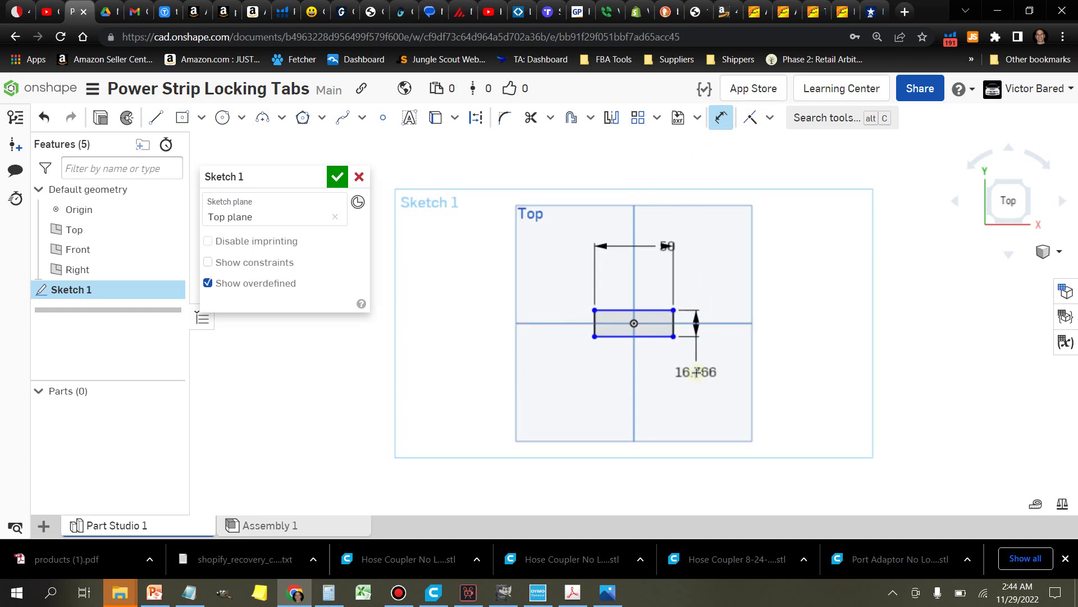
click(696, 372)
text(14)
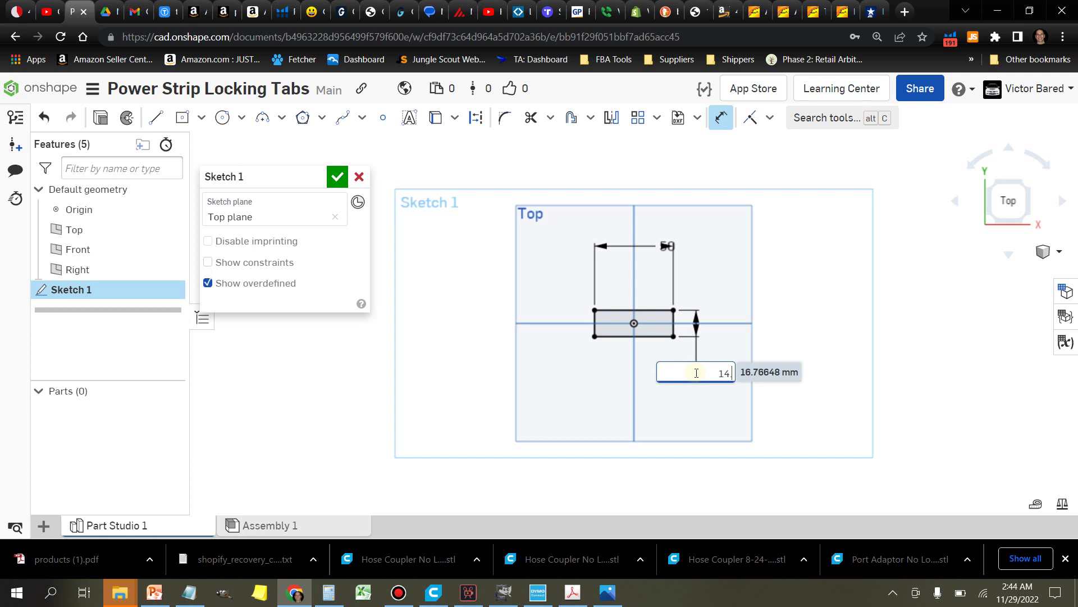
text(.5)
key(Return)
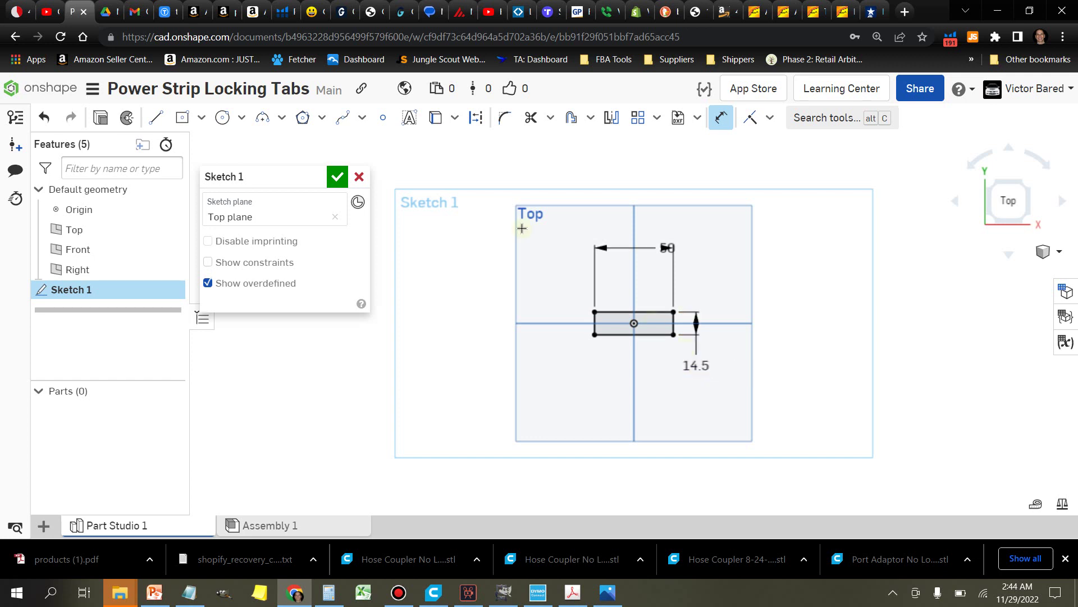
click(160, 124)
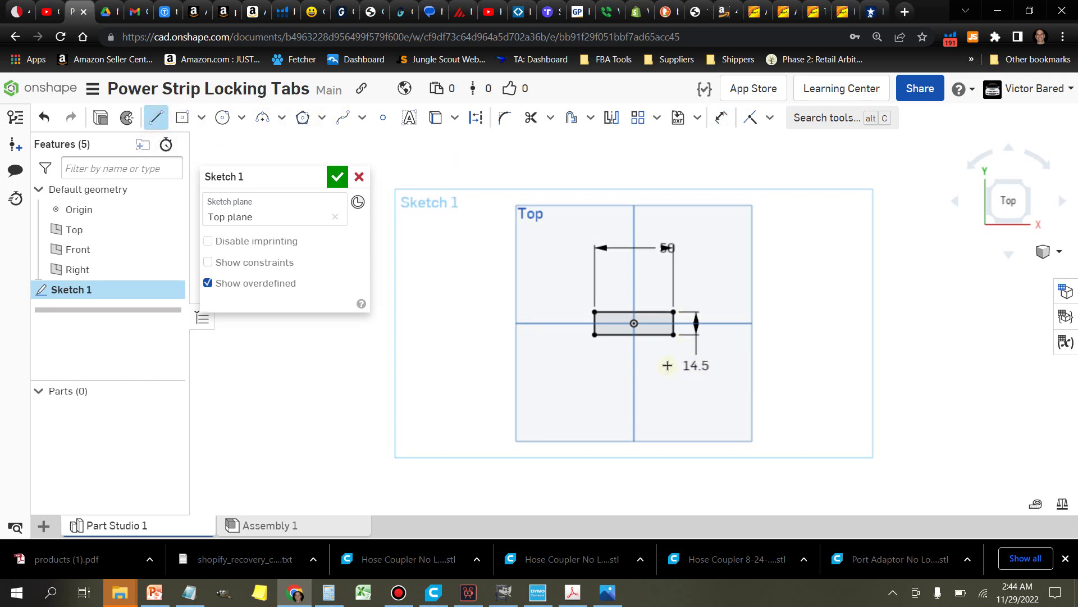
Draw two lines along the horizontal axis from the origin, one left and one right
scroll(666, 363, up, 5)
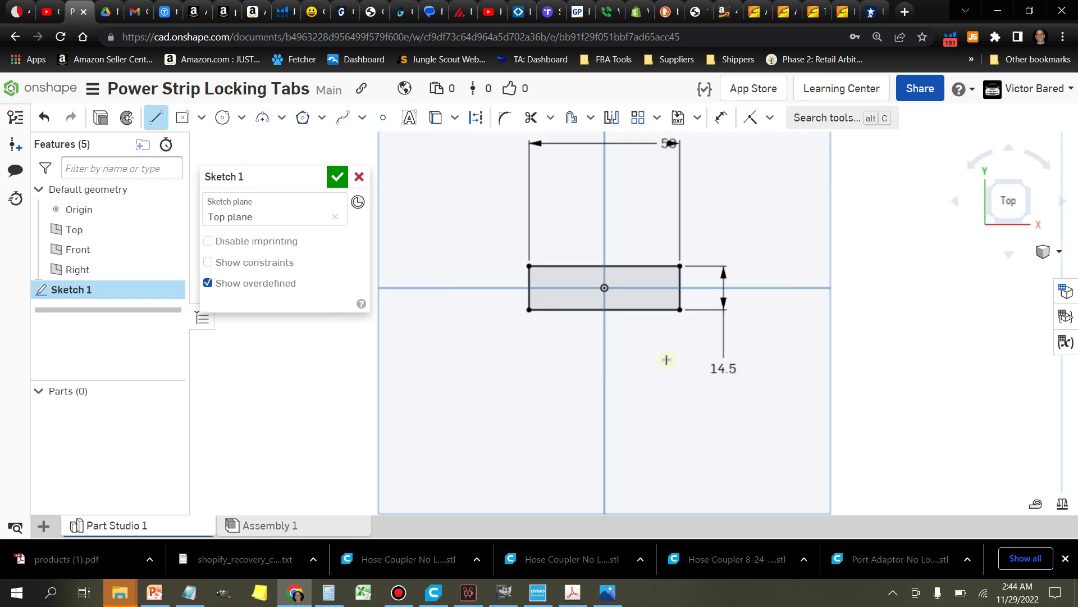
click(588, 270)
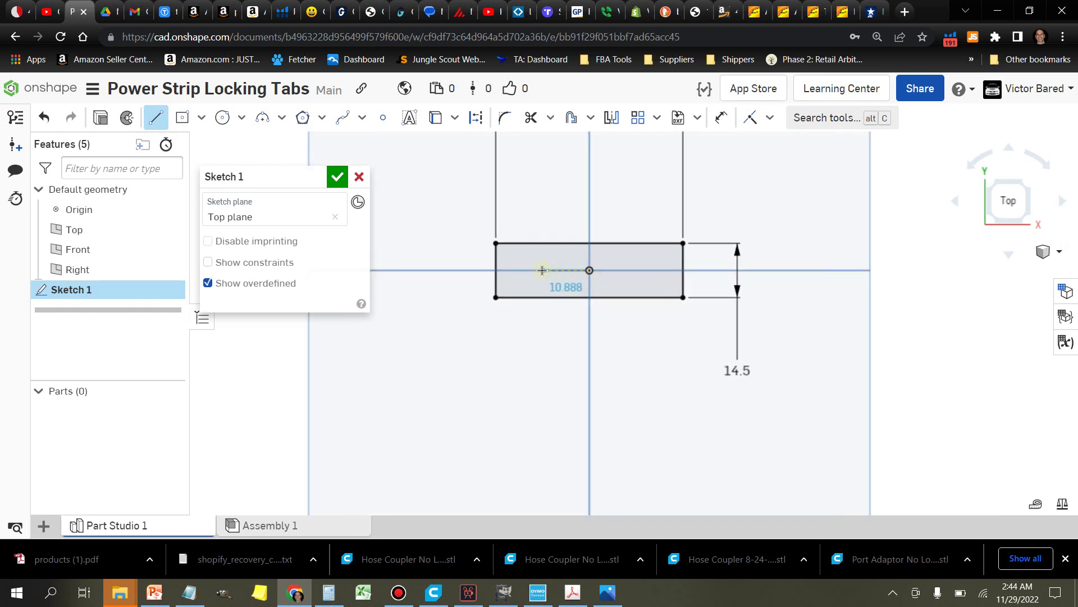
click(542, 270)
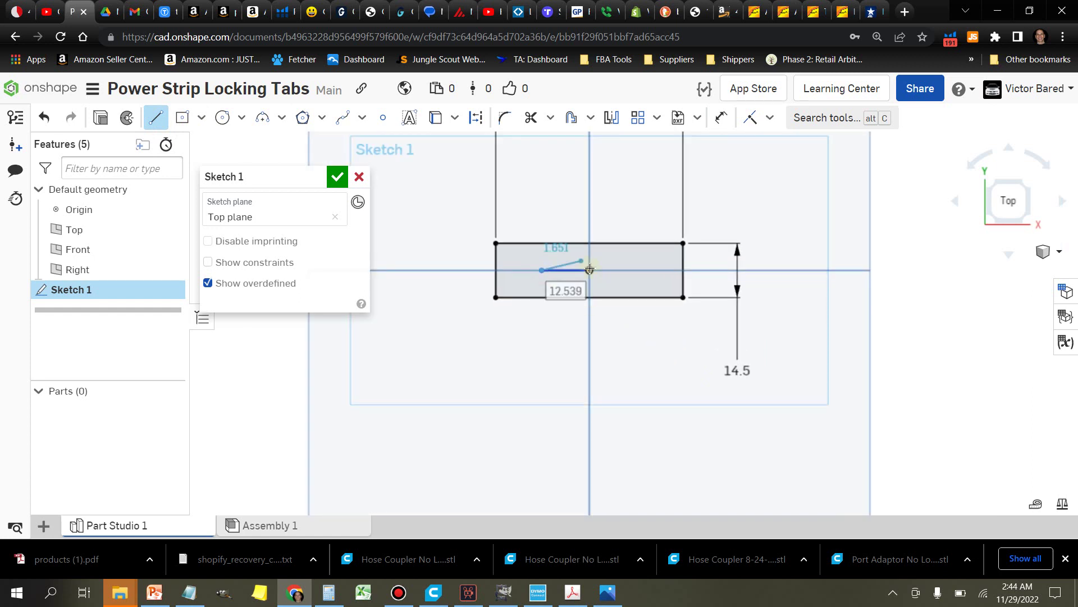
click(163, 125)
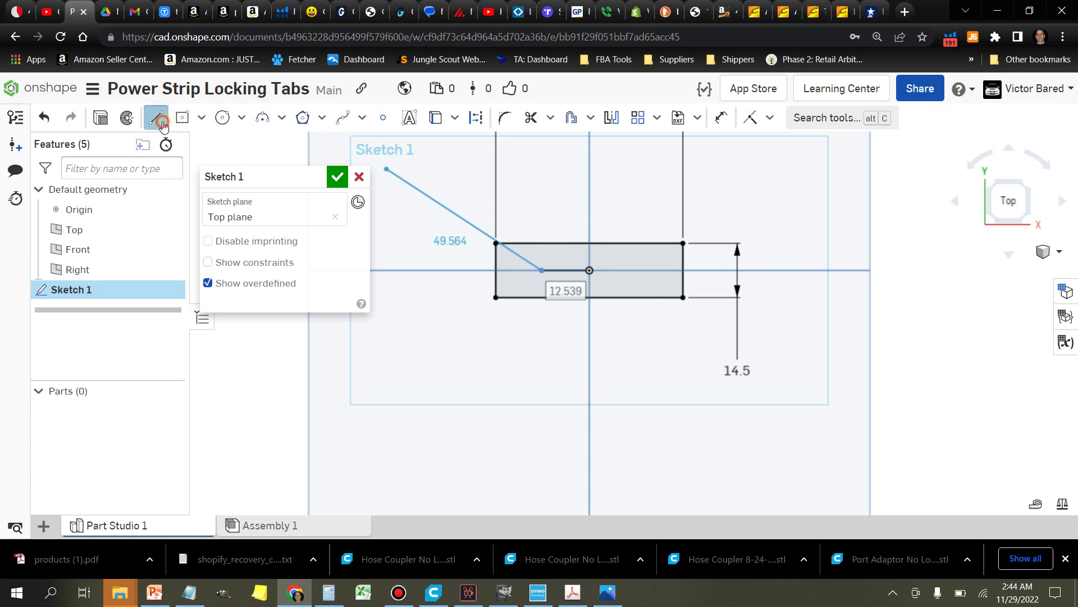
click(590, 271)
click(636, 271)
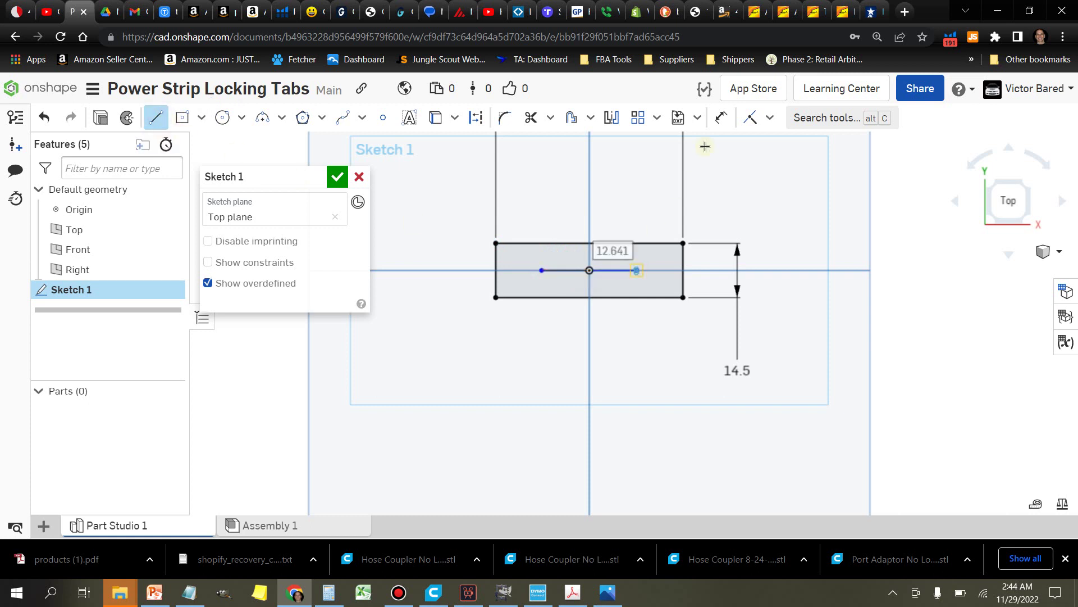
Dimension the left line 15 and the right line 10
click(721, 117)
click(563, 266)
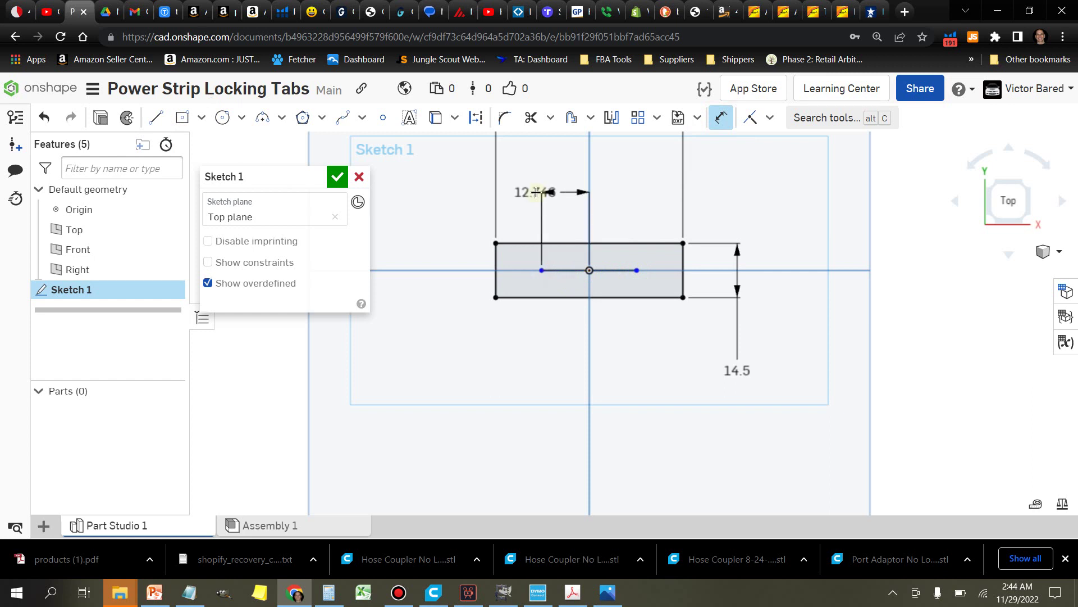
click(535, 186)
text(15)
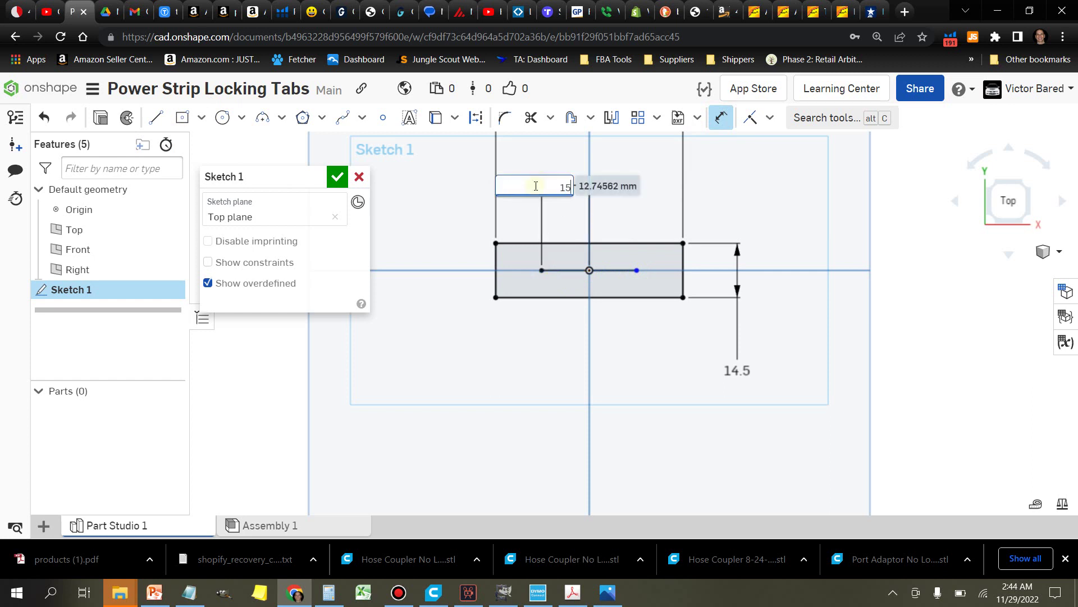
key(Return)
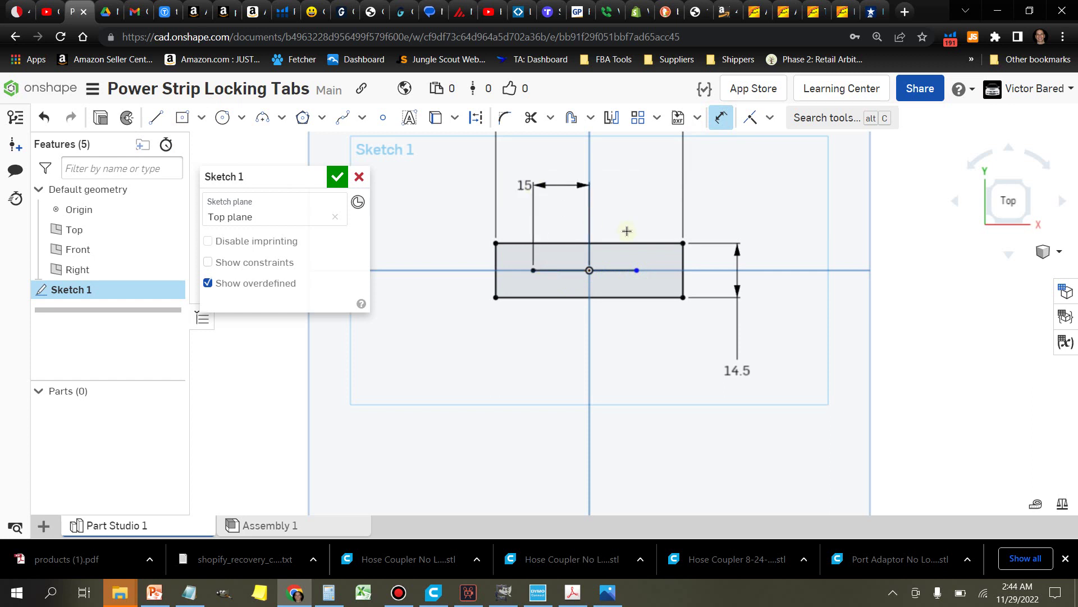
click(612, 271)
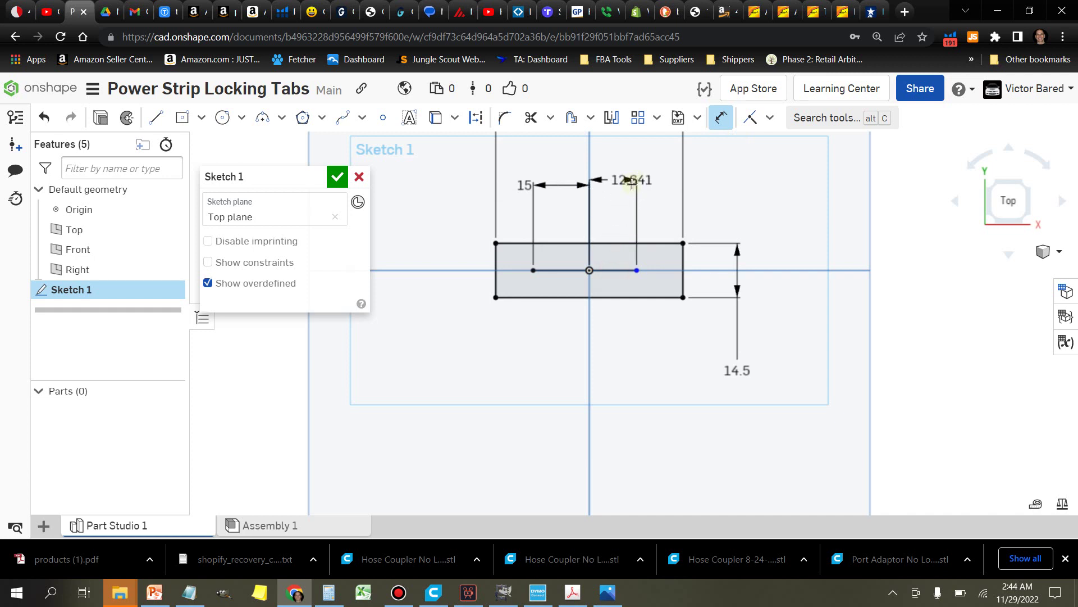
click(632, 187)
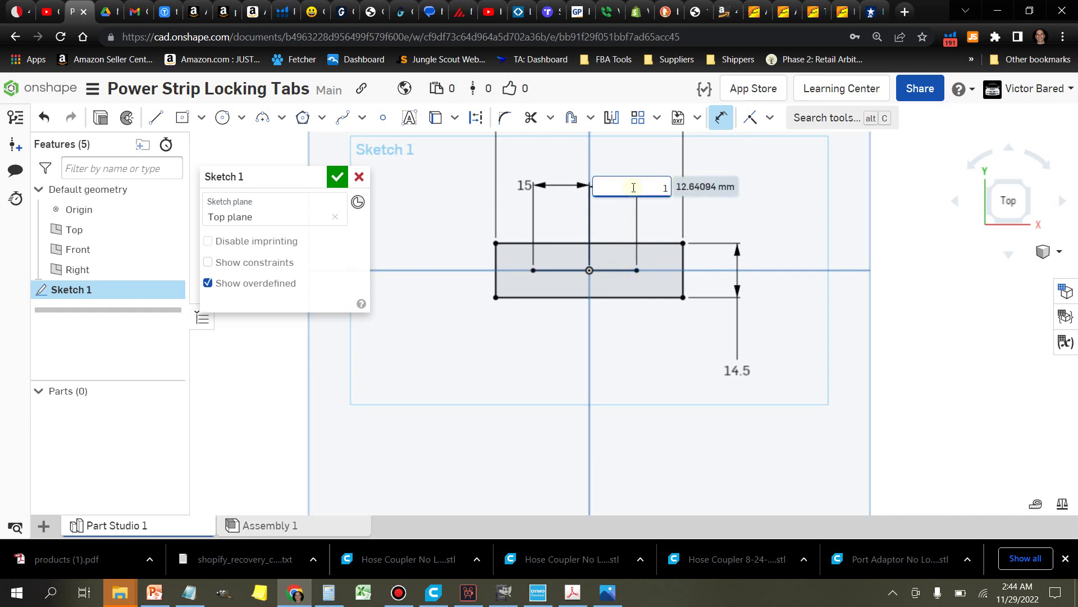
key(Return)
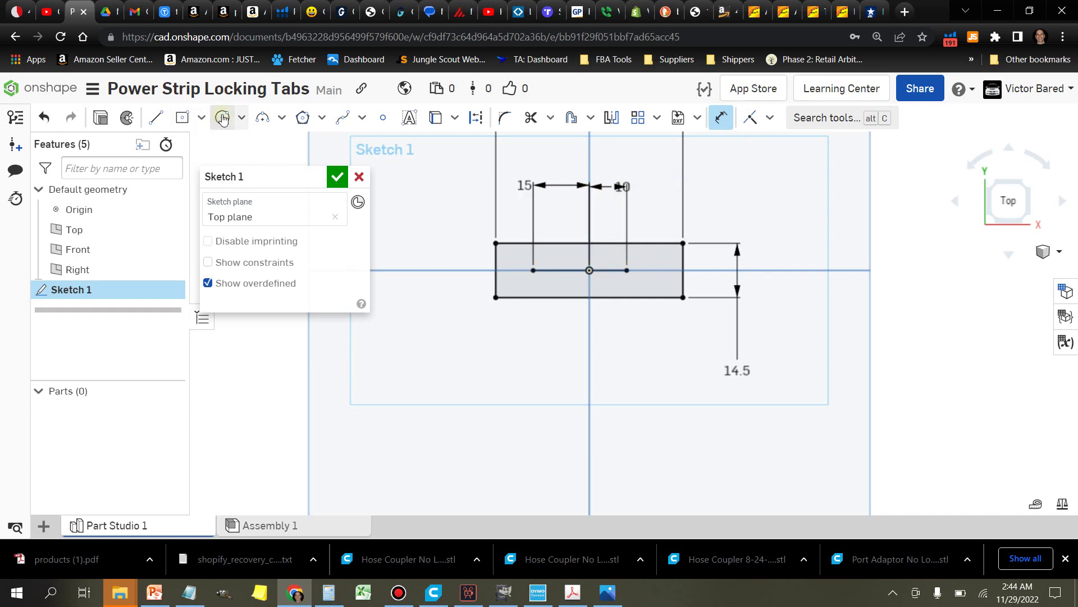
click(223, 118)
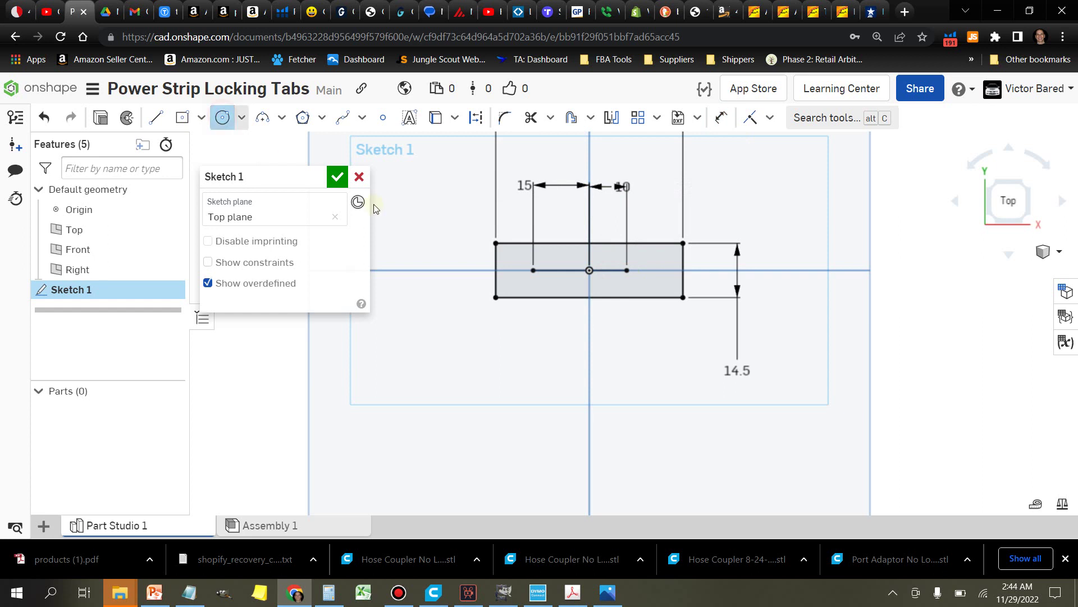
Draw circles at both line ends and give the left one a Ø4 diameter
click(534, 270)
click(542, 274)
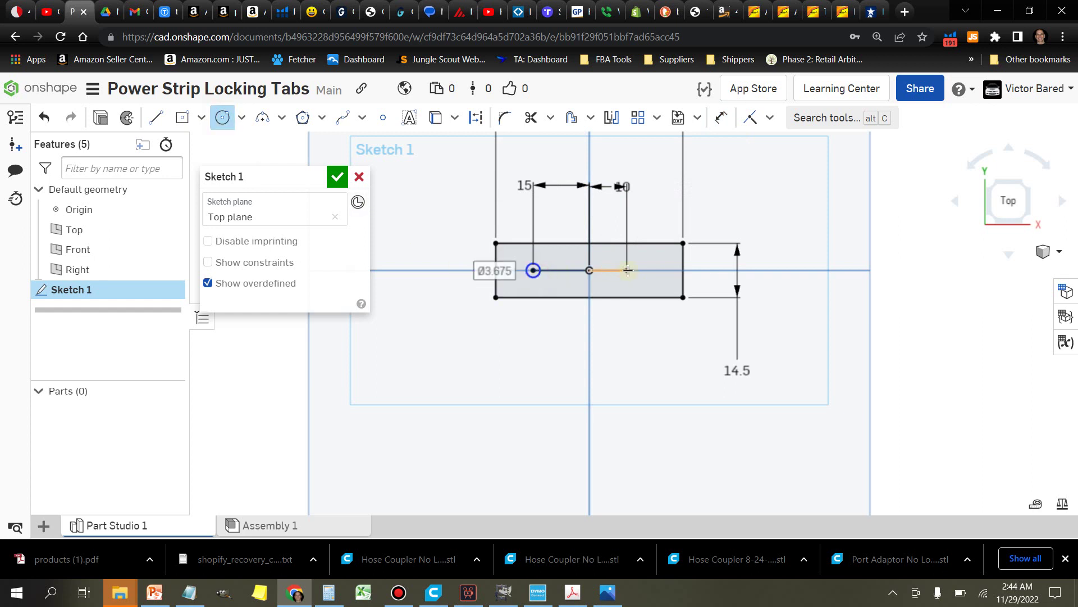
click(629, 270)
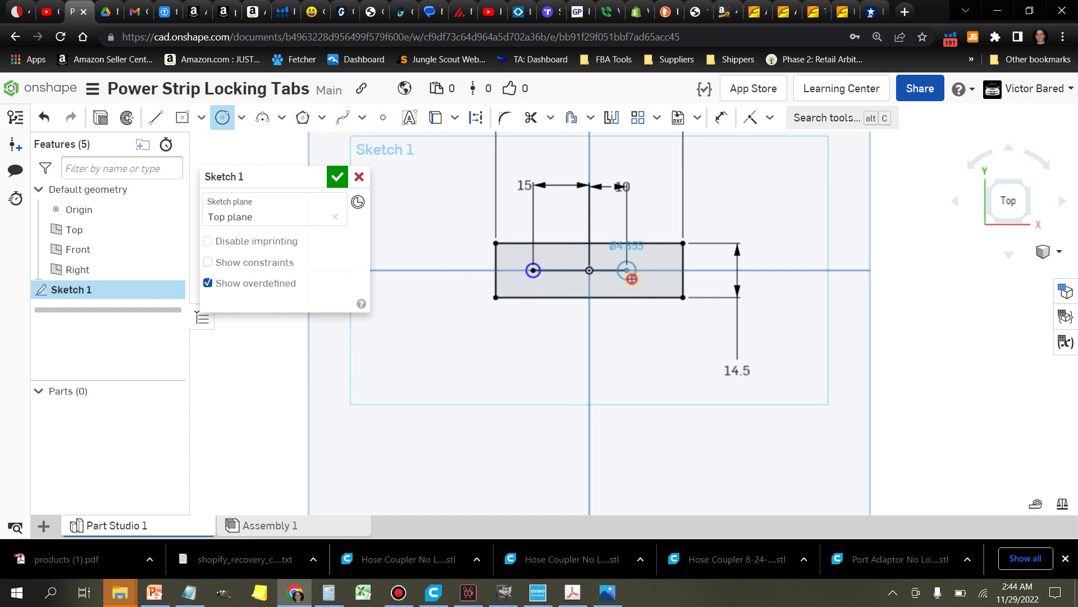
click(631, 279)
click(721, 117)
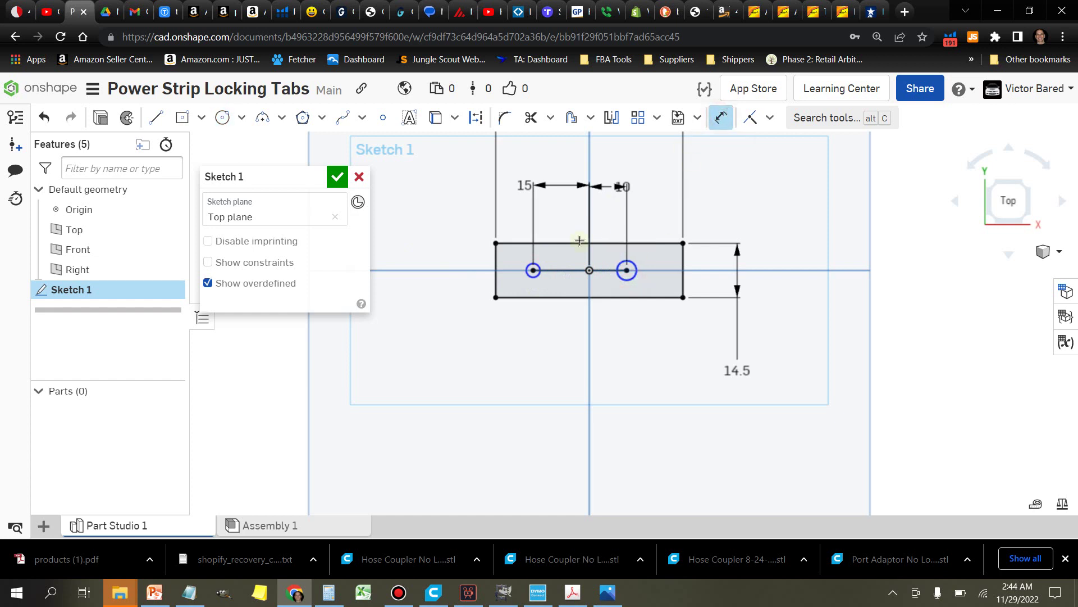
click(529, 270)
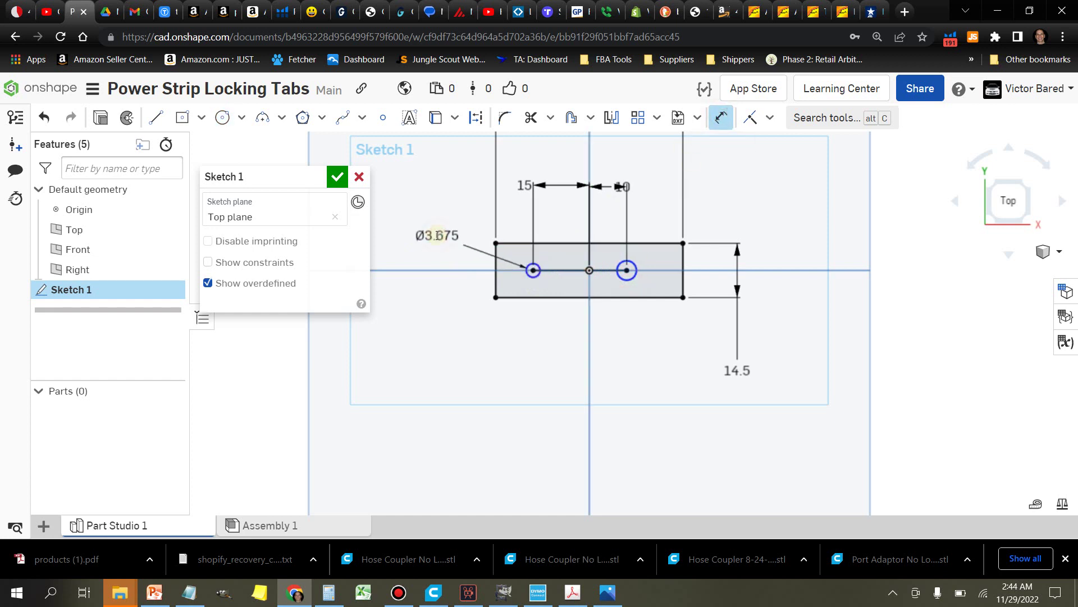
click(438, 236)
text(4)
key(Return)
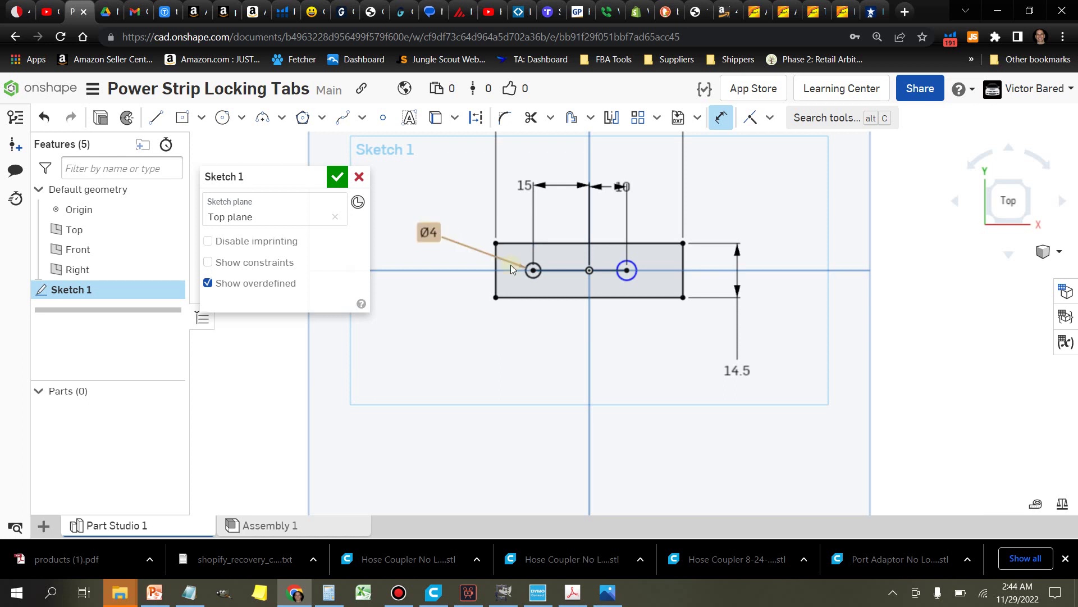
Apply an Equal constraint so the right circle matches the left Ø4 hole
click(770, 118)
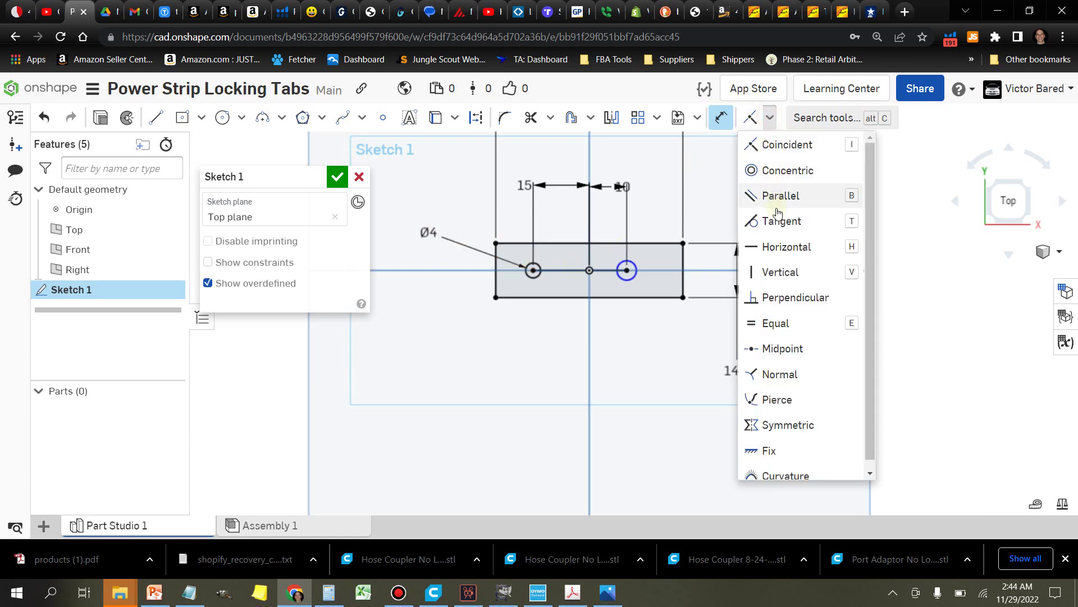
click(777, 323)
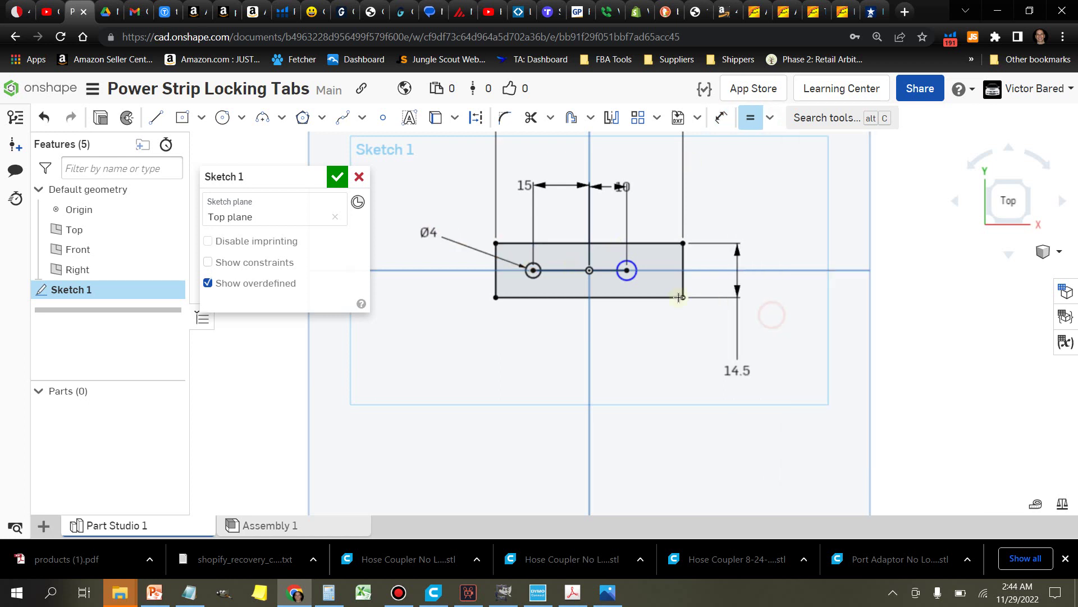
click(539, 275)
click(619, 277)
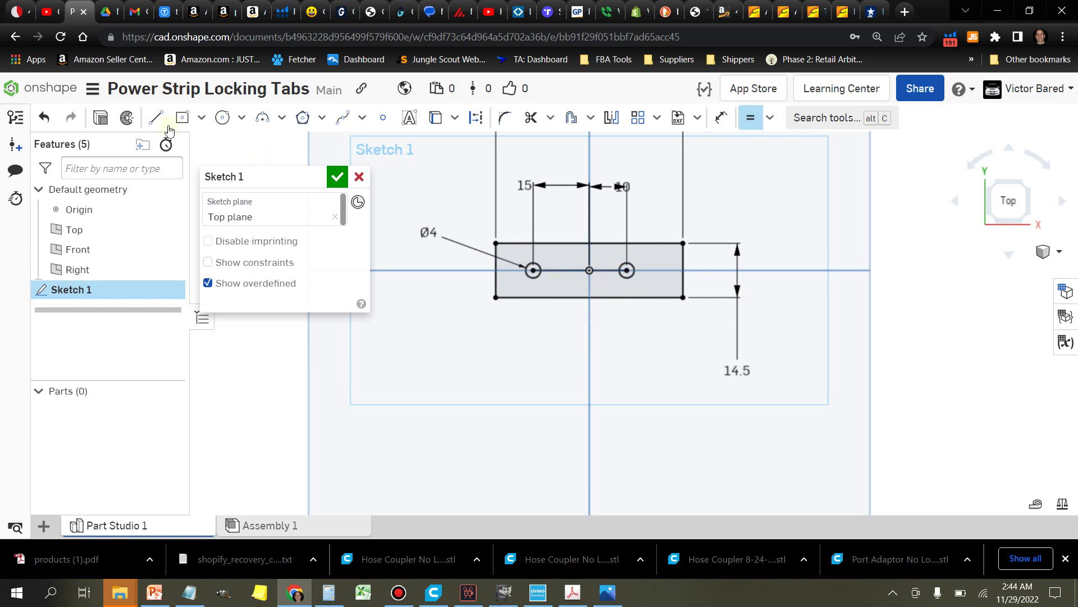
Extrude Sketch 1 to a 5 mm thick plate with two through holes
click(100, 124)
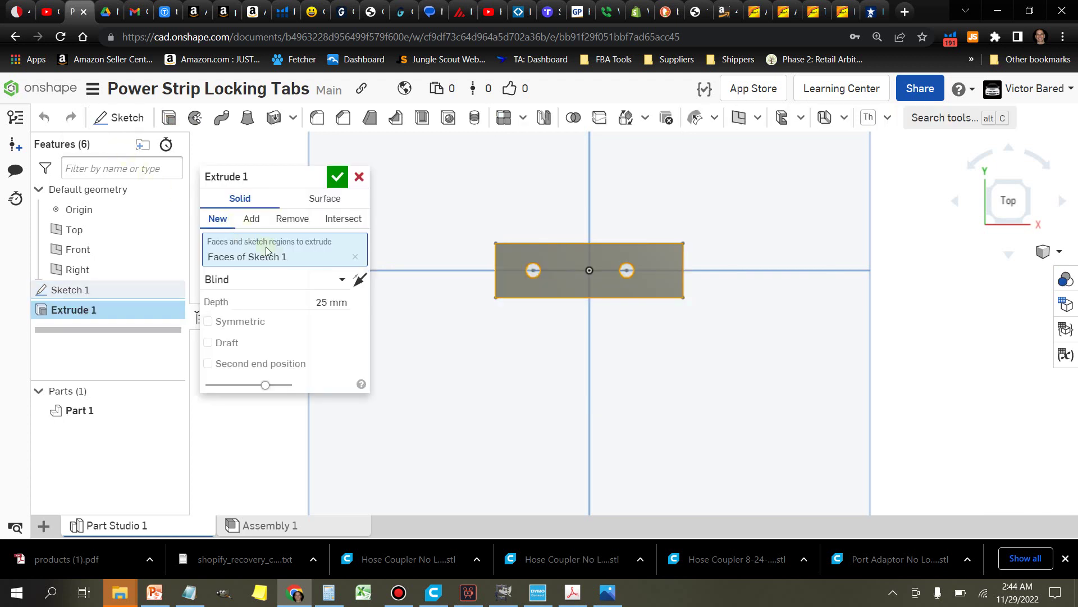
click(330, 302)
text(5)
click(336, 176)
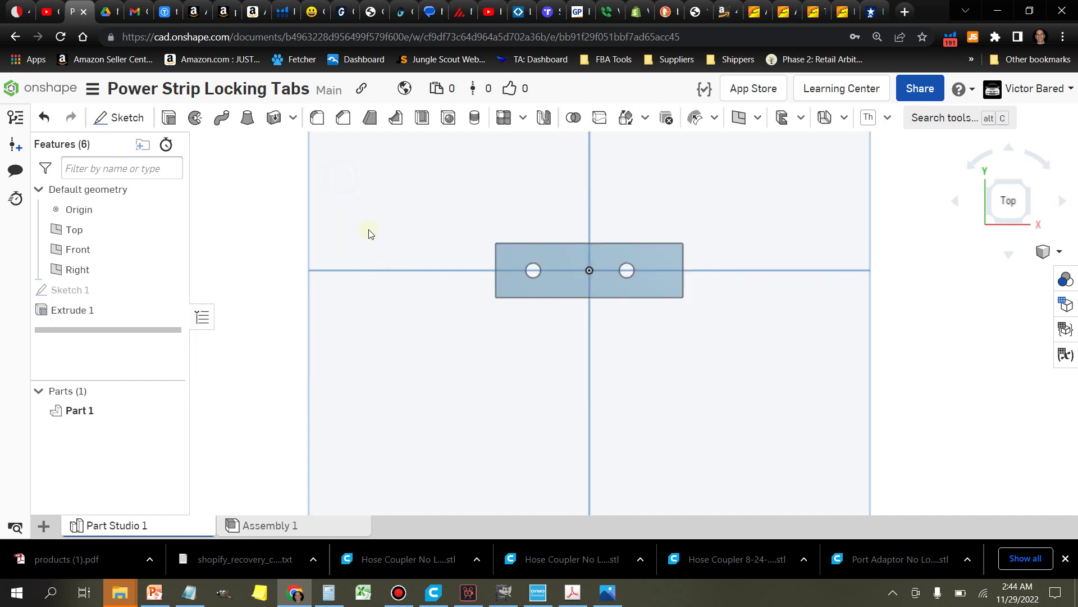
right_drag(437, 313, 475, 304)
scroll(476, 299, down, 5)
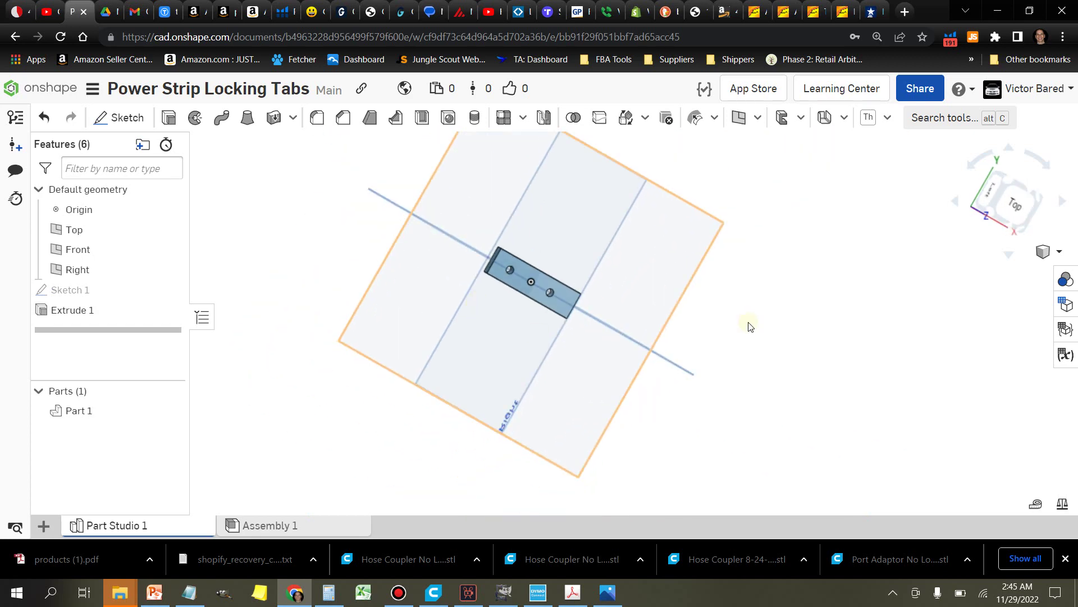
click(1011, 209)
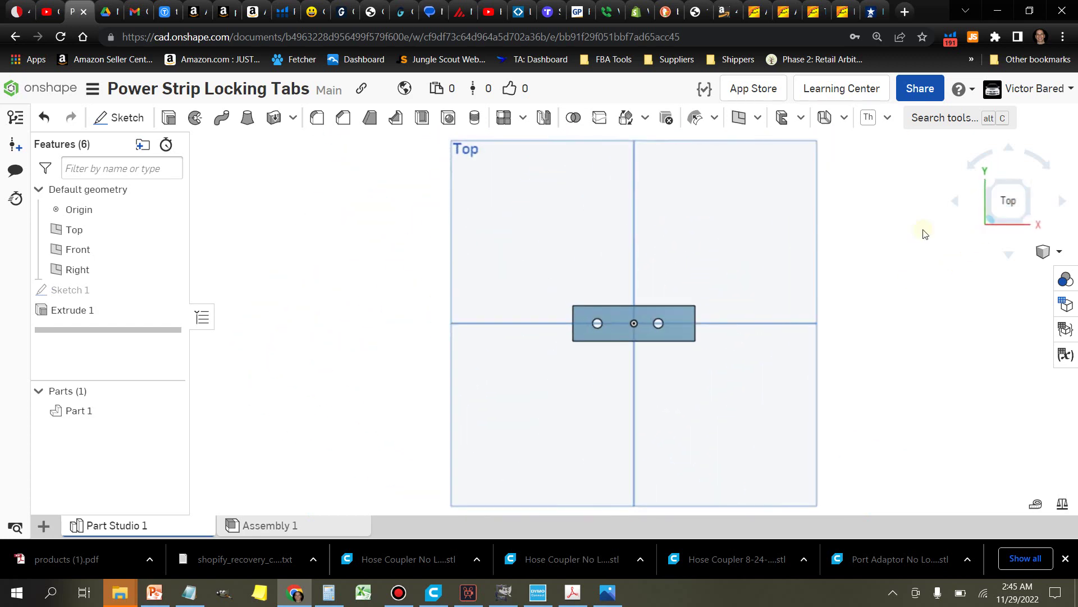
right_drag(878, 311, 879, 257)
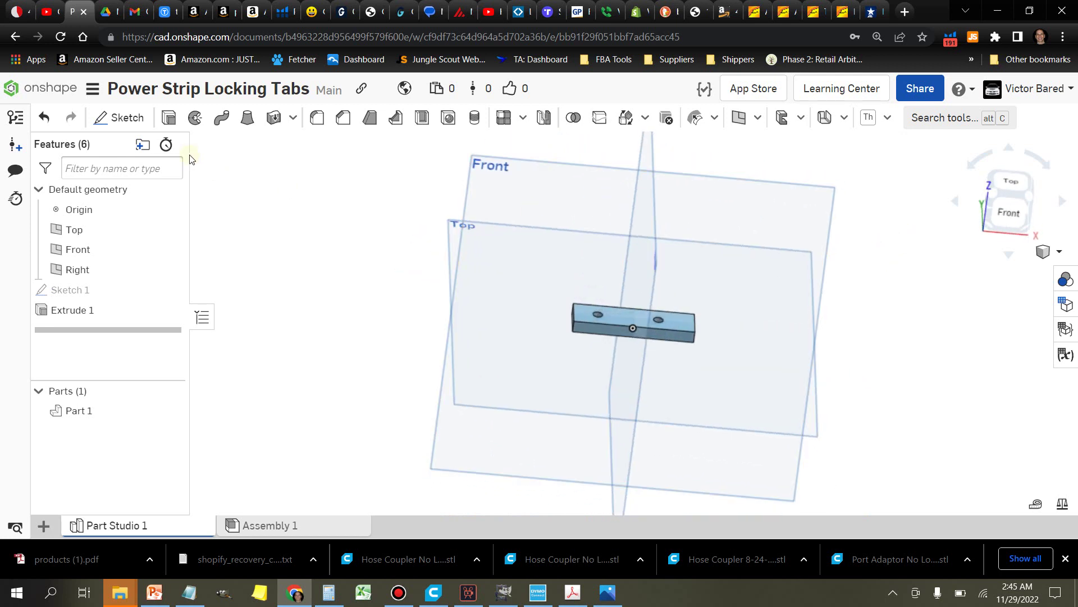
click(120, 117)
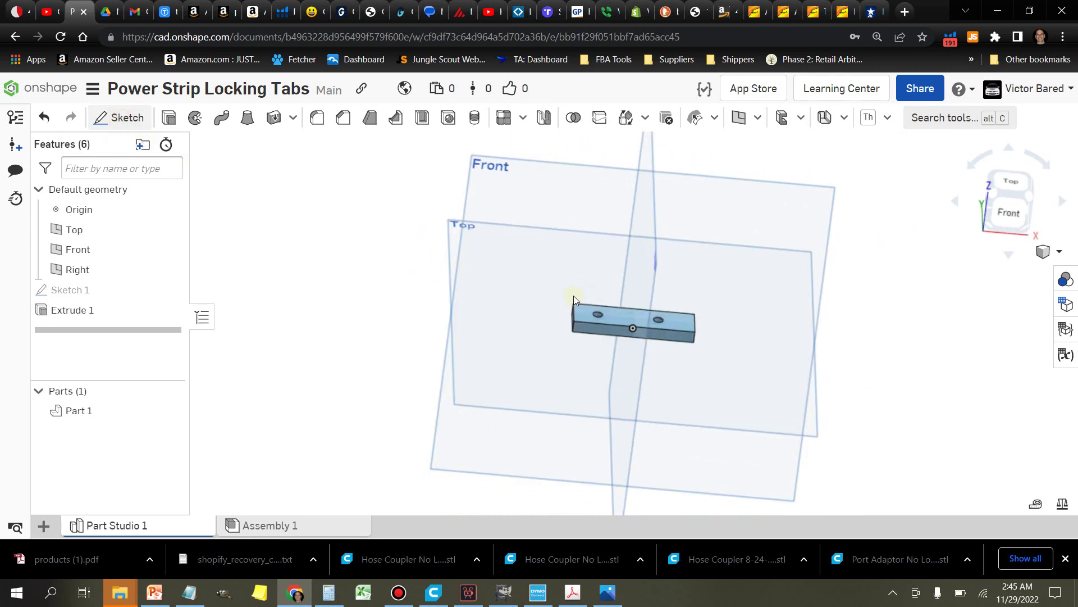
On the plate's top face, sketch a 5 mm wide corner rectangle at the right end
click(684, 324)
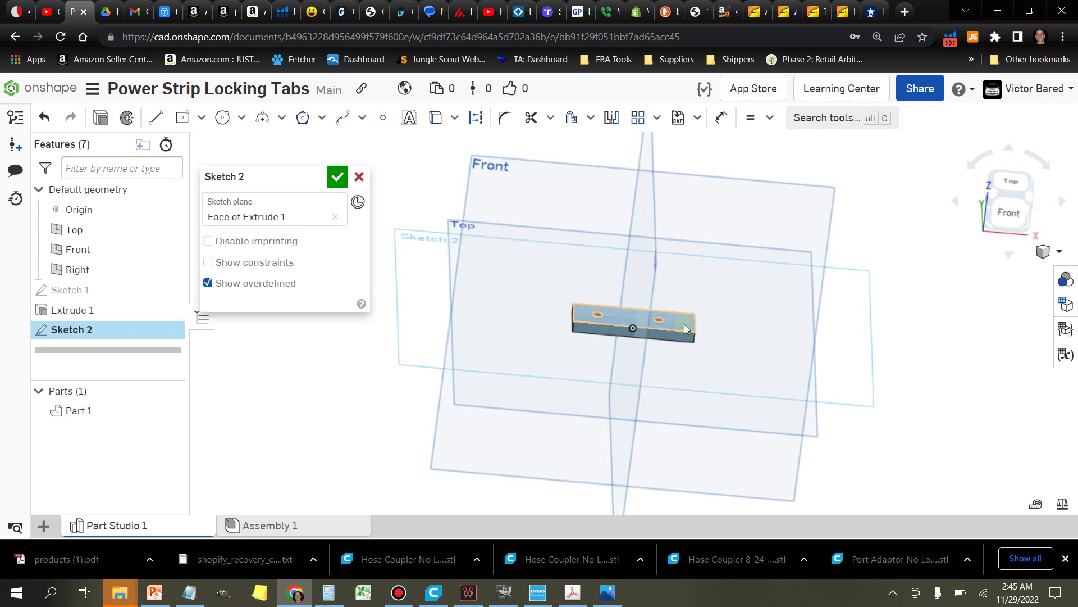
key(n)
key(r)
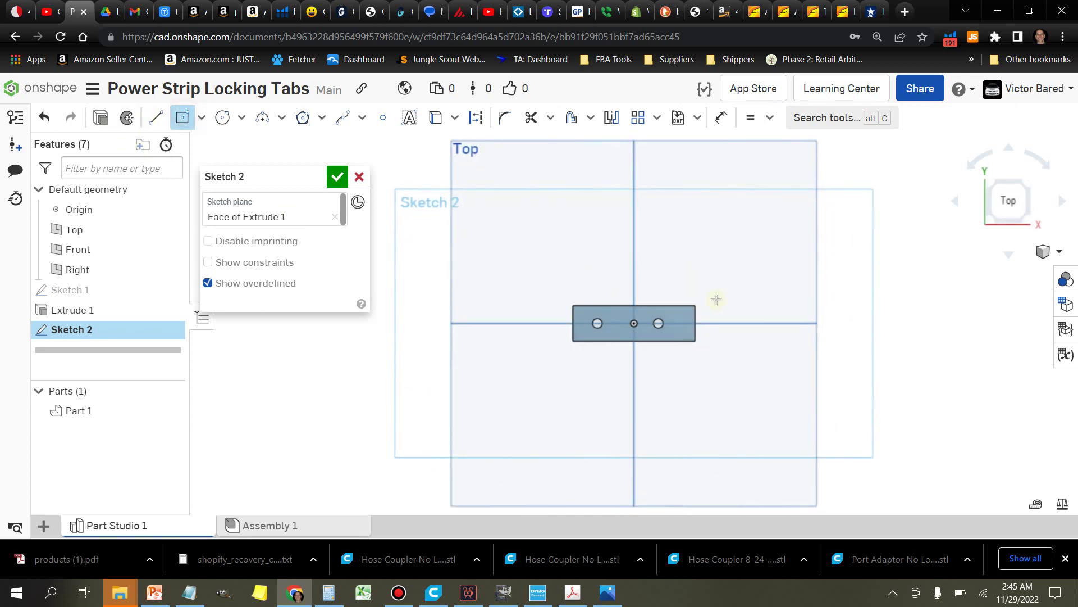
scroll(716, 299, up, 4)
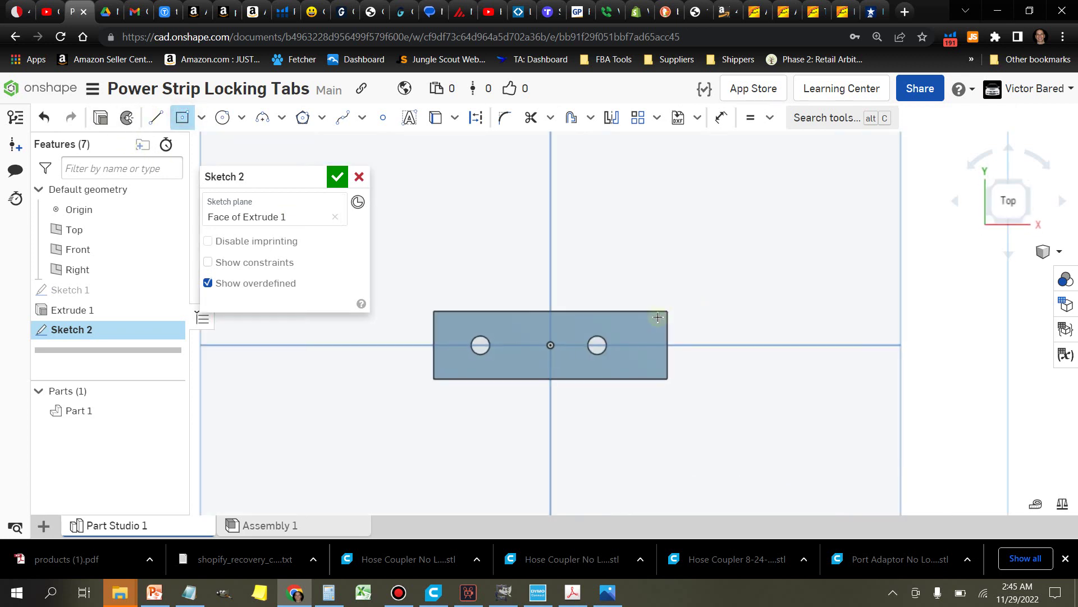
click(203, 118)
click(241, 144)
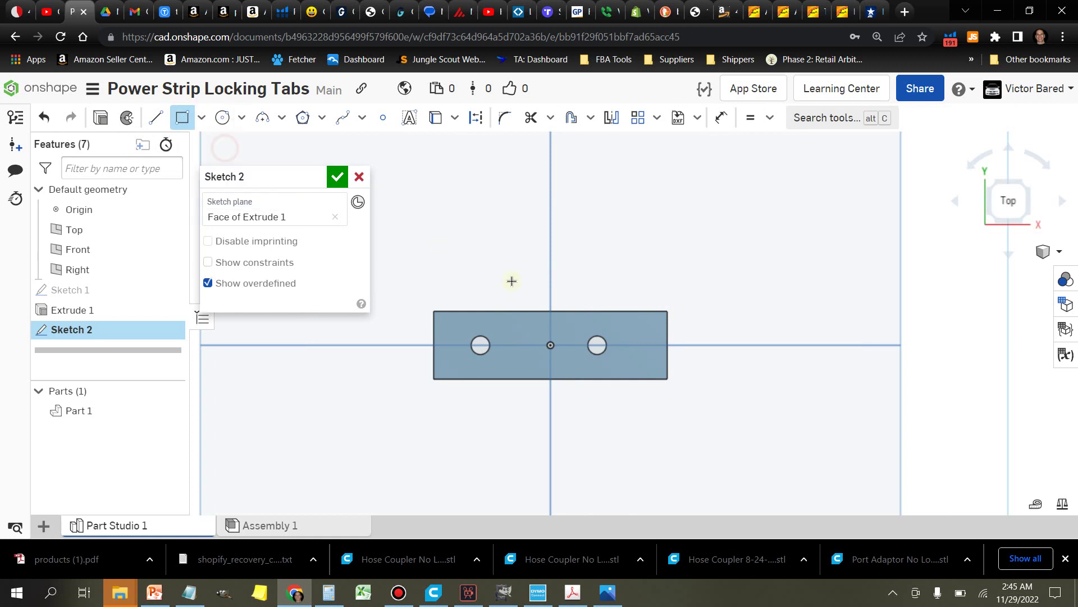
click(668, 310)
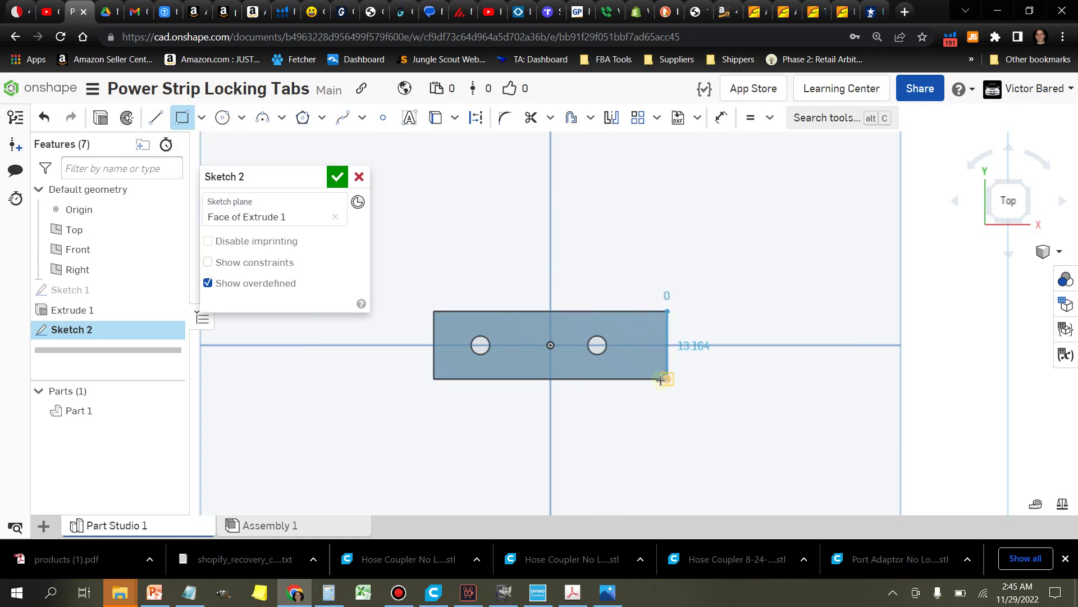
click(721, 118)
click(649, 310)
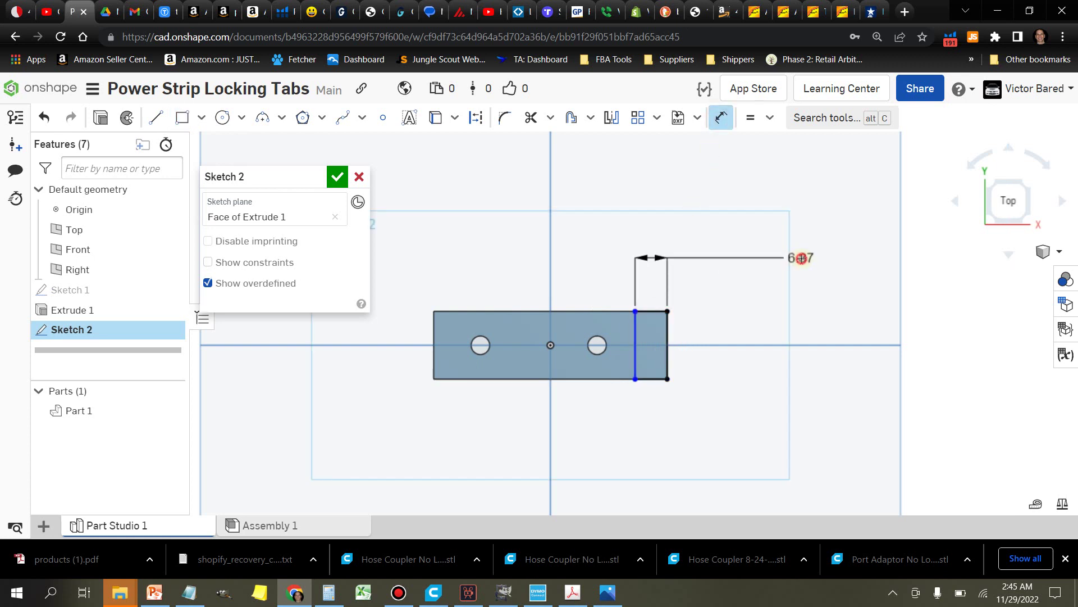
click(794, 257)
key(Return)
text(5)
key(Return)
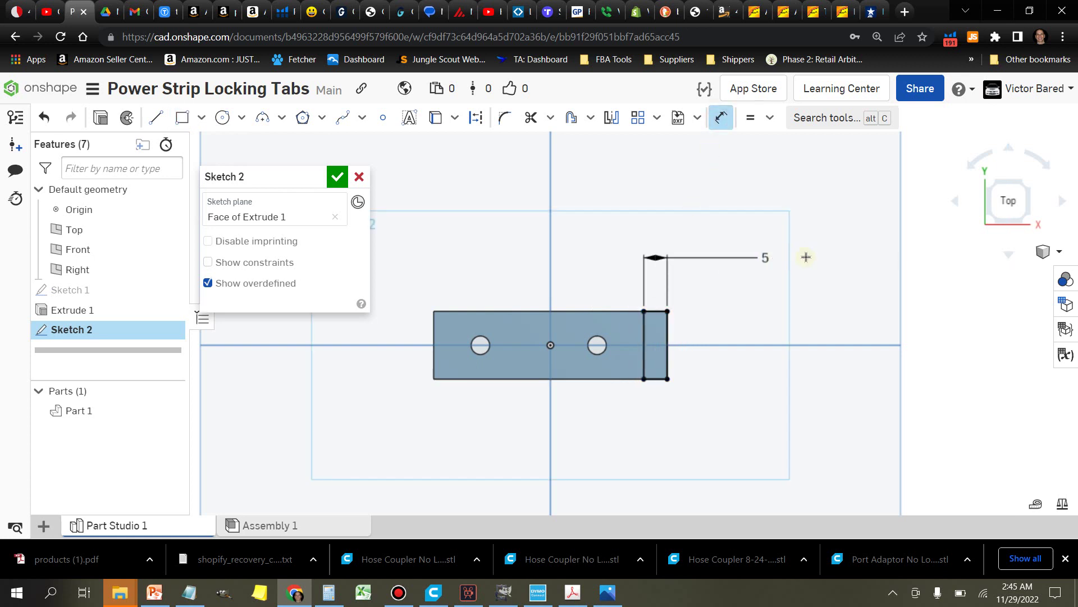
Extrude the strip 47 mm to form the upright
click(101, 117)
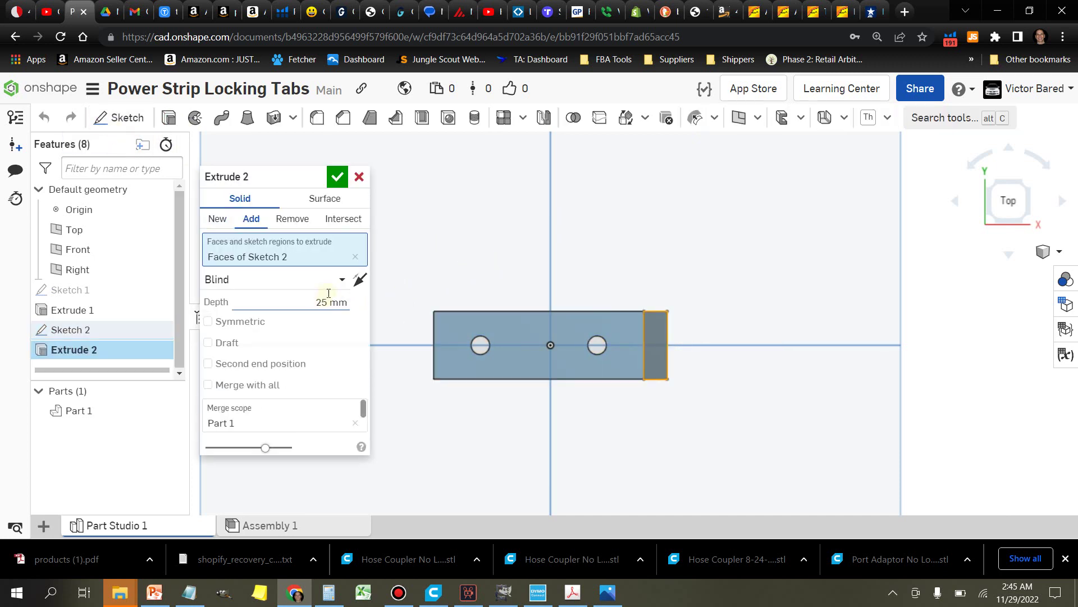
text(47)
key(Return)
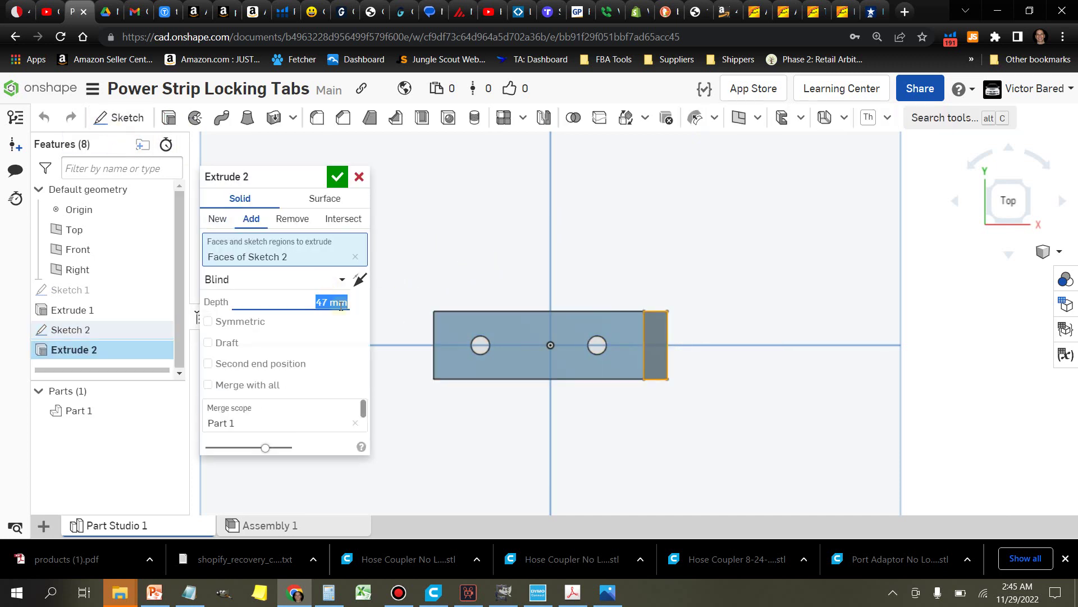
right_drag(745, 429, 755, 396)
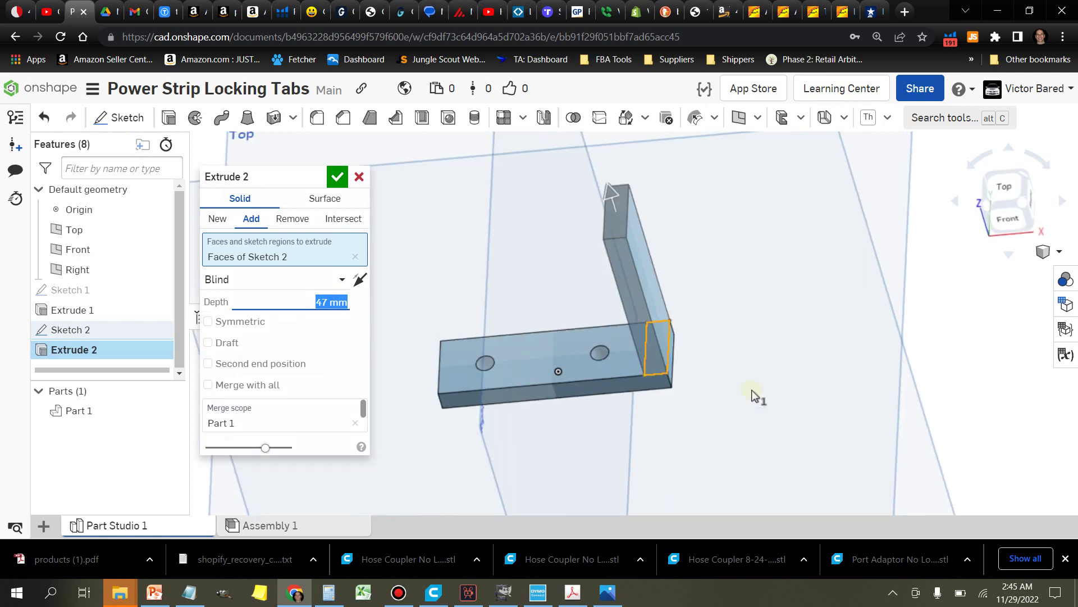
click(337, 177)
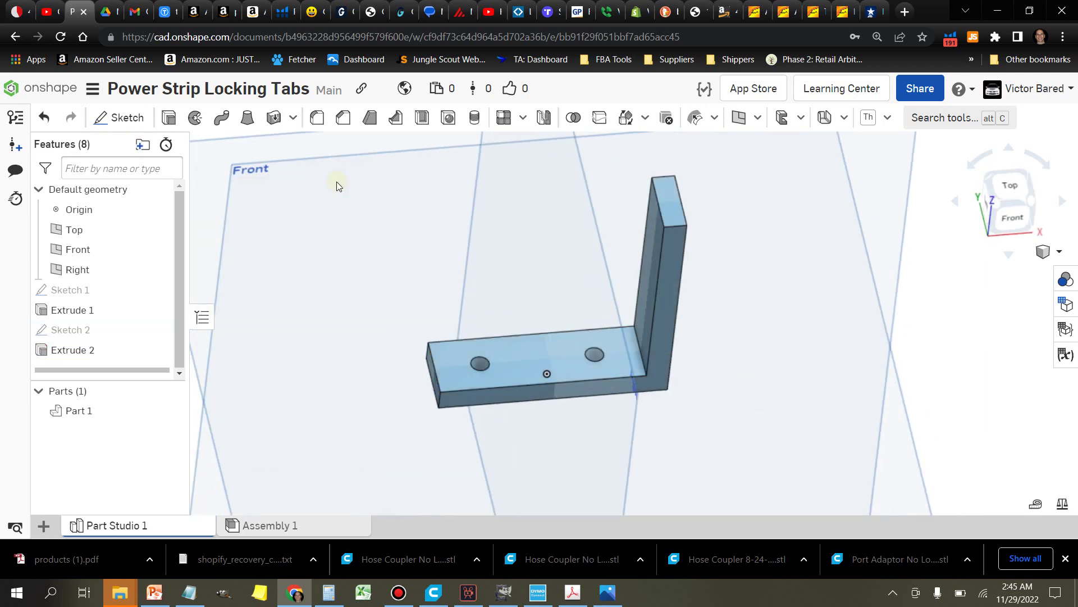
click(135, 117)
On the upright's side face, sketch a rectangle at its top dimensioned 5 mm high
click(650, 229)
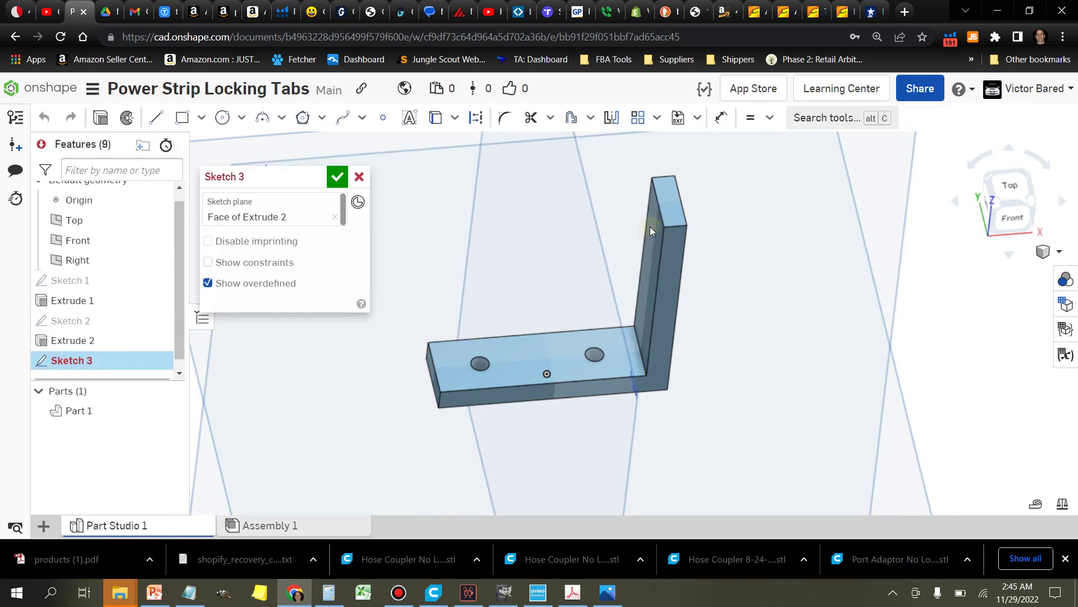
key(n)
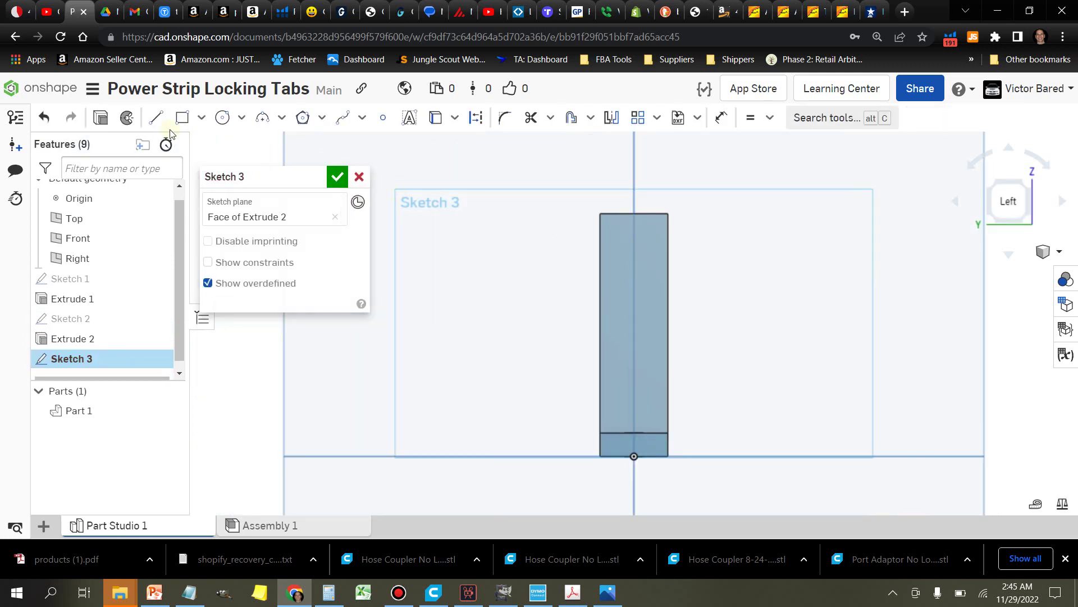
click(194, 118)
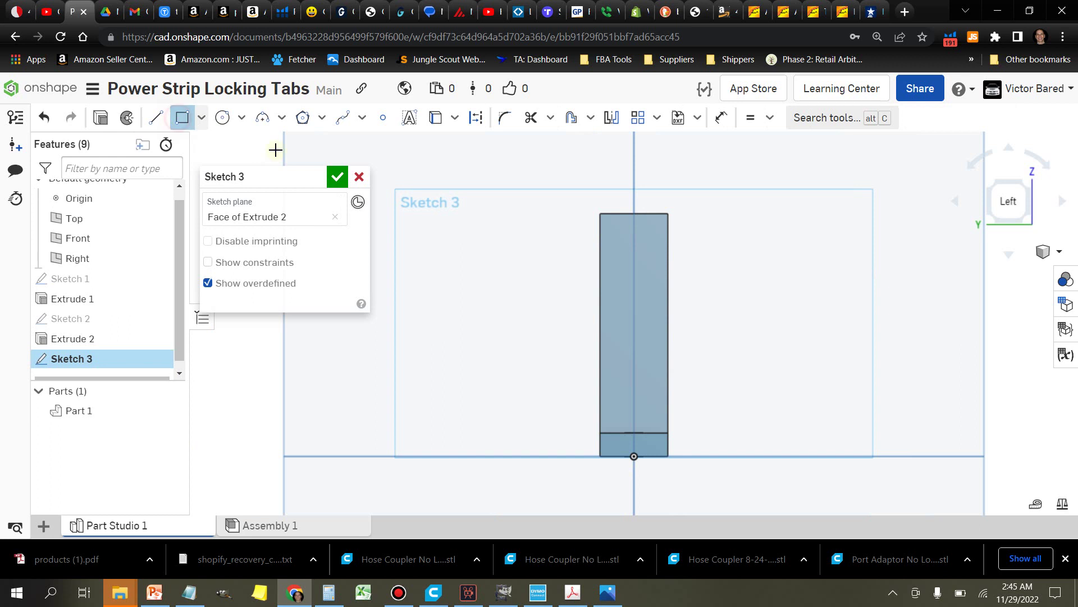
click(601, 213)
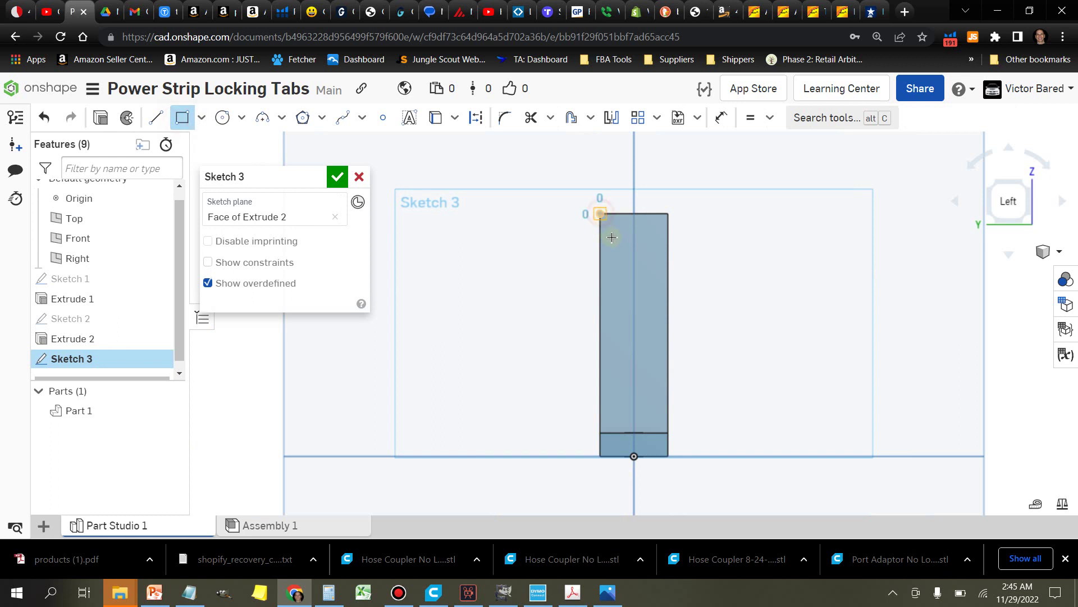
click(672, 231)
click(721, 117)
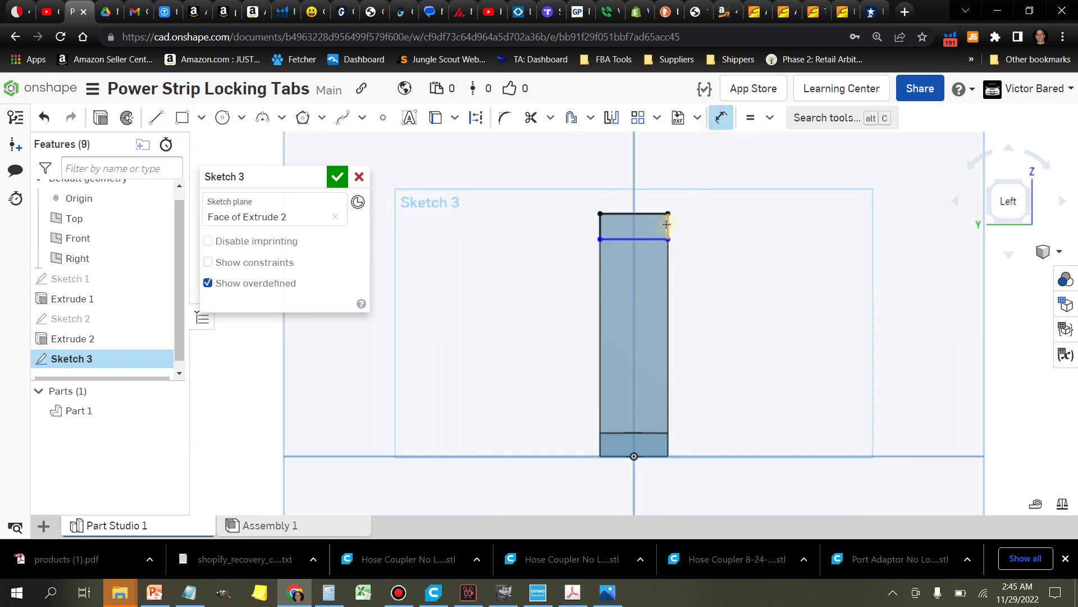
click(666, 224)
click(749, 224)
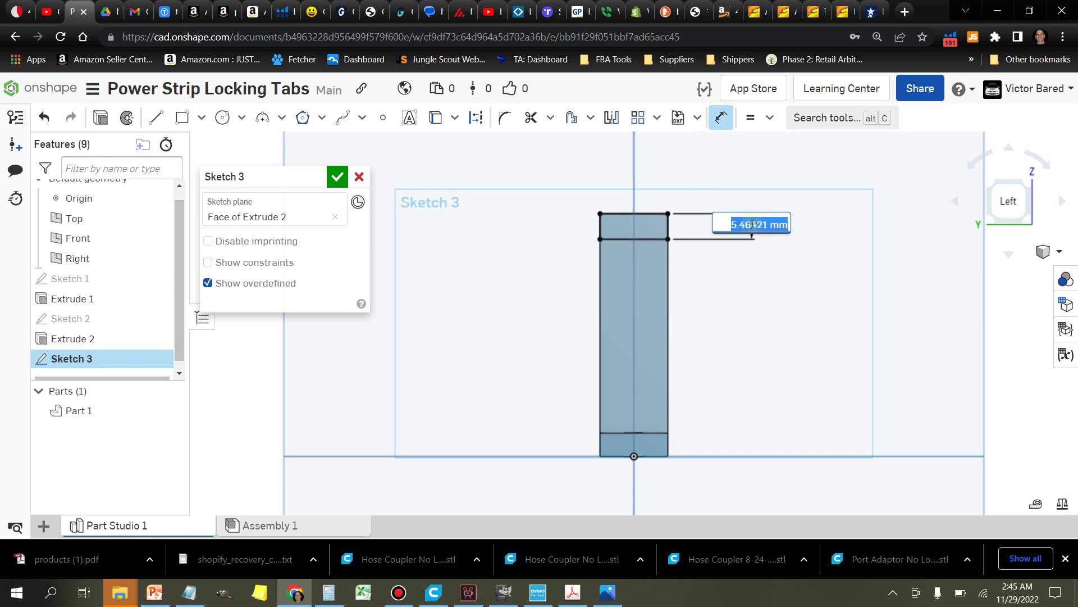
text(5)
key(Return)
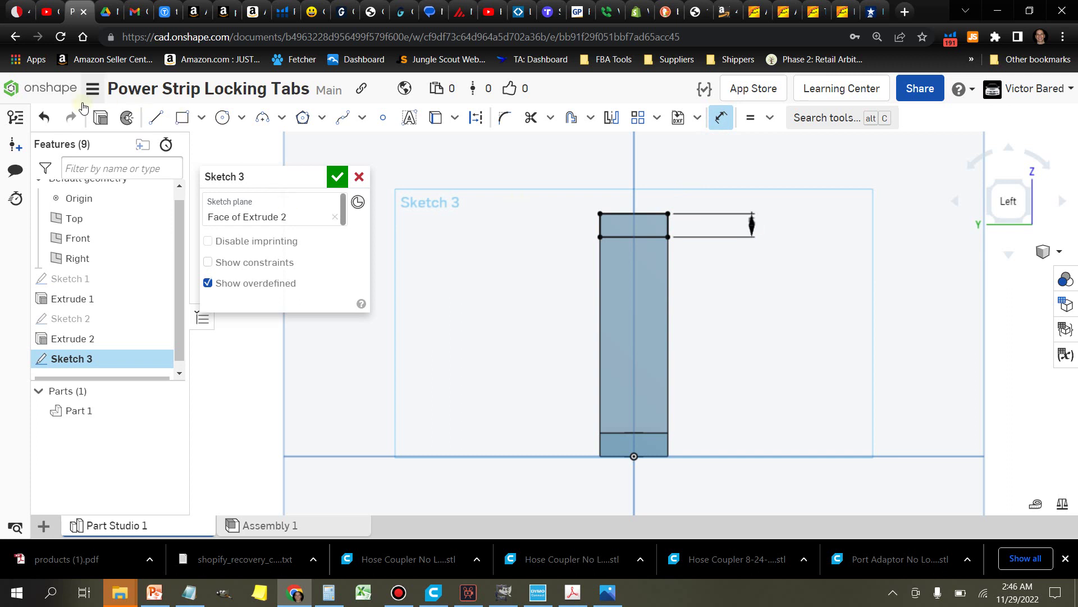
Extrude the top rectangle 5 mm to form the hooked lip
click(102, 118)
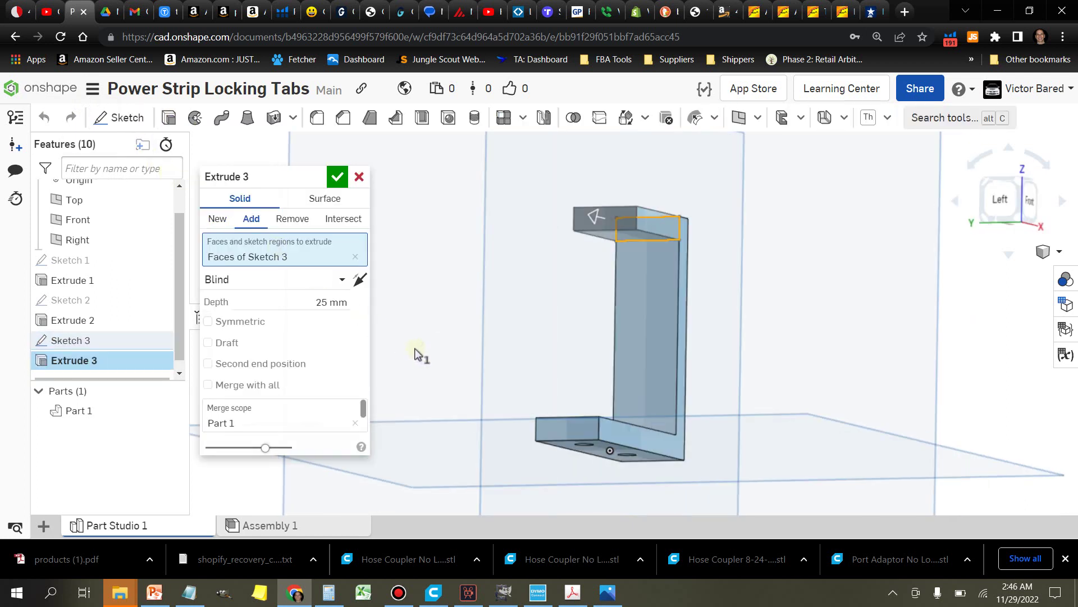
click(320, 303)
key(BackSpace)
text(5)
key(Tab)
right_drag(679, 391, 731, 413)
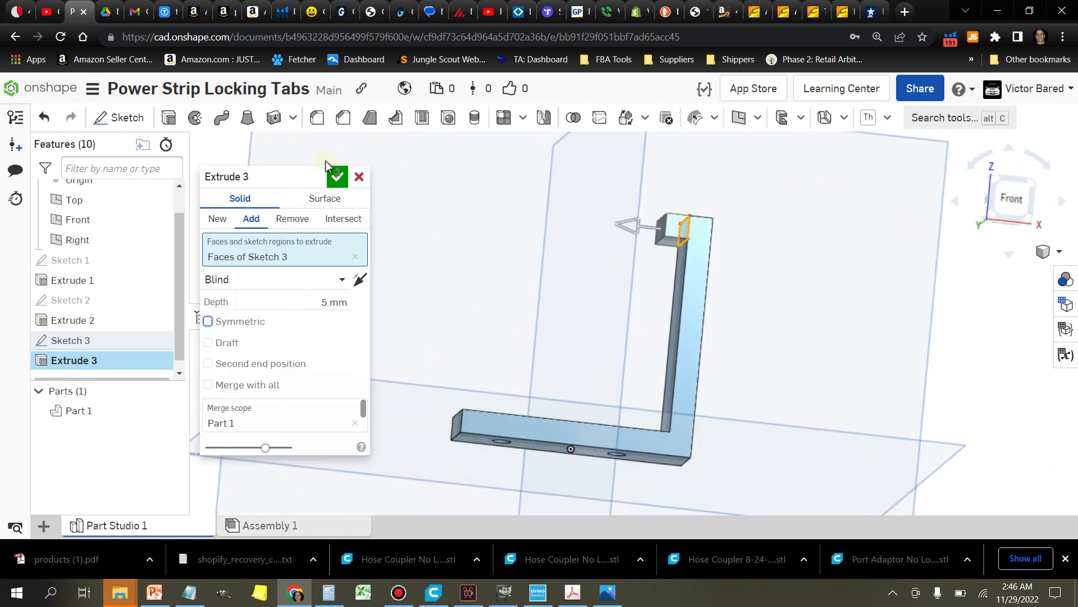
click(337, 176)
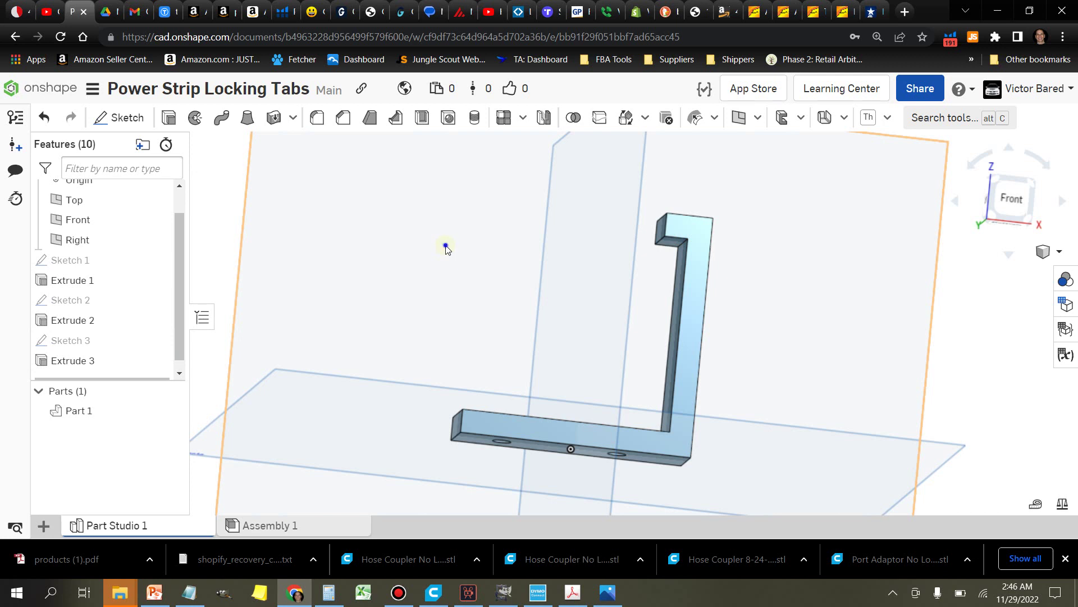
right_drag(446, 247, 443, 278)
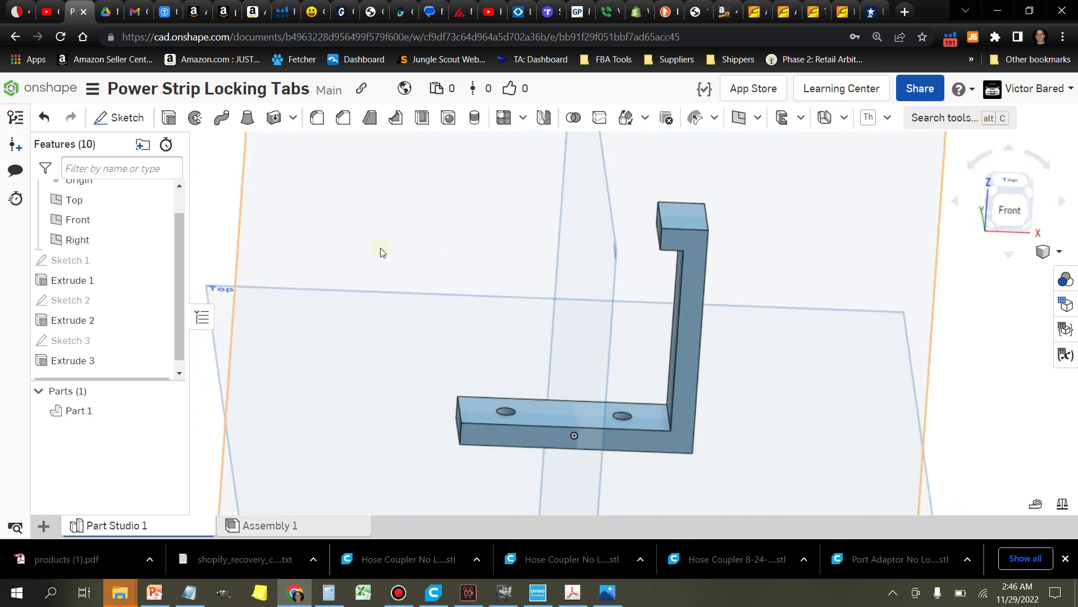
In Sketch 4 on the upright's face, draw a thin rectangle across the tab top and extrude it
click(119, 117)
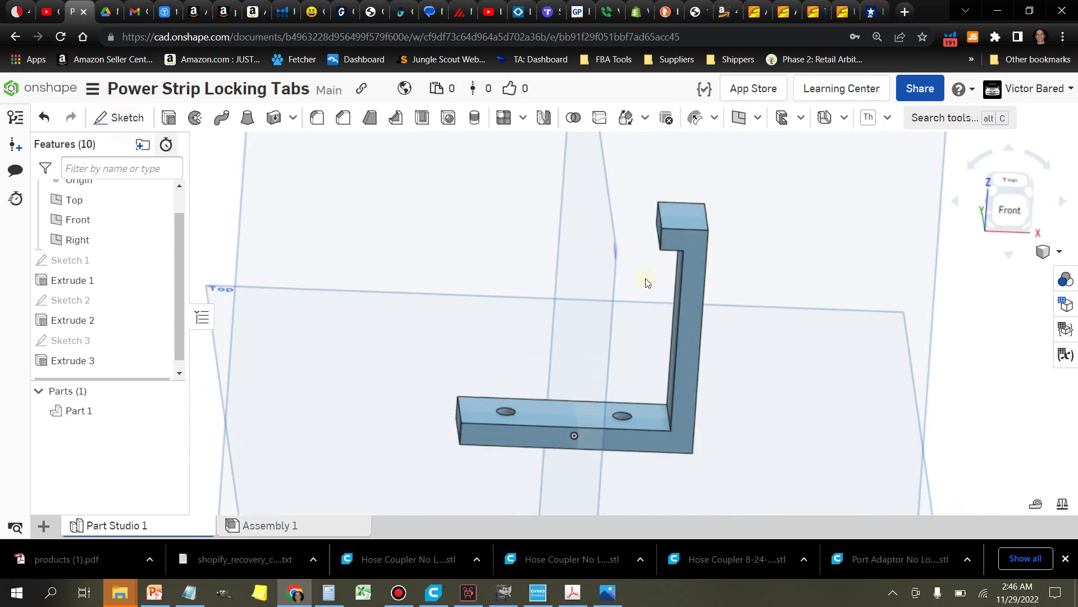
click(668, 224)
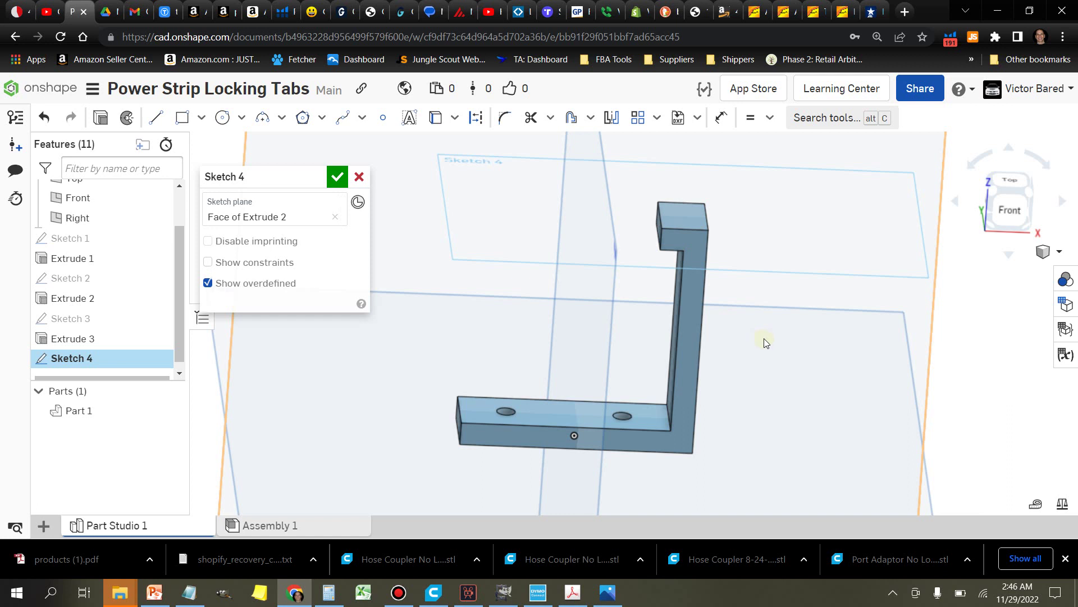
key(n)
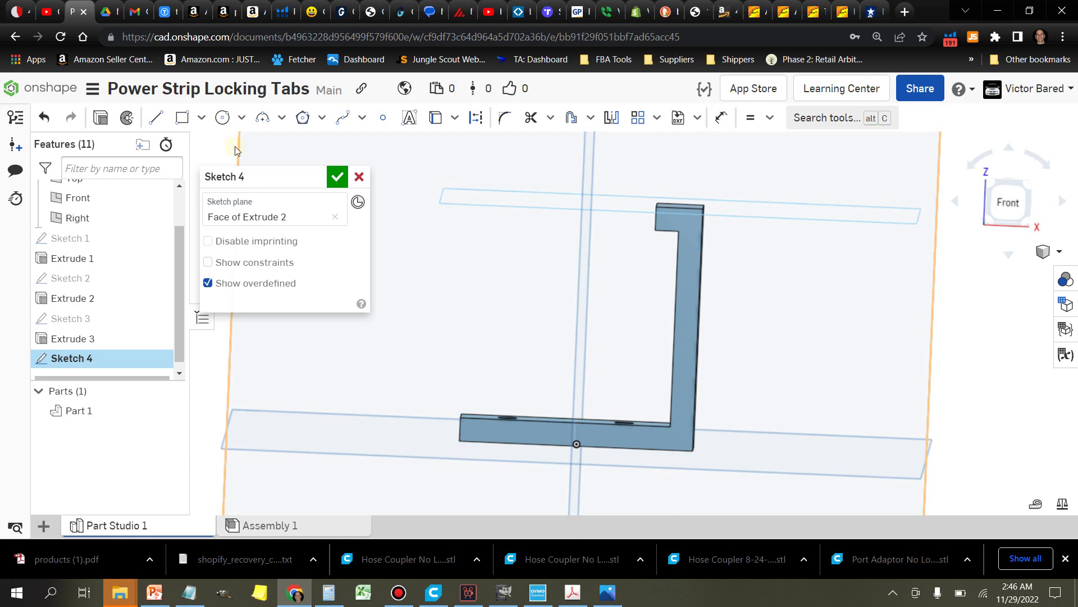
right_drag(668, 208, 561, 228)
click(182, 118)
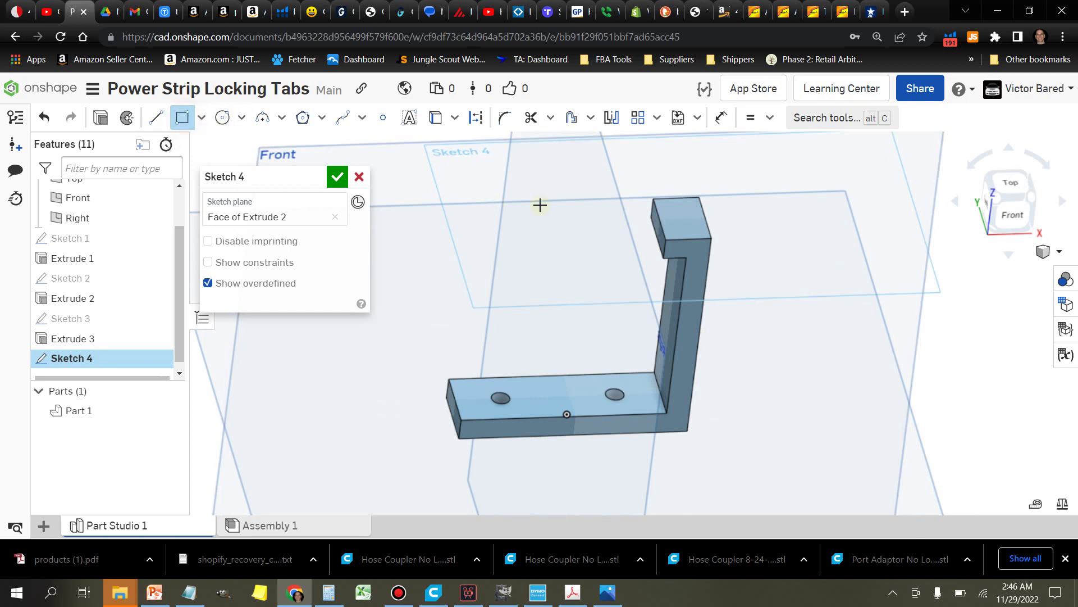
click(653, 199)
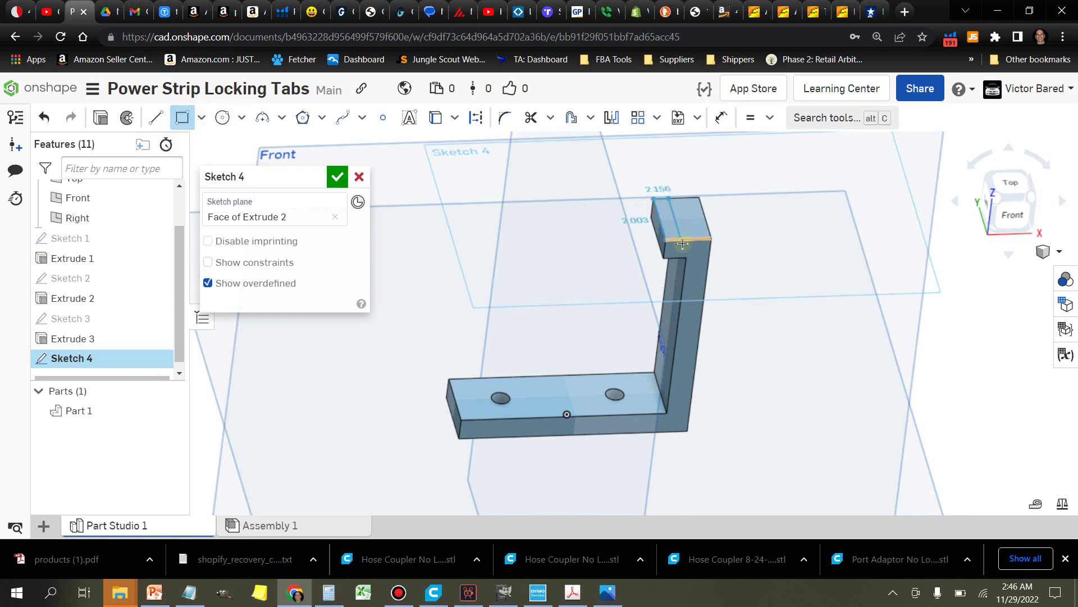
click(686, 243)
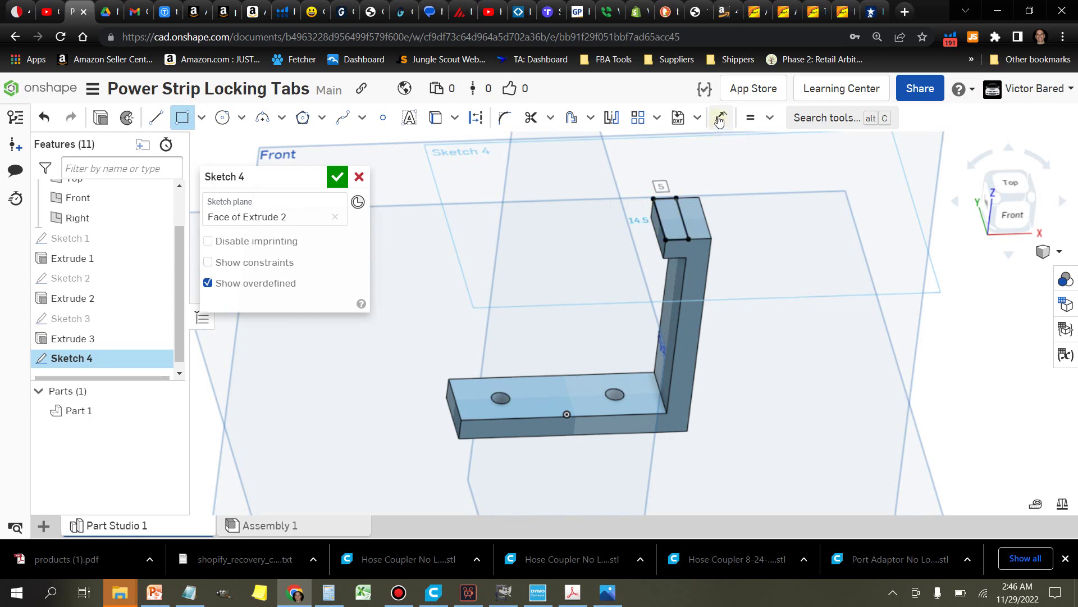
click(100, 119)
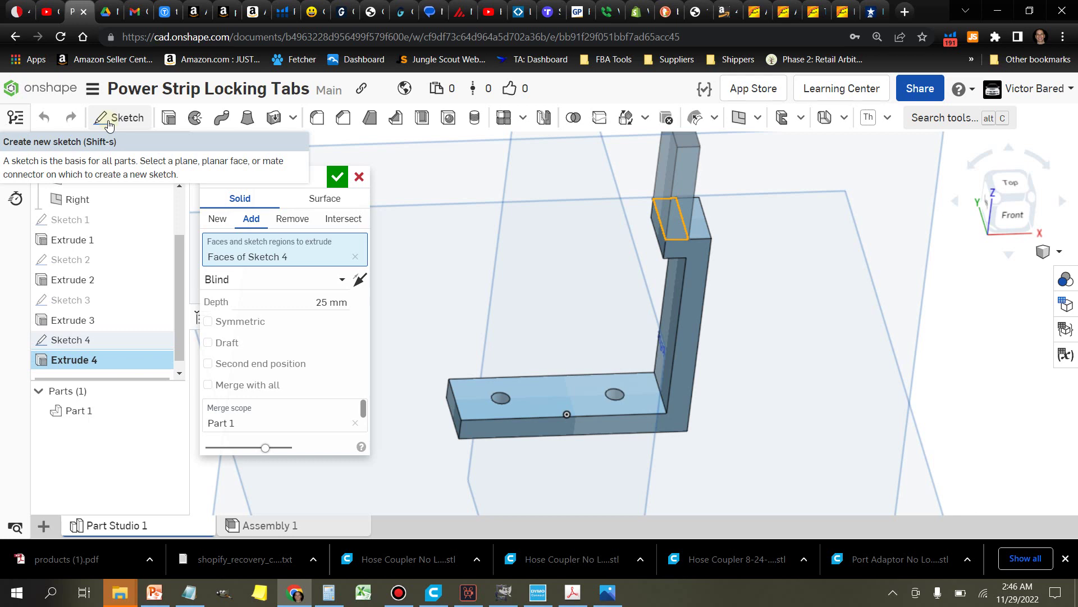
Set Extrude 4's depth to 5 mm and commit it, checking from the Front view
click(328, 297)
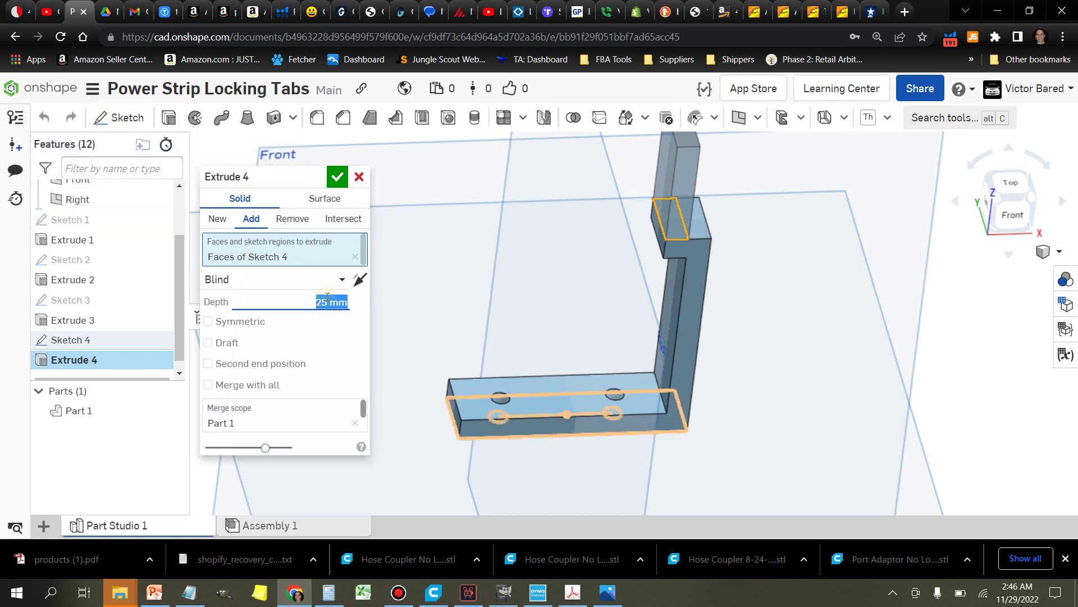
text(5)
key(Tab)
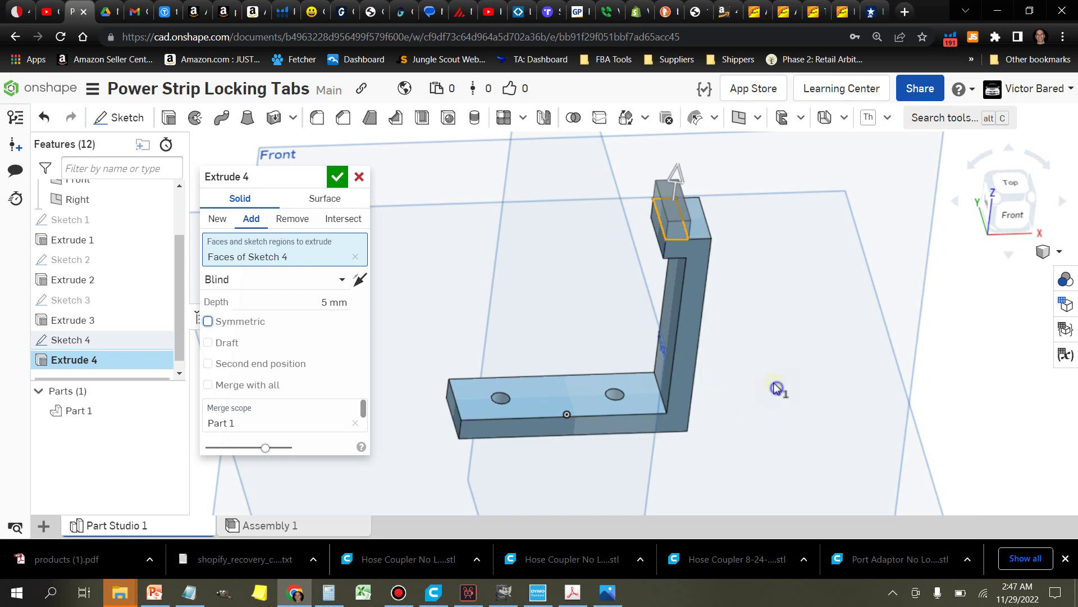
key(shift+1)
key(Up)
key(Up)
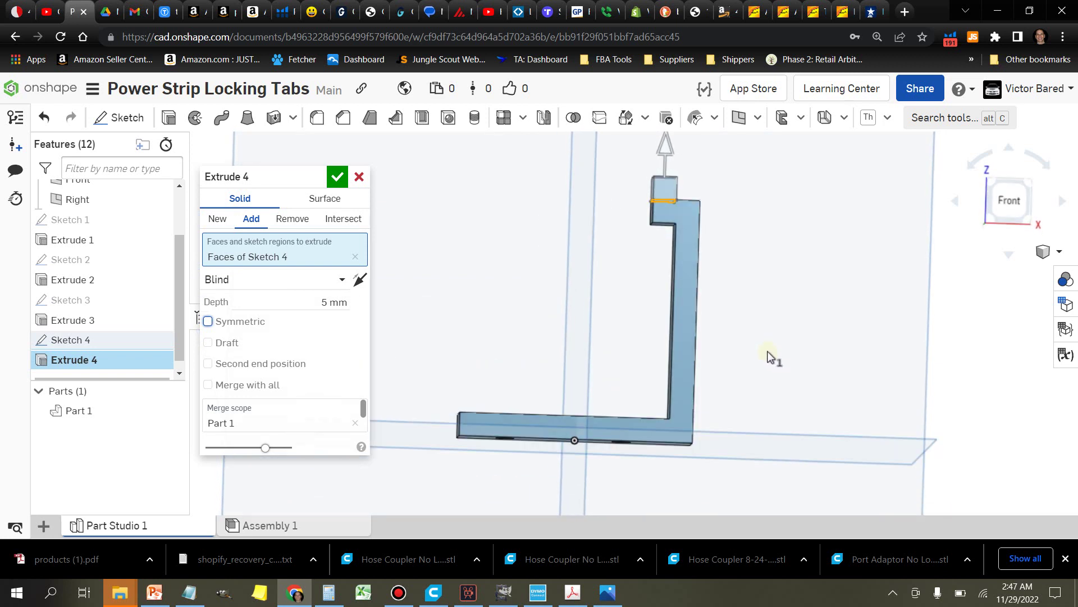
key(Down)
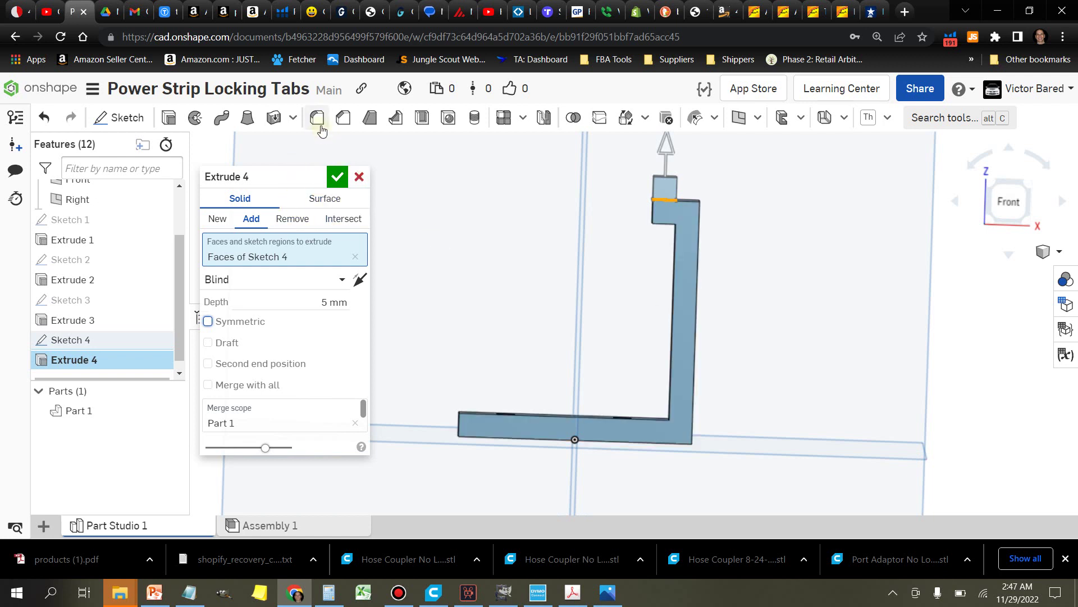
key(Return)
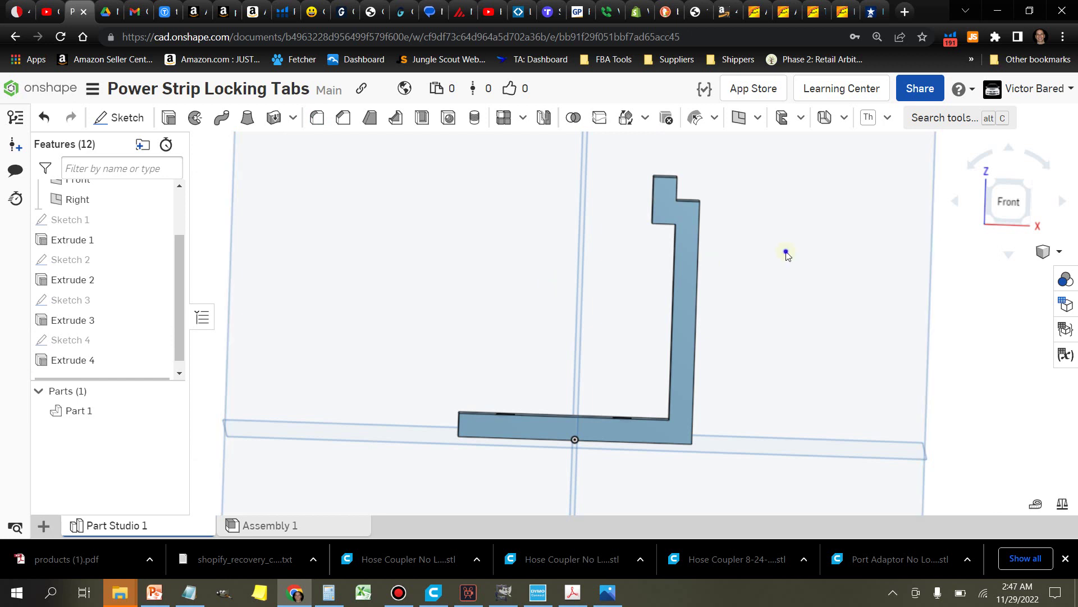
key(shift+7)
key(shift+f)
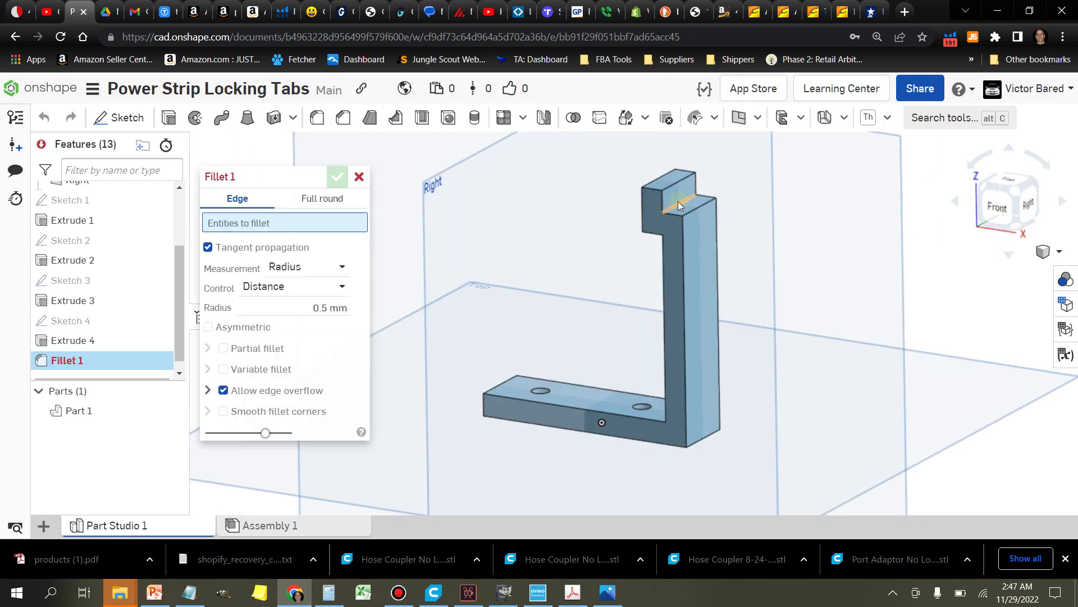
Fillet the notch's inner edge, try a 6 mm radius, then cancel the extra Fillet 2
key(shift+1)
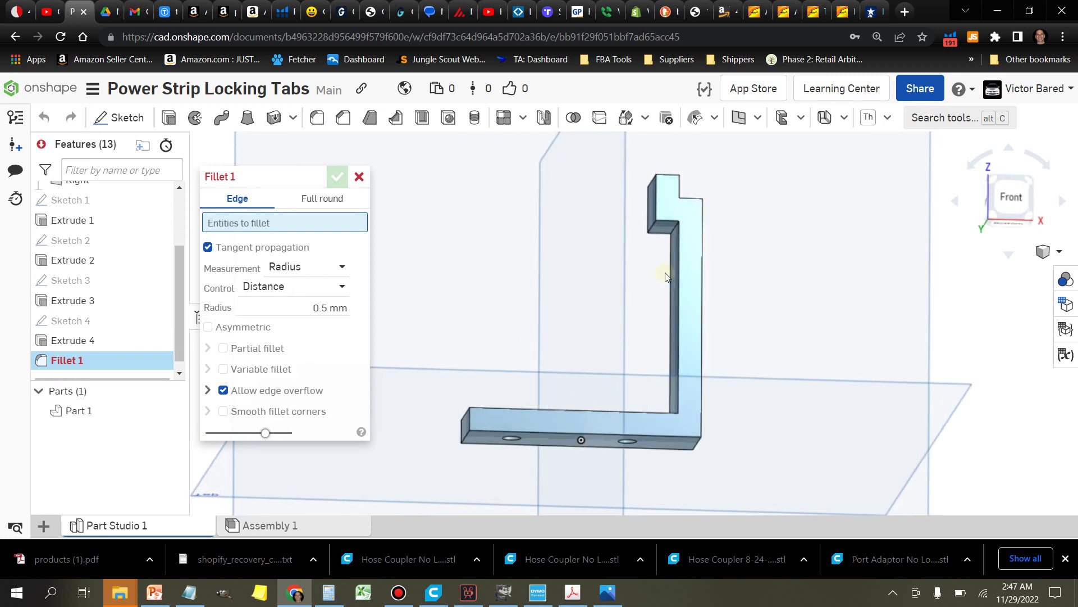
click(671, 231)
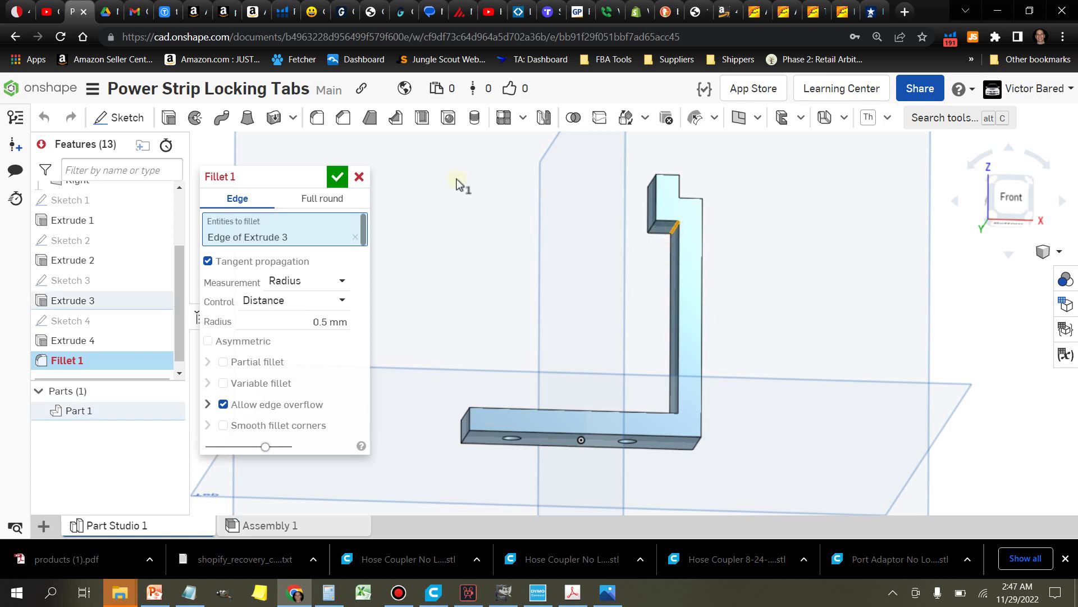
click(313, 123)
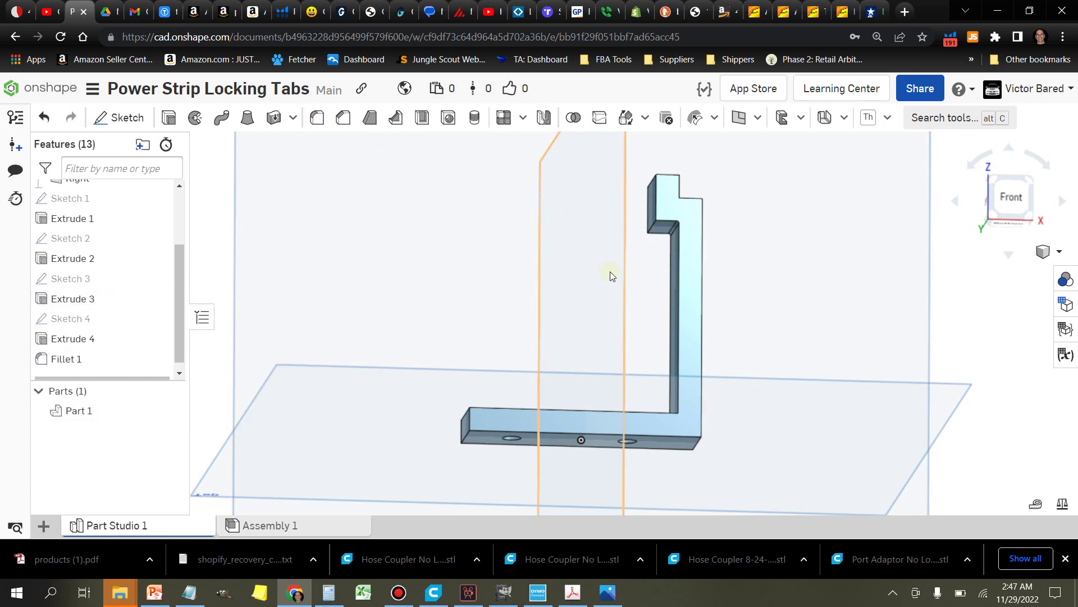
scroll(673, 228, up, 4)
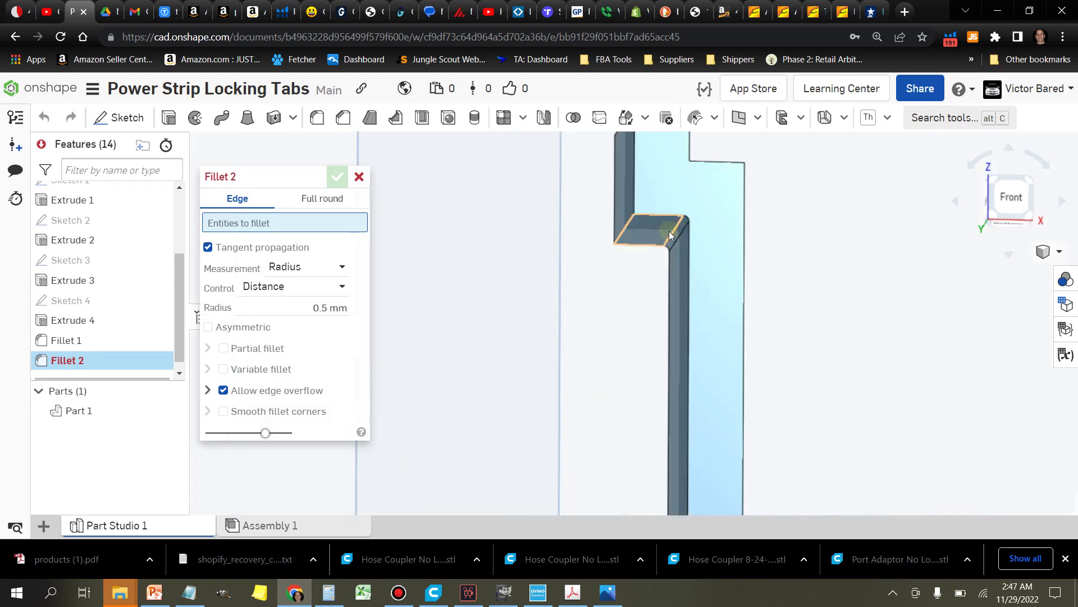
click(326, 308)
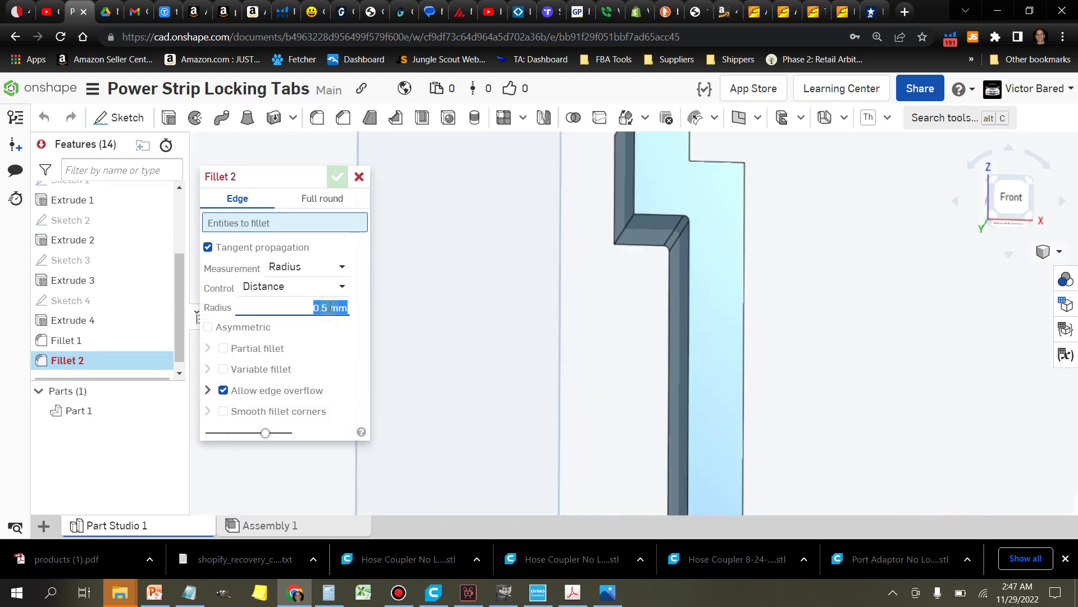
text(6)
key(Tab)
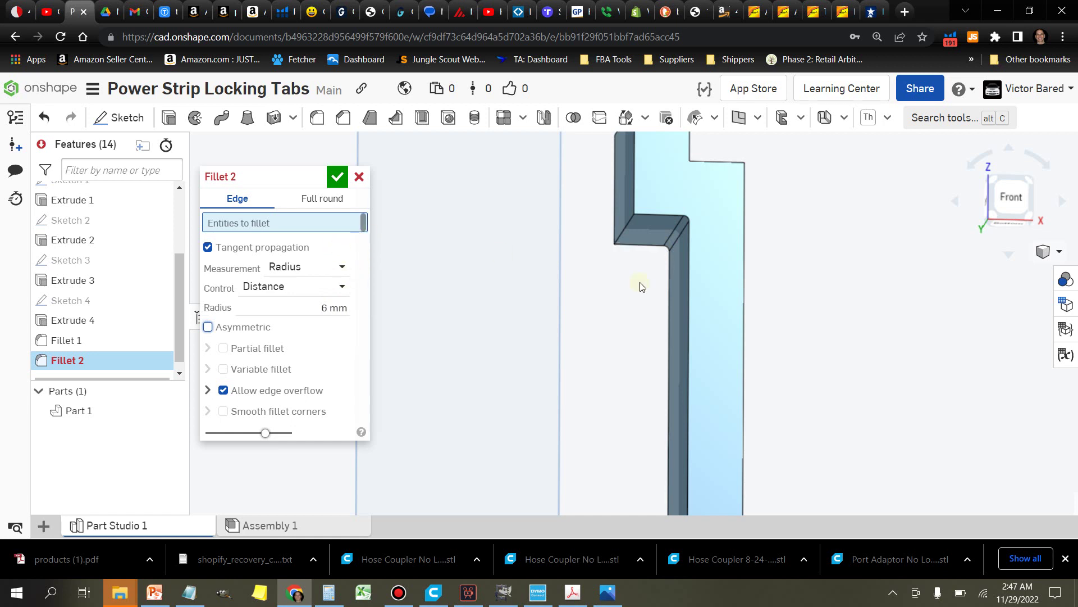
scroll(674, 233, up, 2)
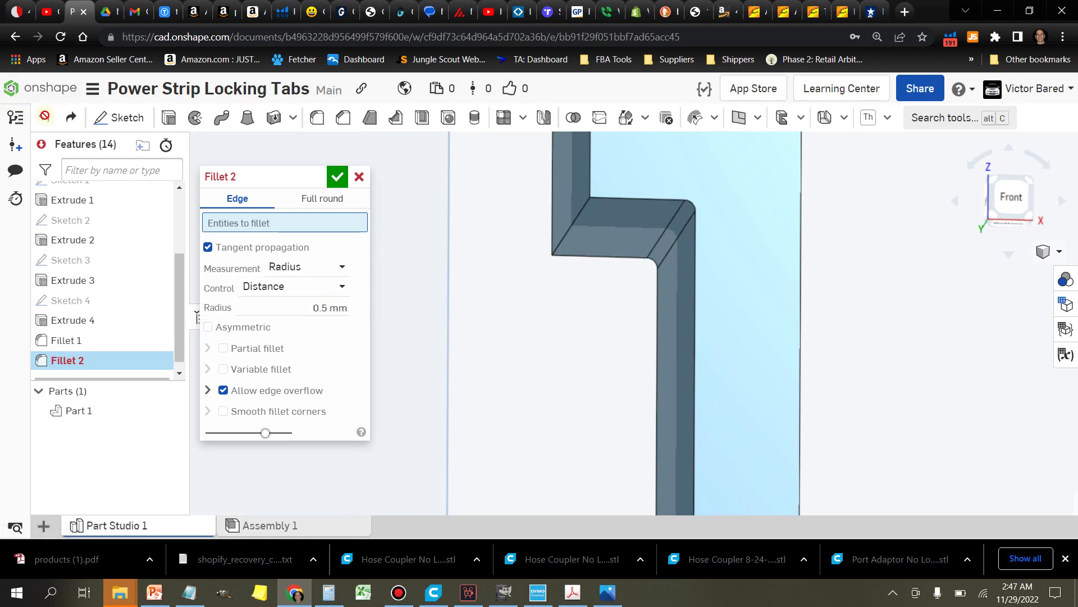
scroll(581, 284, down, 5)
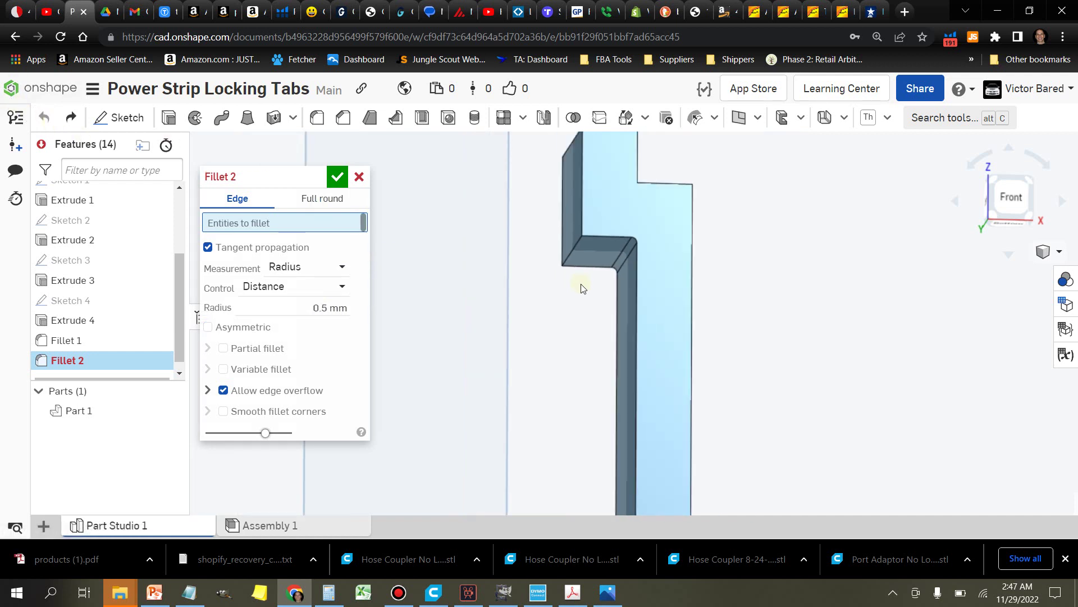
right_drag(545, 329, 585, 308)
scroll(586, 298, up, 5)
scroll(586, 290, up, 3)
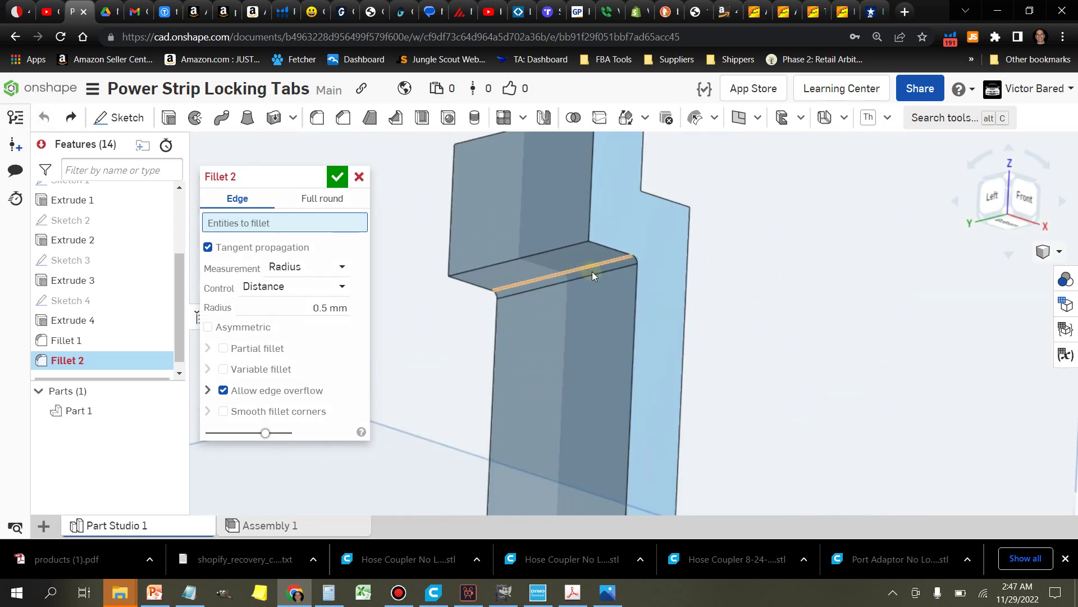
scroll(592, 271, up, 3)
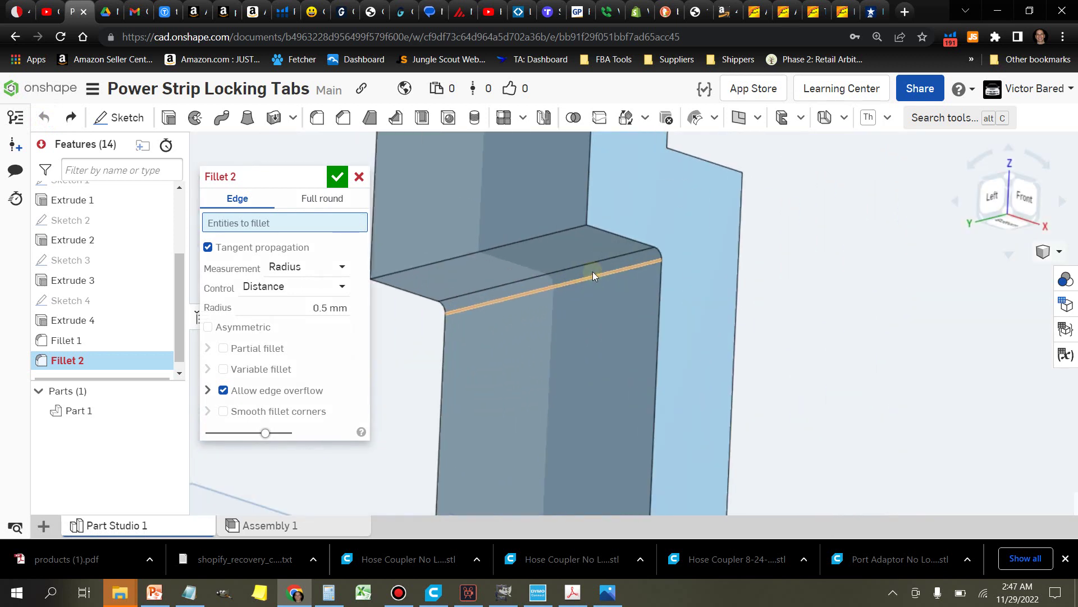
click(359, 176)
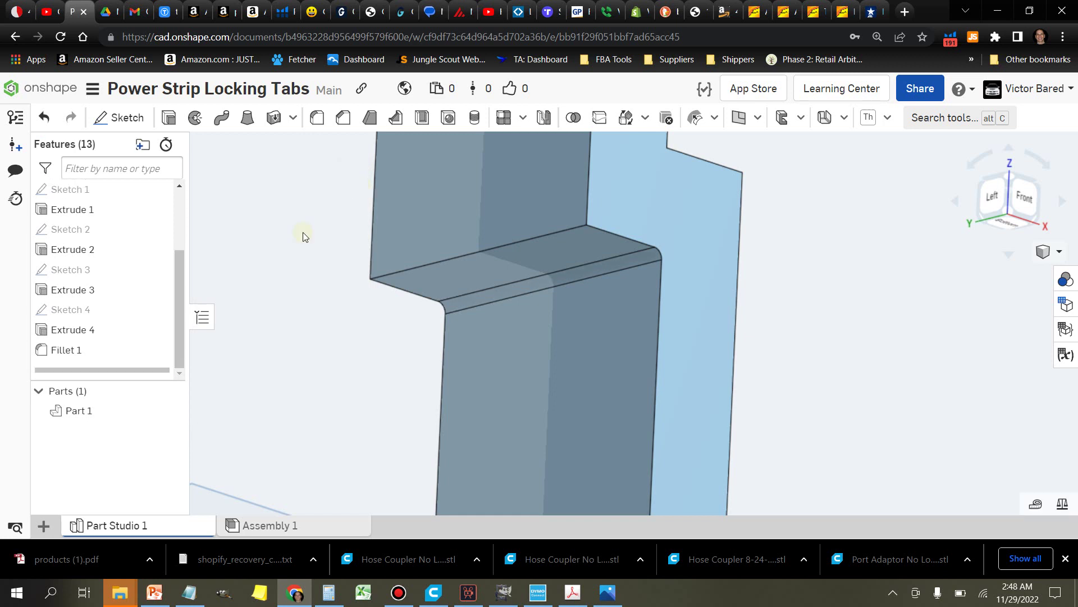
Edit Fillet 1 to a 6 mm radius and add the L's inside corner edge
right_click(122, 351)
click(158, 384)
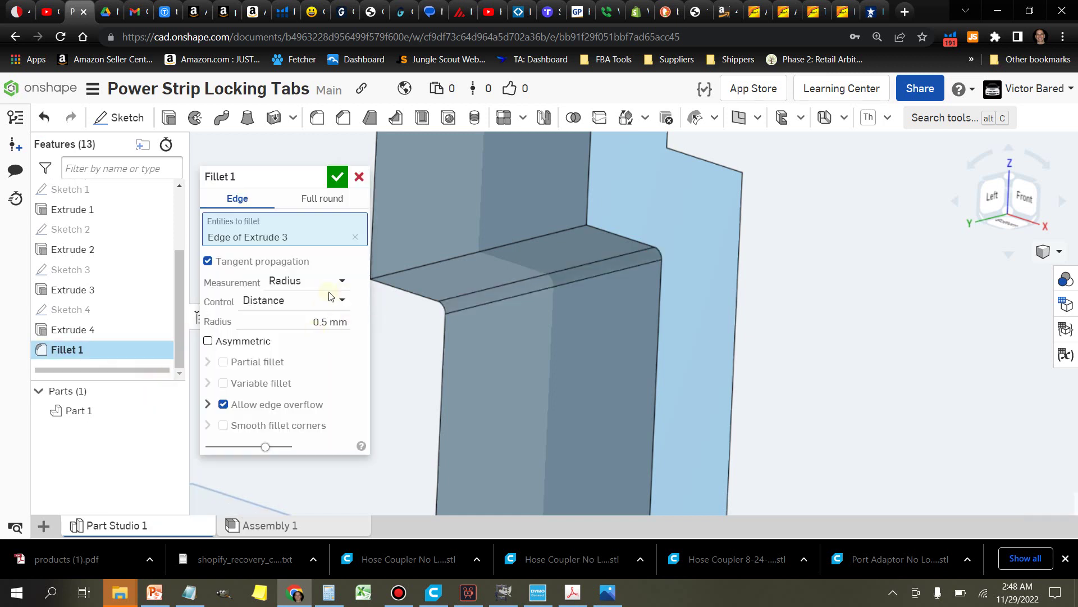
click(322, 324)
text(6)
key(Tab)
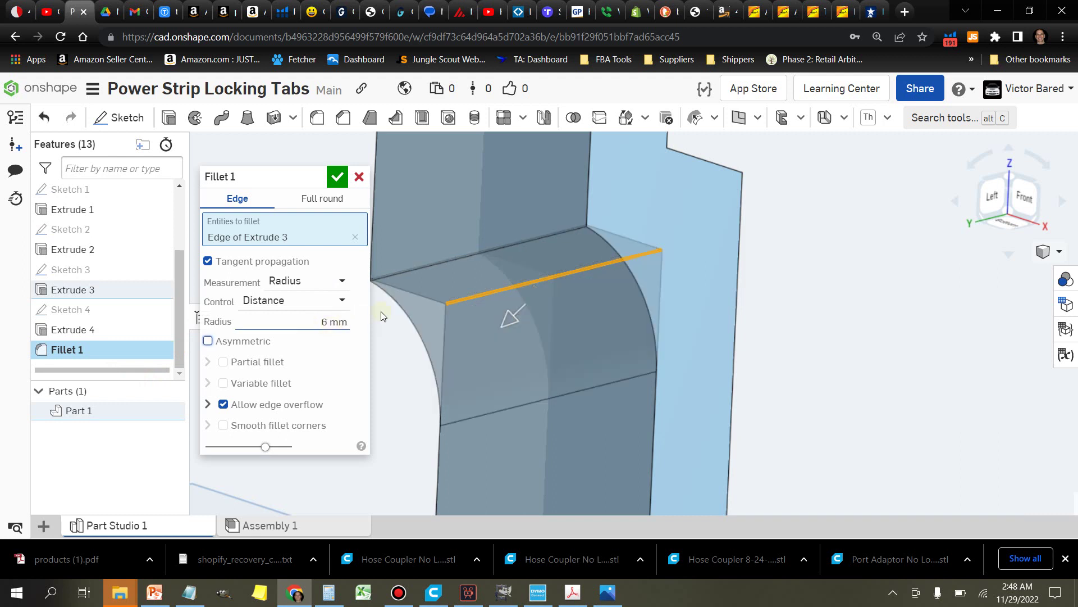
scroll(474, 338, down, 5)
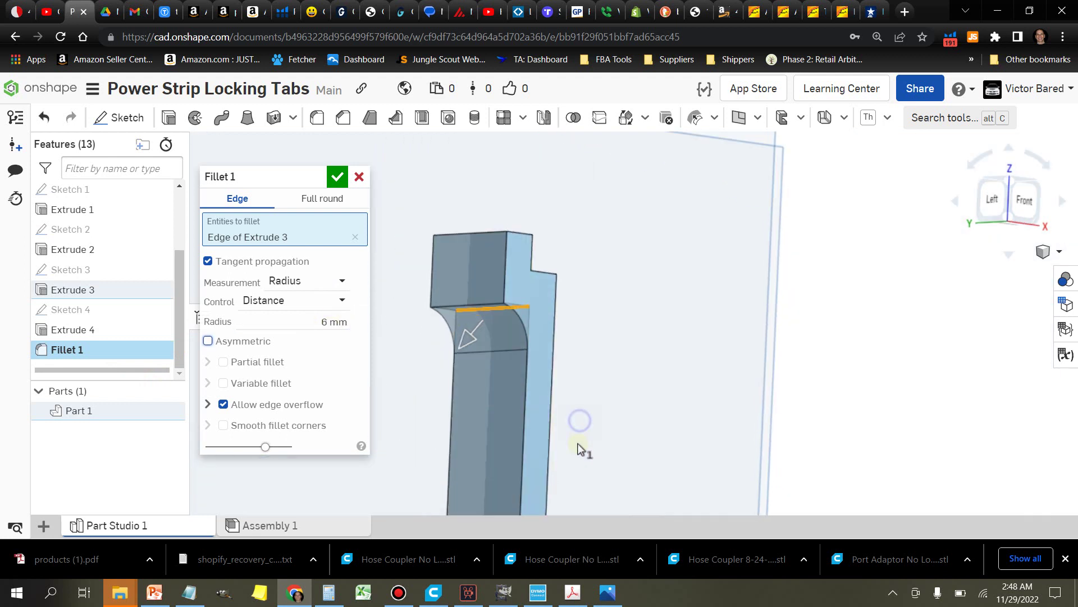
right_drag(579, 447, 601, 356)
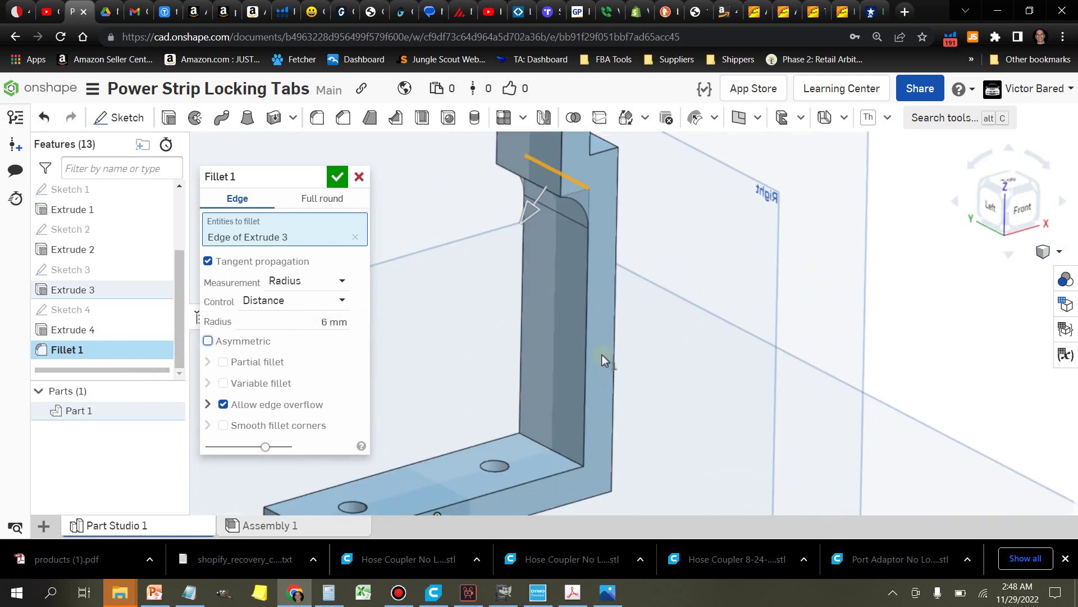
click(565, 458)
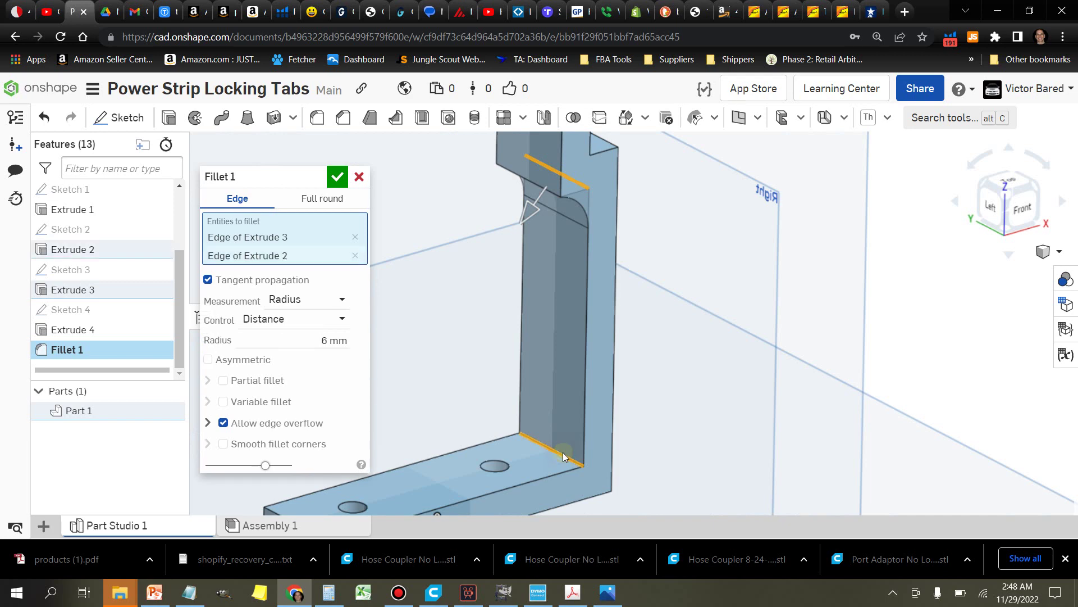
click(337, 178)
right_drag(479, 376, 459, 354)
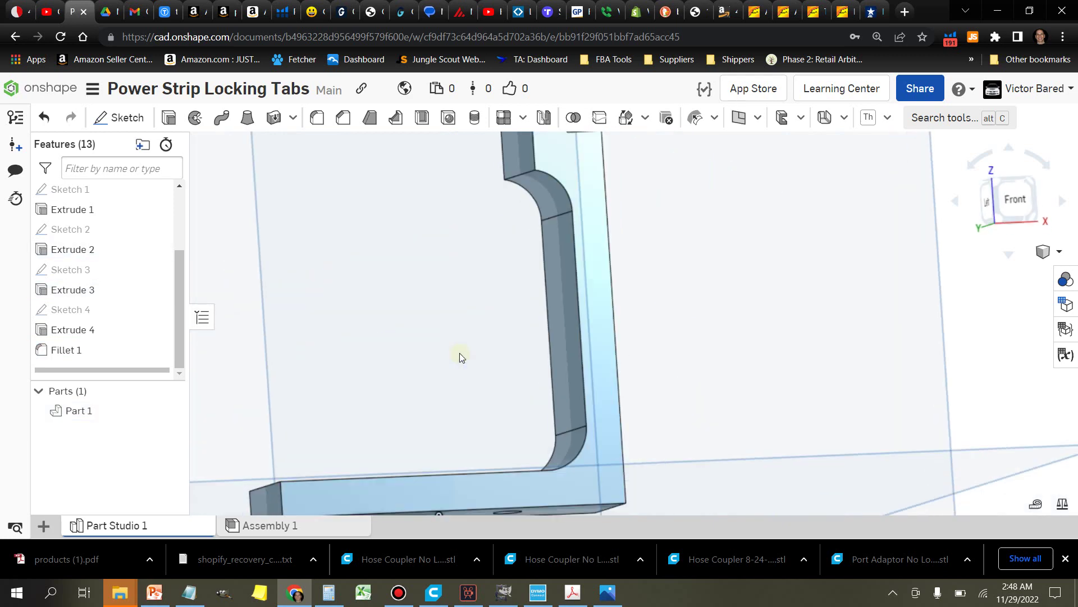
Round the notch's top edge with a 2.5 mm fillet (Fillet 2)
right_drag(459, 356, 458, 348)
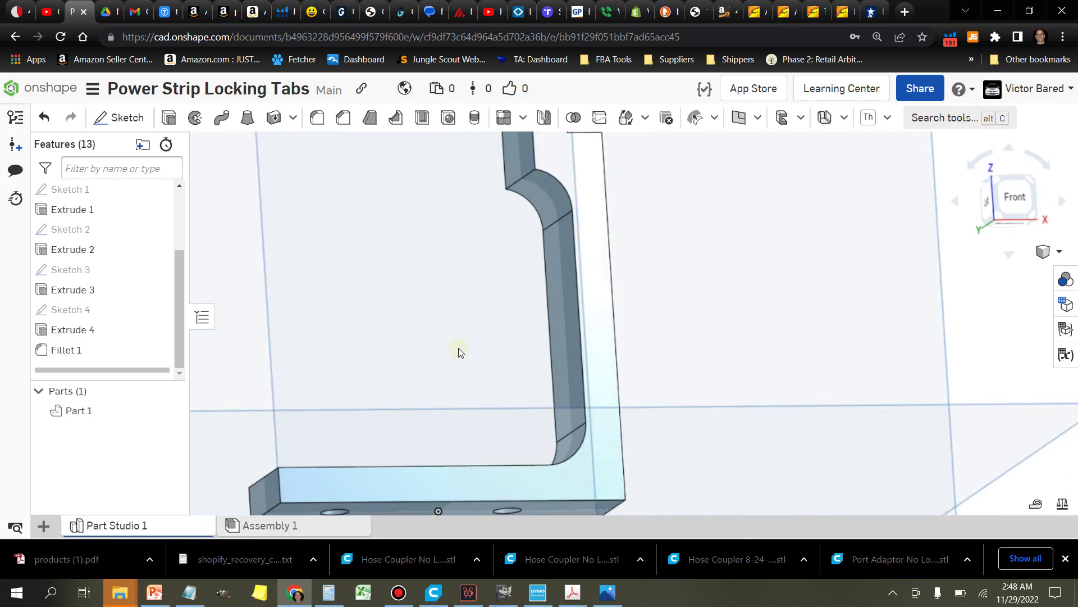
right_drag(458, 348, 575, 277)
click(578, 276)
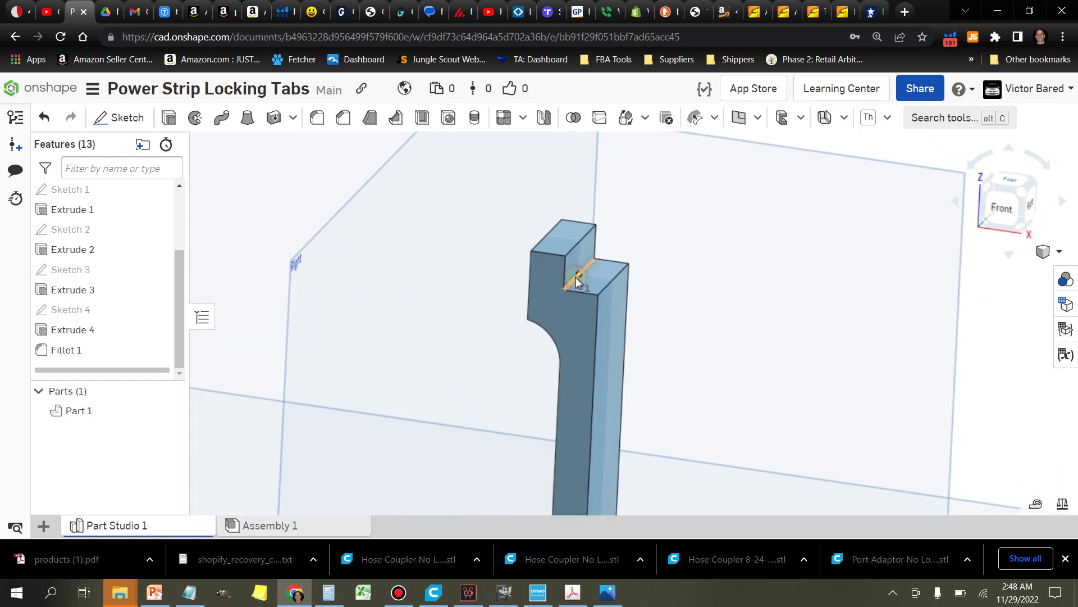
click(316, 119)
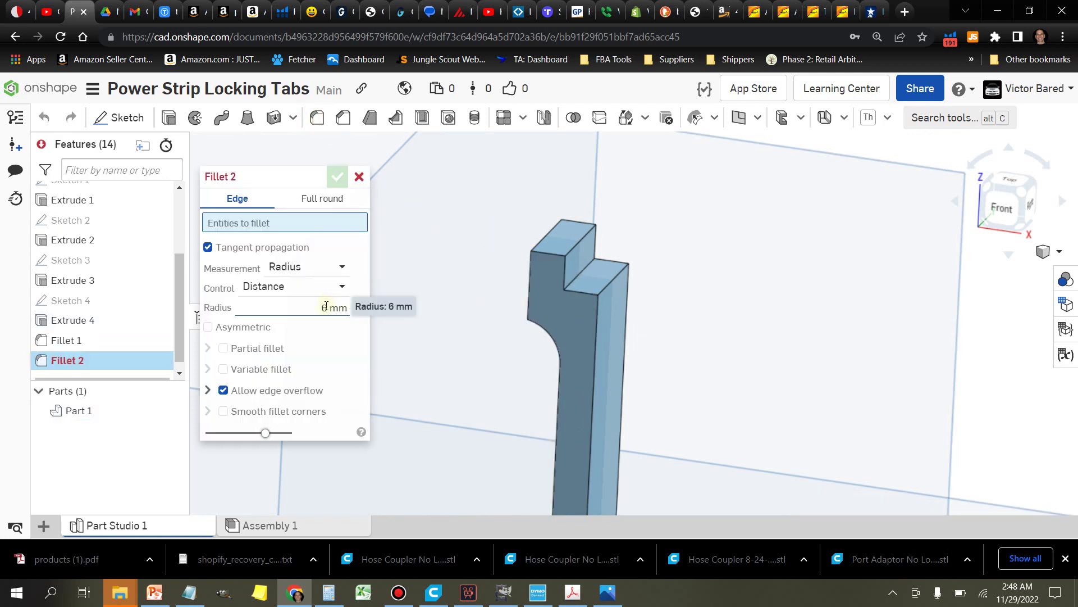
click(574, 278)
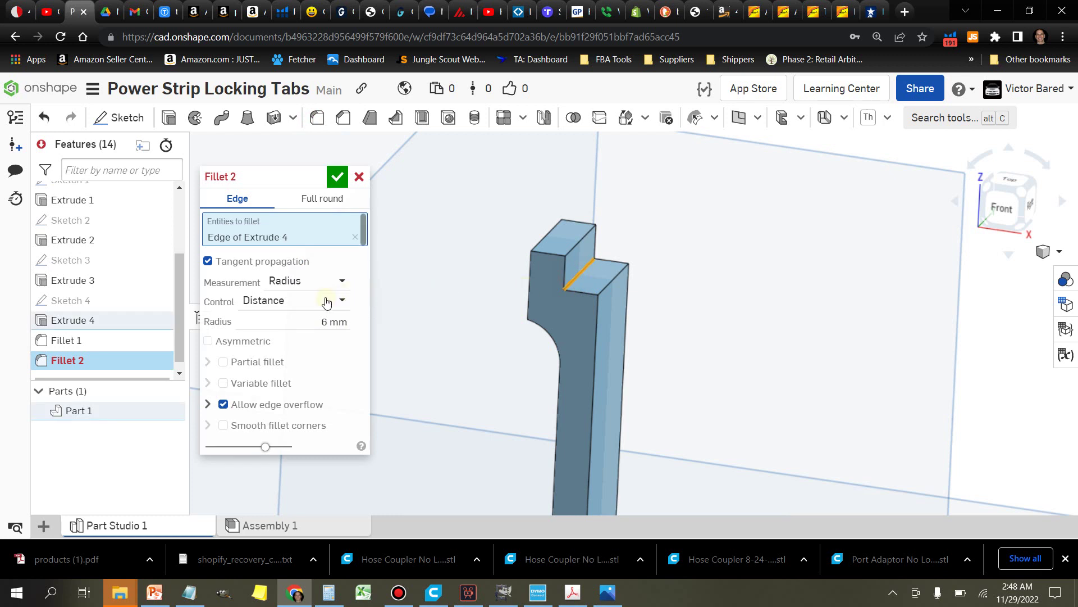
click(327, 322)
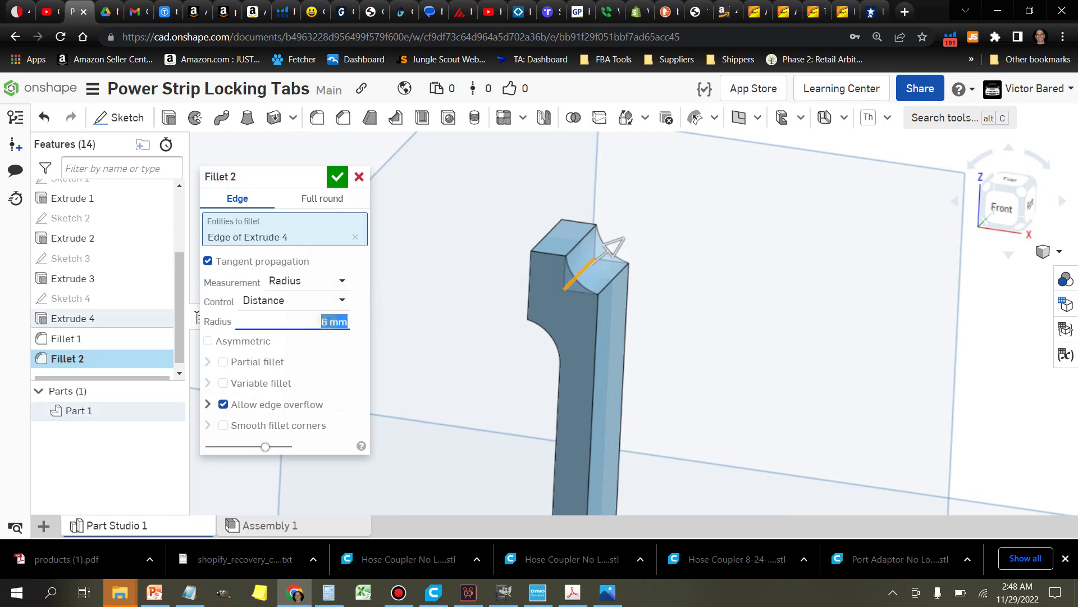
text(2.5)
key(Tab)
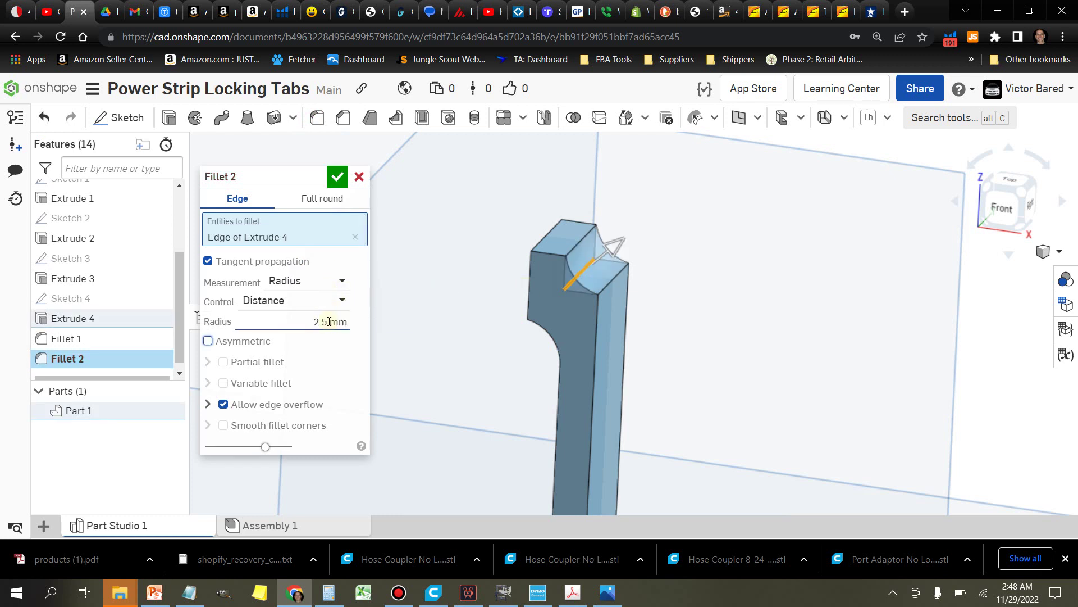
click(337, 176)
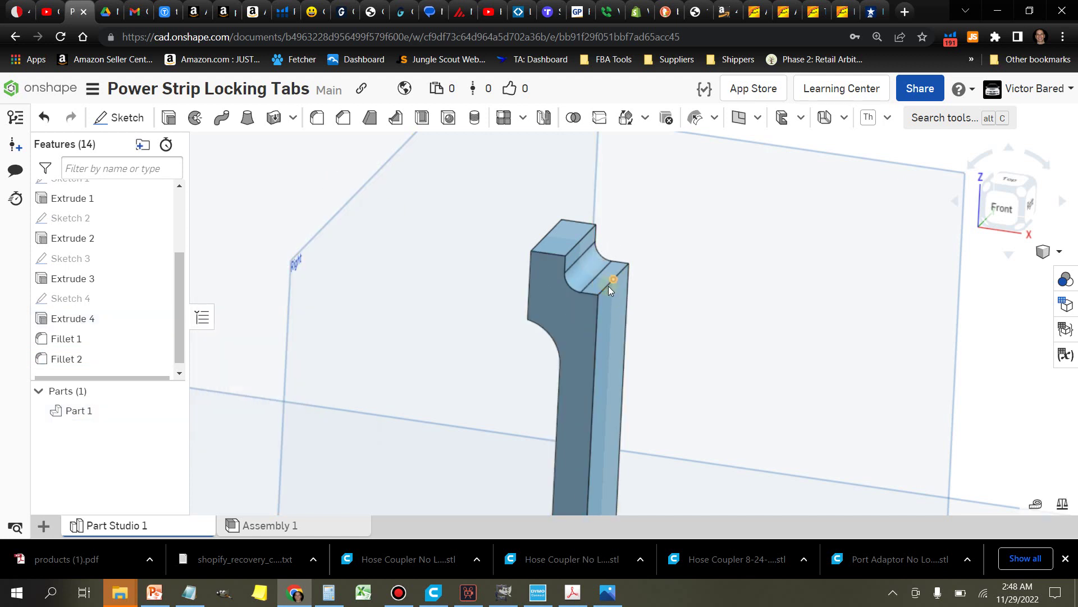
Round the tab's outer bend edge on Extrude 2 with a 12 mm fillet (Fillet 3)
click(317, 118)
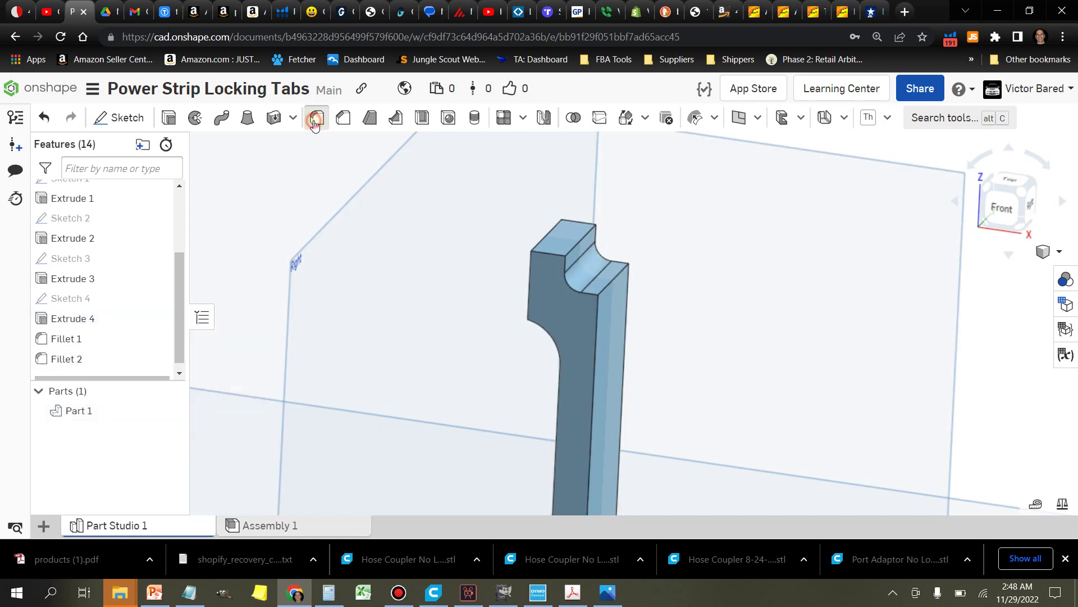
click(604, 284)
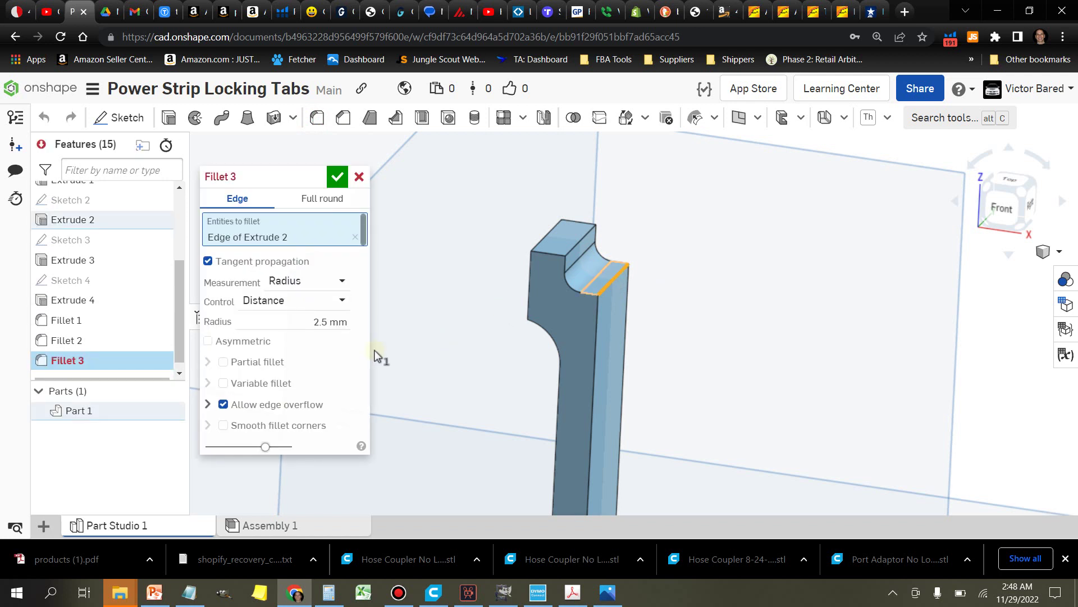
click(328, 323)
text(12)
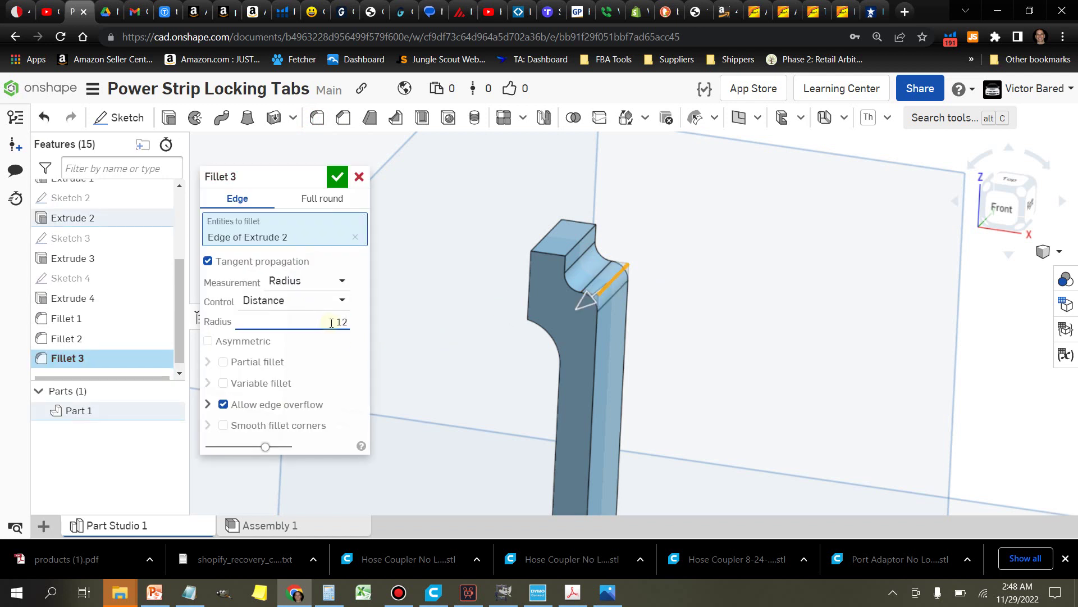
key(Return)
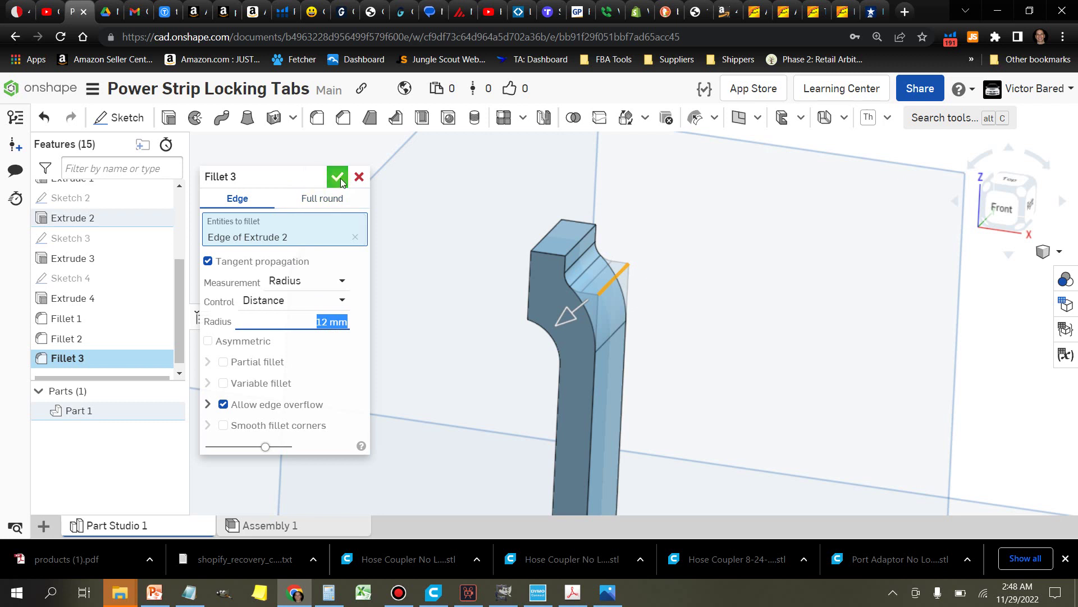
click(339, 178)
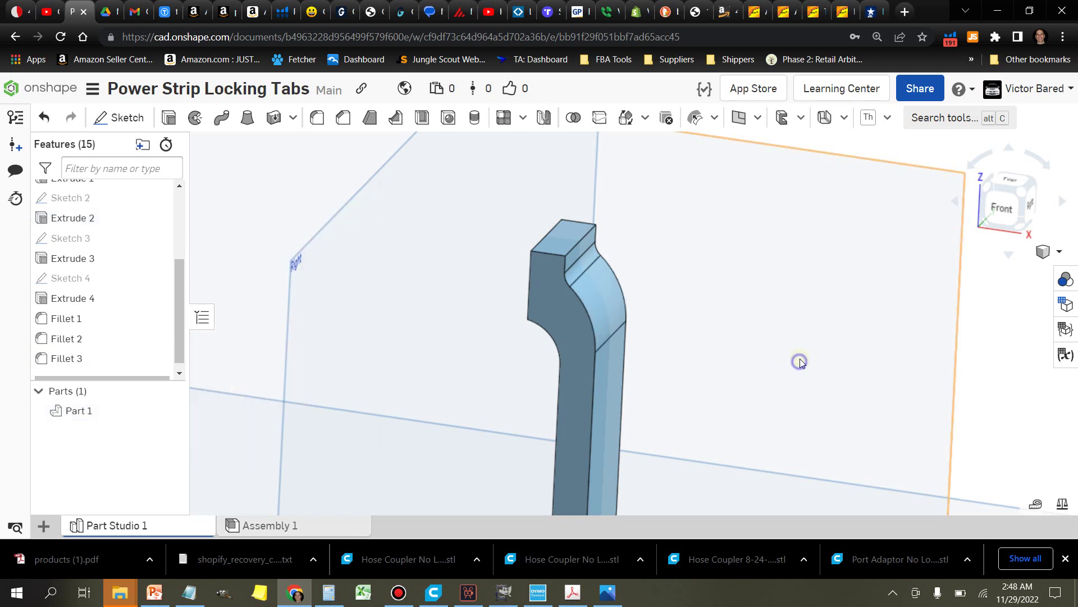
right_drag(799, 361, 816, 345)
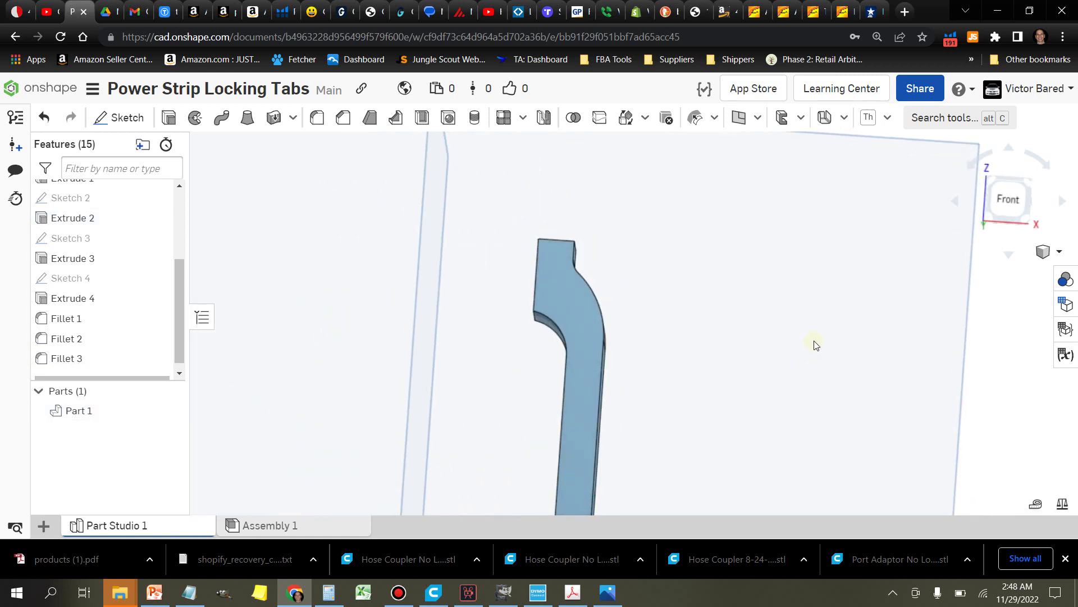
On the tab's front face, sketch a 3-point arc from the left vertex to the top-right corner
scroll(478, 325, up, 3)
key(shift+s)
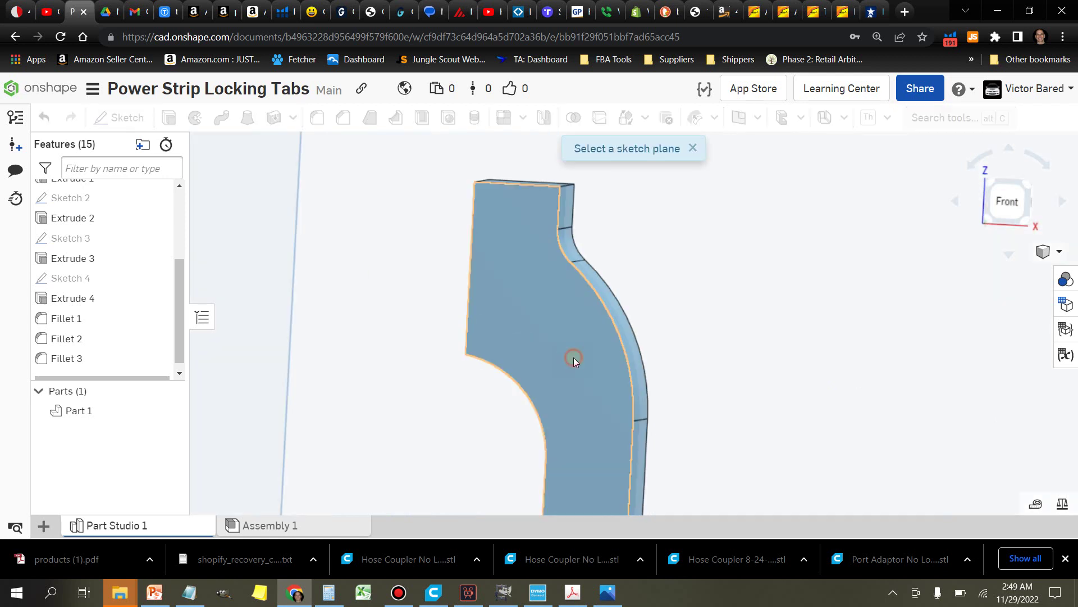
click(572, 358)
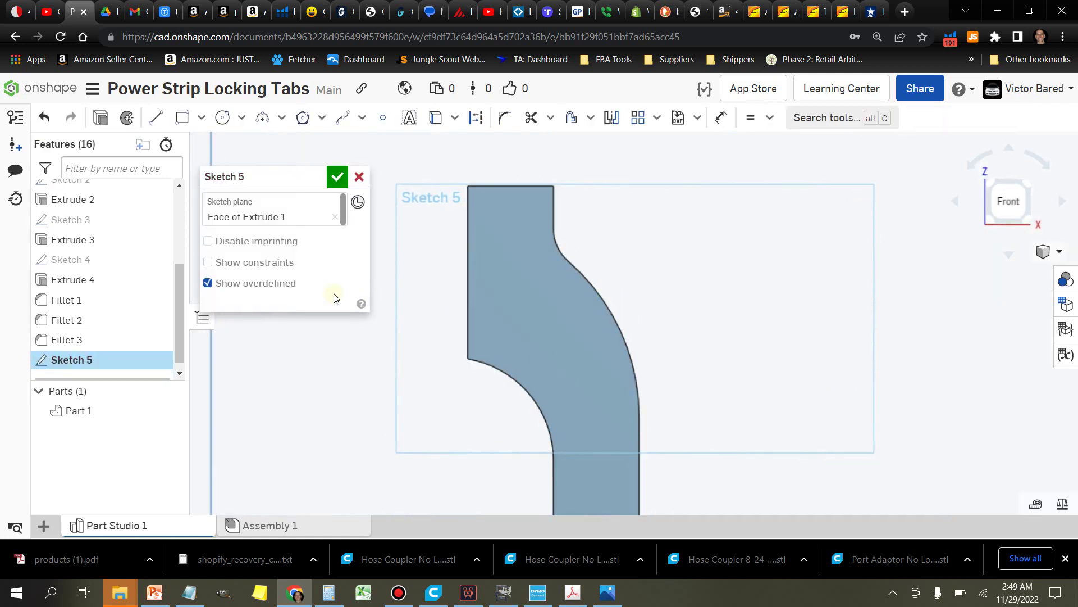
click(262, 118)
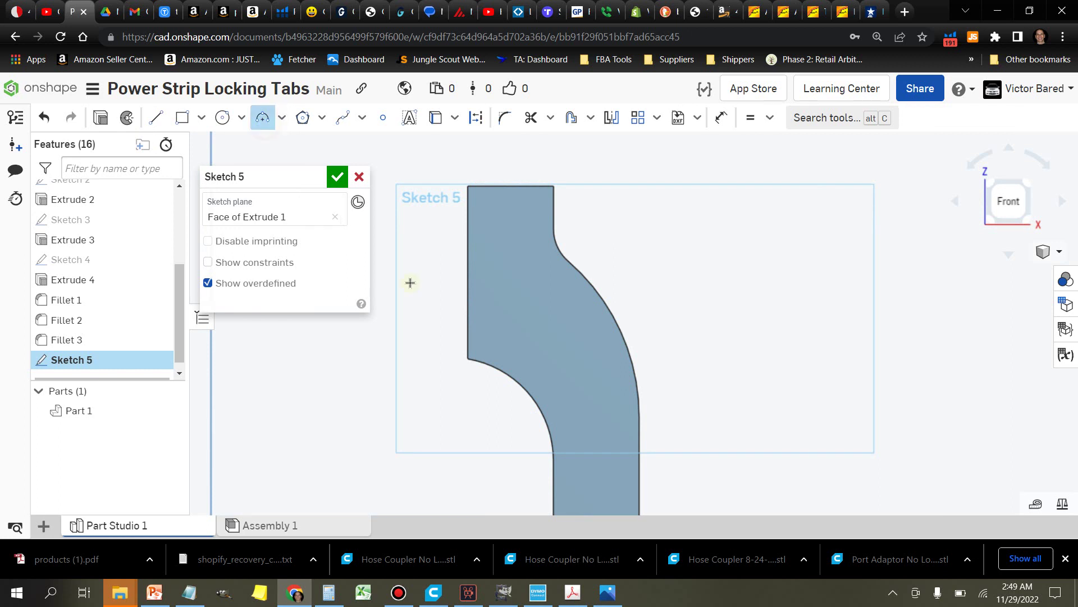
click(468, 358)
click(554, 186)
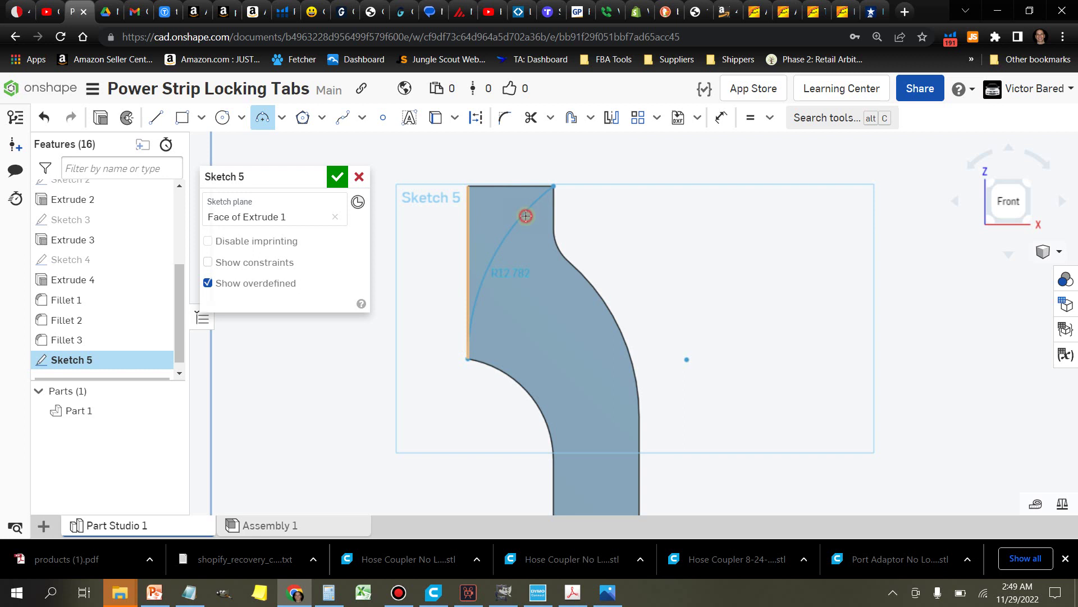
click(525, 215)
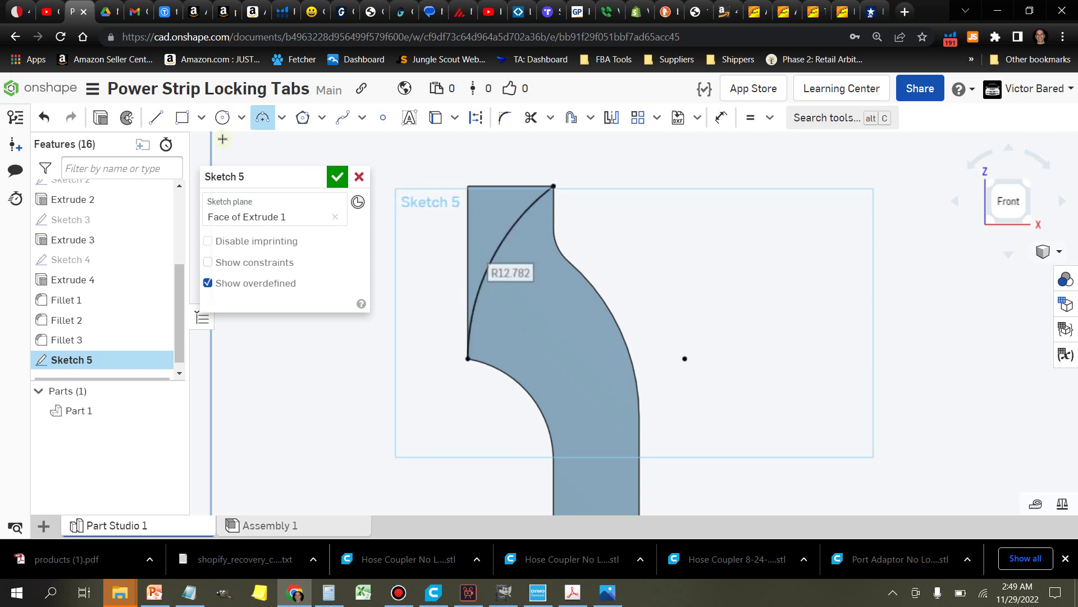
right_click(470, 191)
key(Escape)
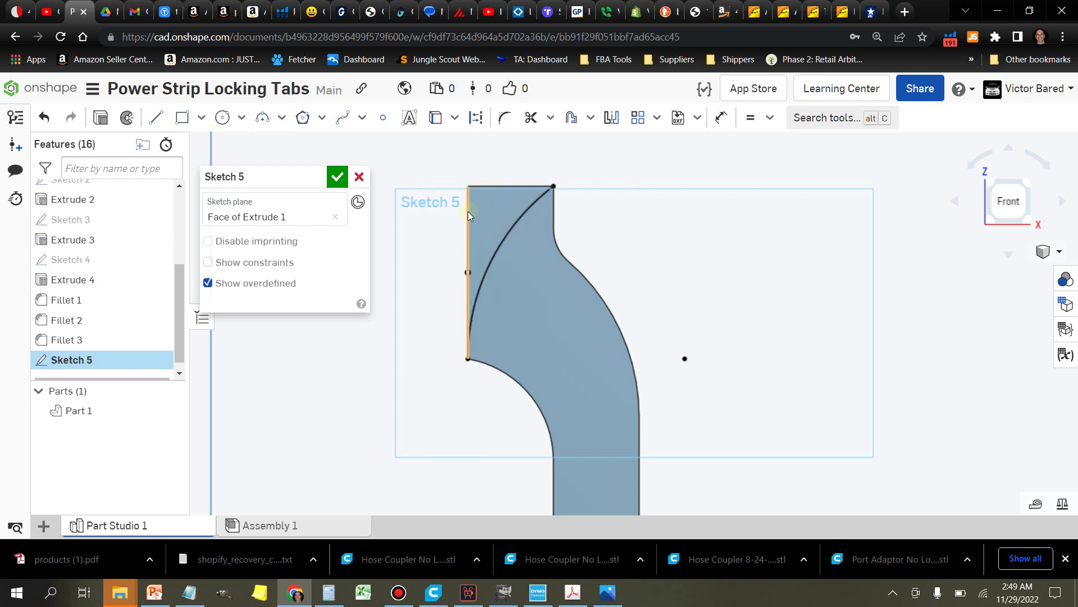
Select the corner region between the edges and the arc, and finish Sketch 5
click(467, 211)
click(479, 186)
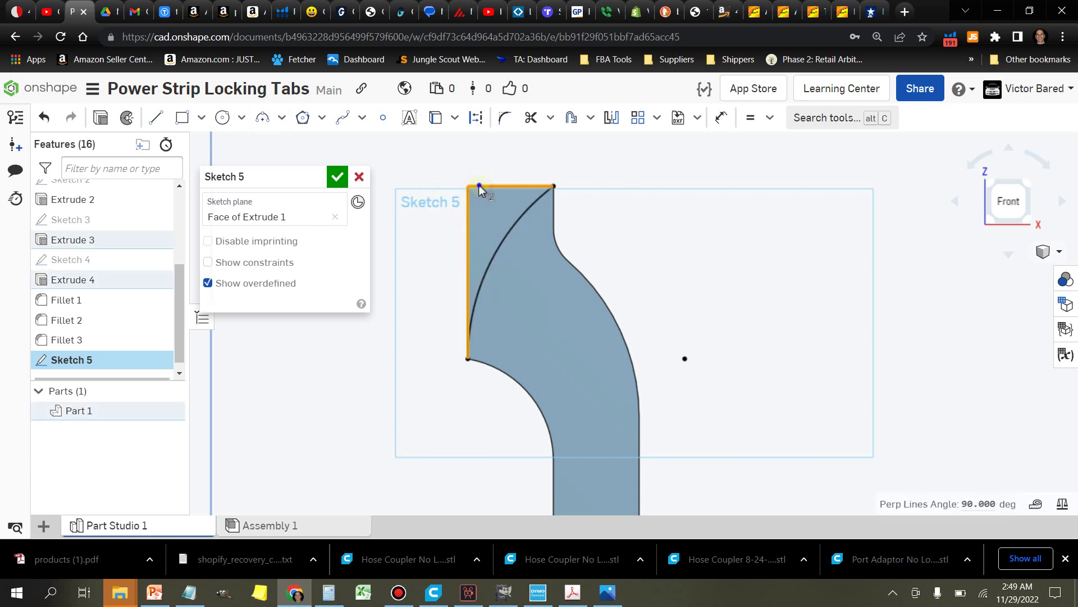
right_click(478, 185)
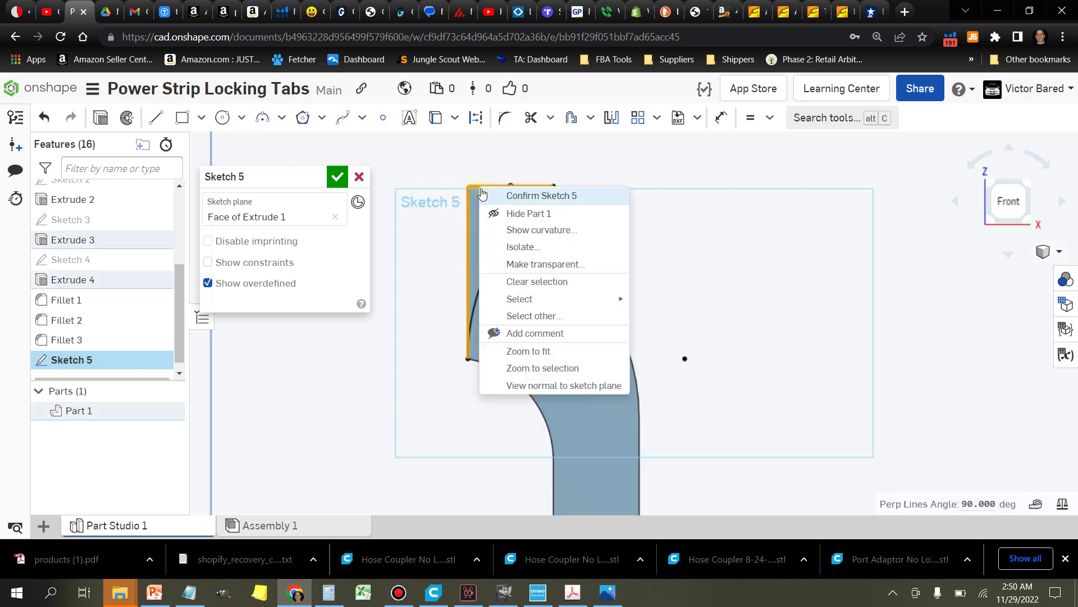
click(475, 185)
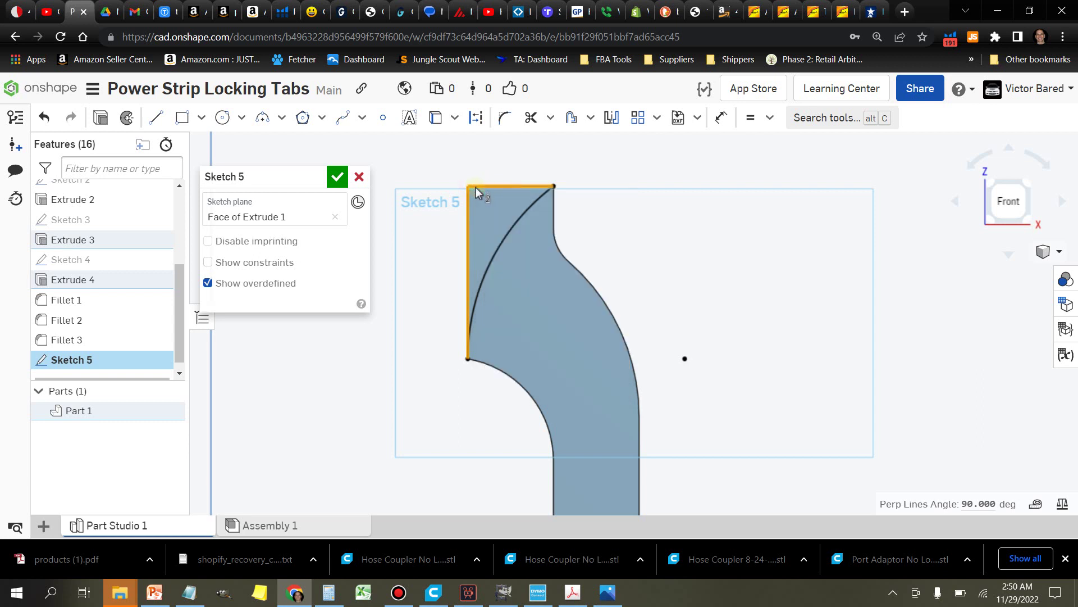
click(484, 207)
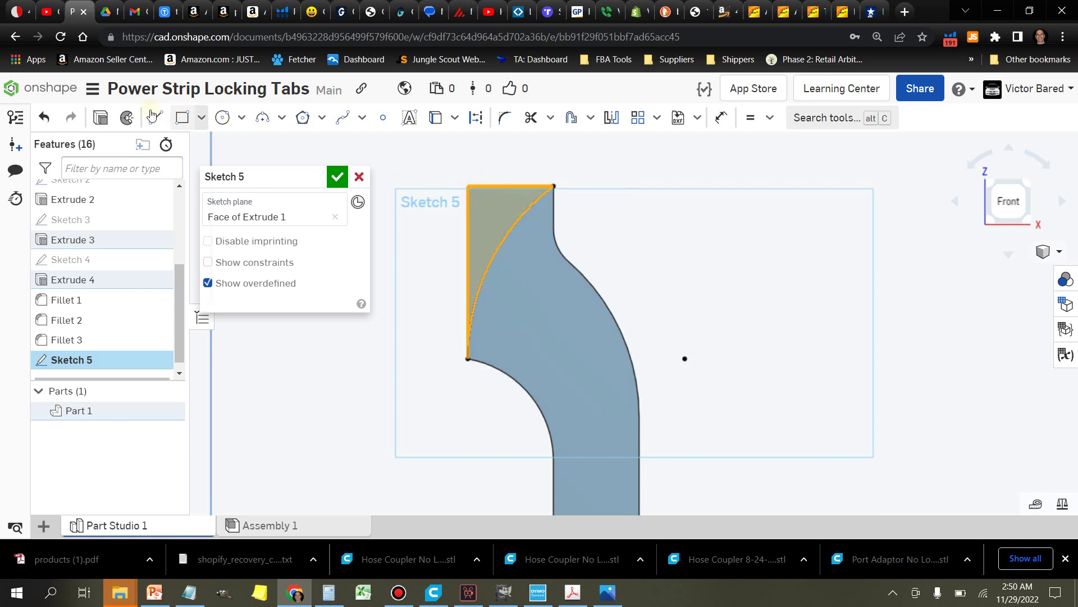
click(100, 117)
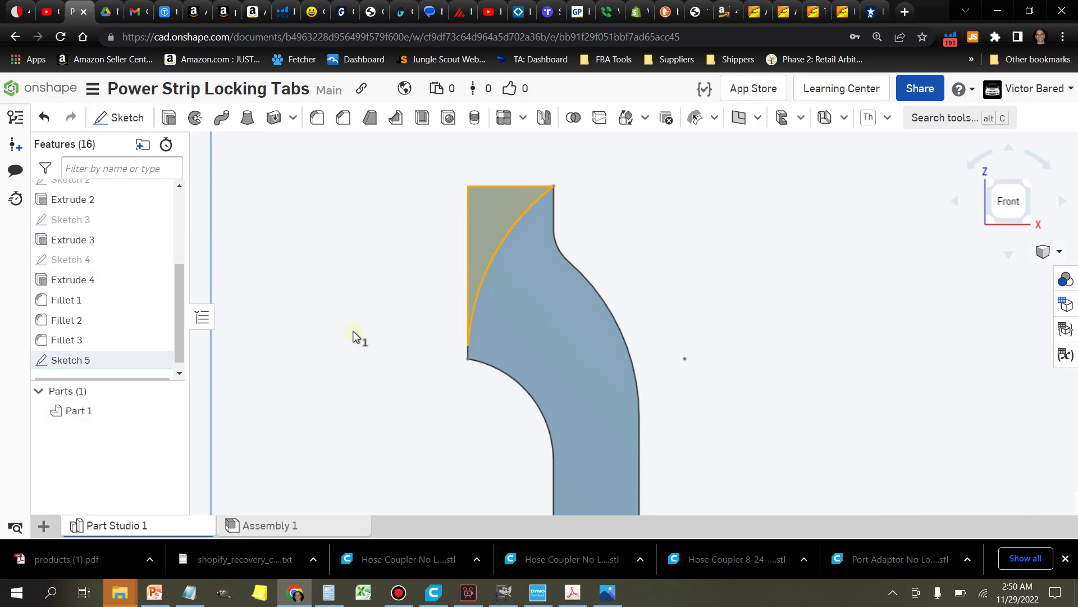
Extrude Sketch 5 as a Remove cut to trim the tab's top corner into a pointed hook
key(shift+e)
click(288, 224)
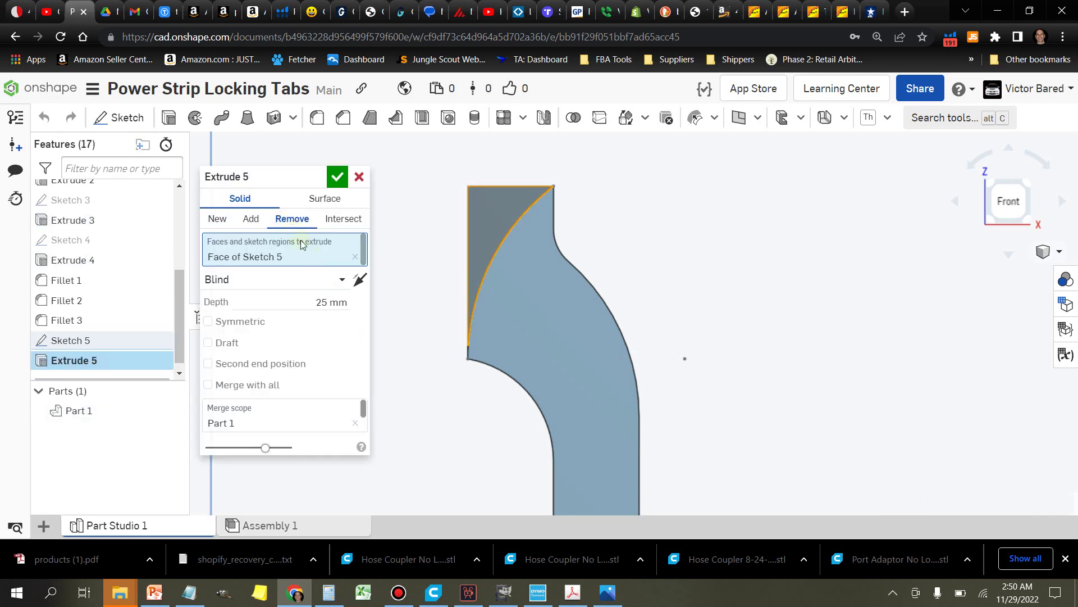
right_drag(405, 414, 381, 424)
click(342, 179)
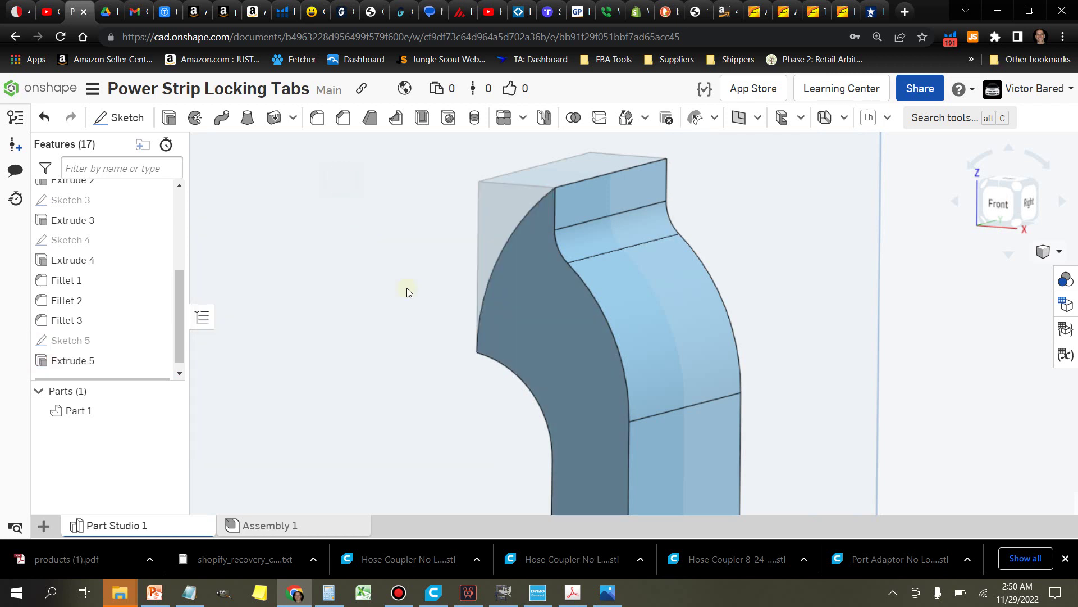
right_drag(411, 332, 440, 320)
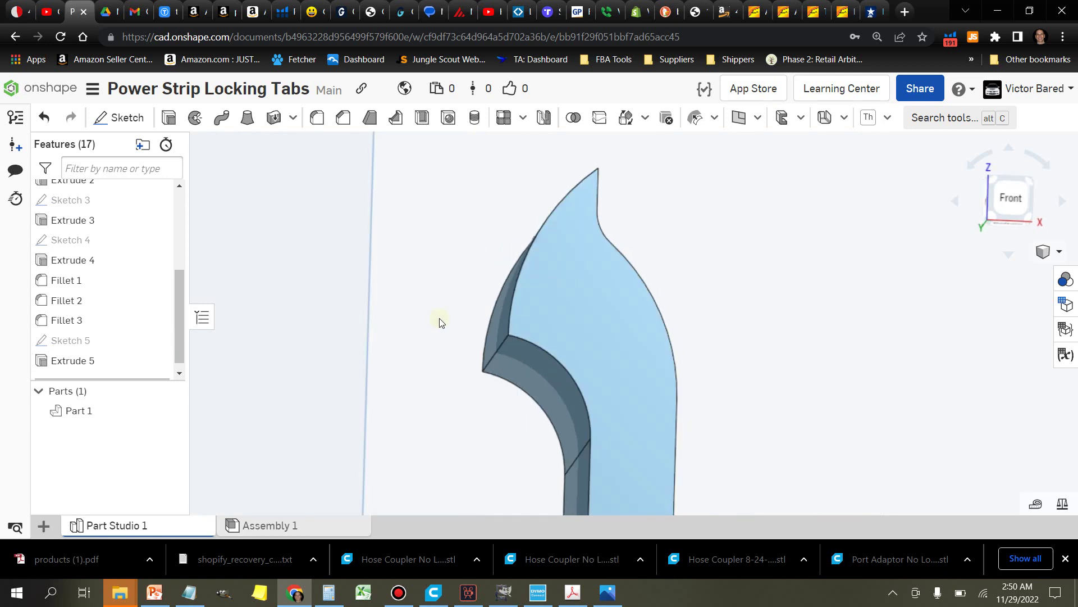
right_drag(439, 320, 443, 377)
scroll(443, 378, up, 3)
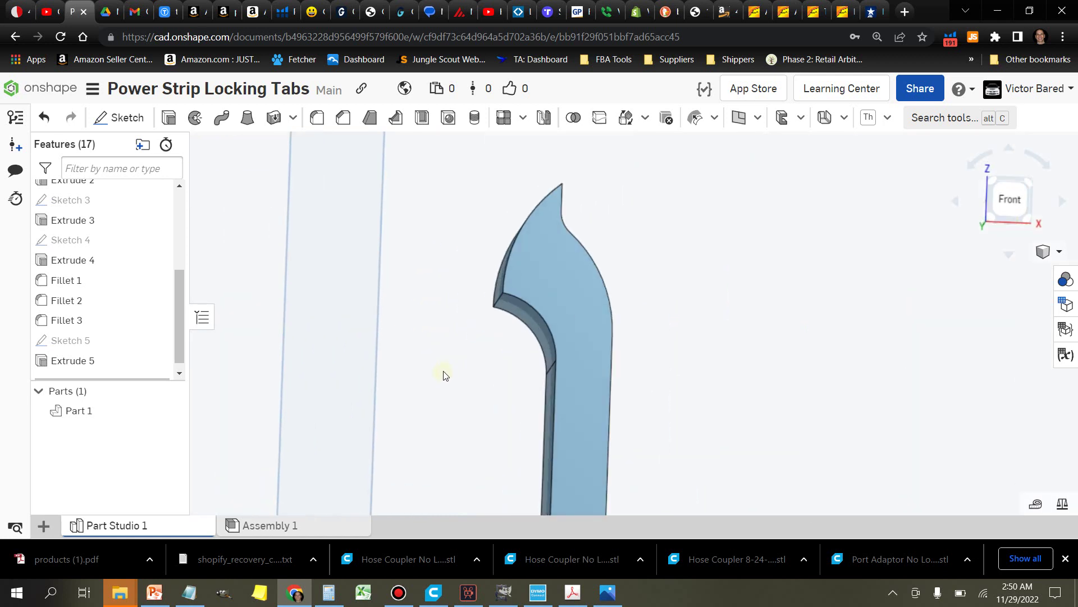
Round the edge under the hooked top with a 5 mm fillet (Fillet 4)
scroll(447, 350, up, 2)
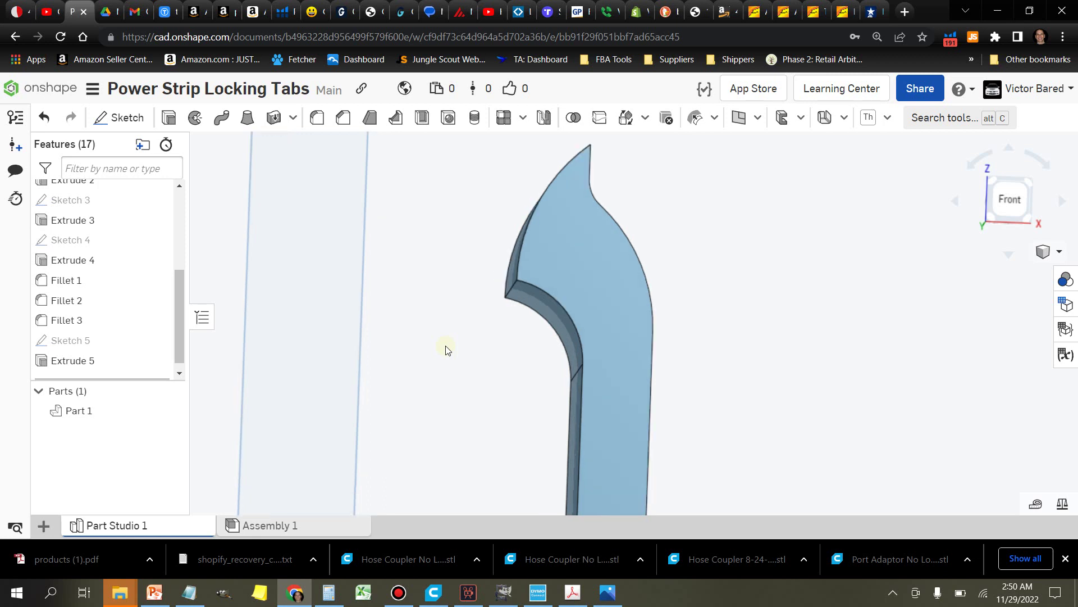
scroll(448, 350, down, 1)
right_drag(448, 337, 462, 338)
click(475, 319)
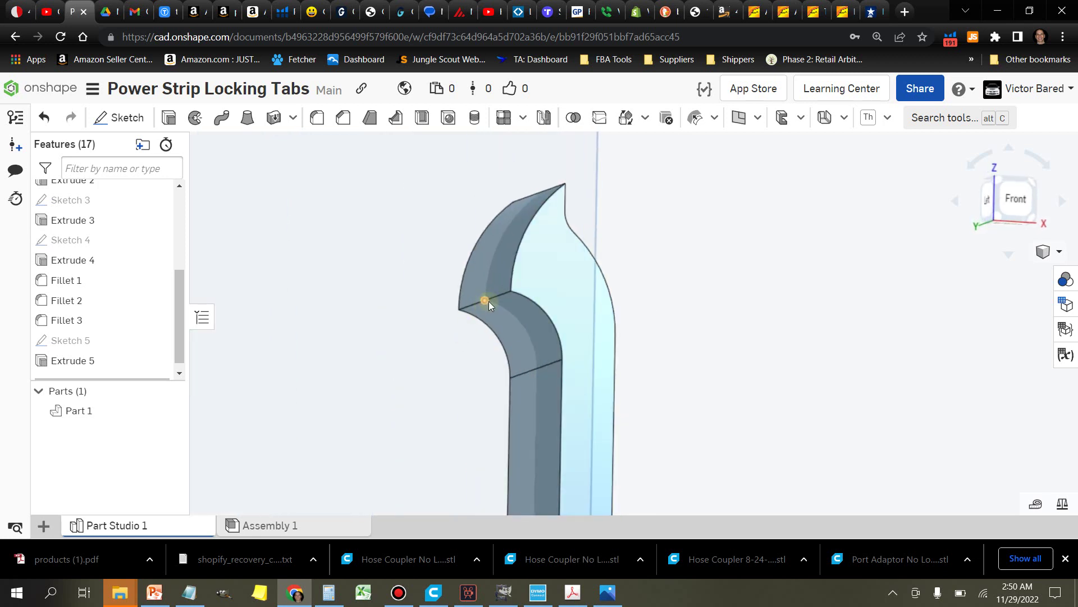
click(500, 295)
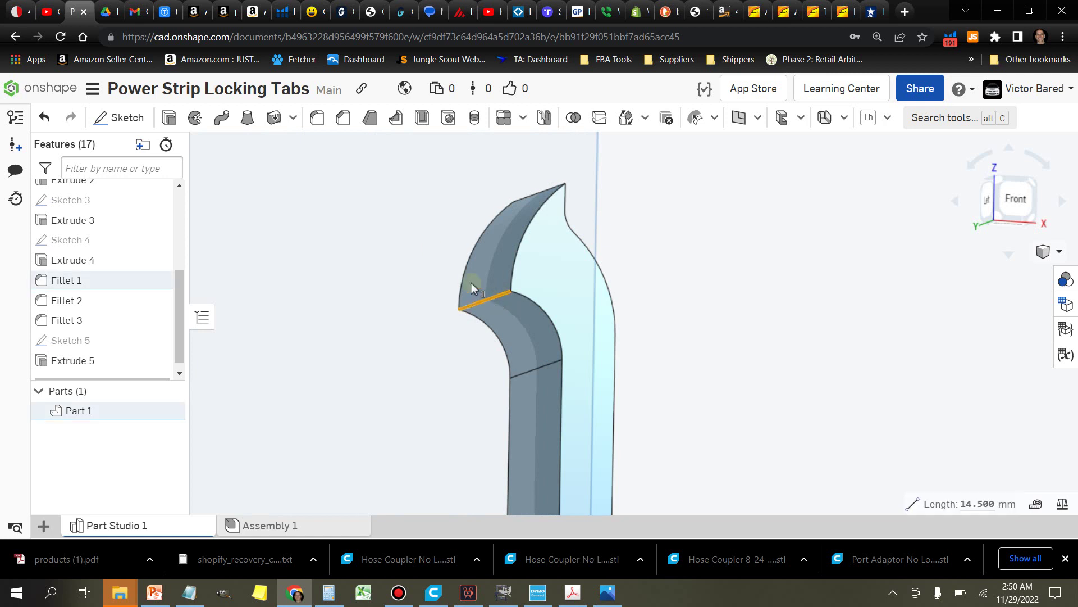
click(323, 121)
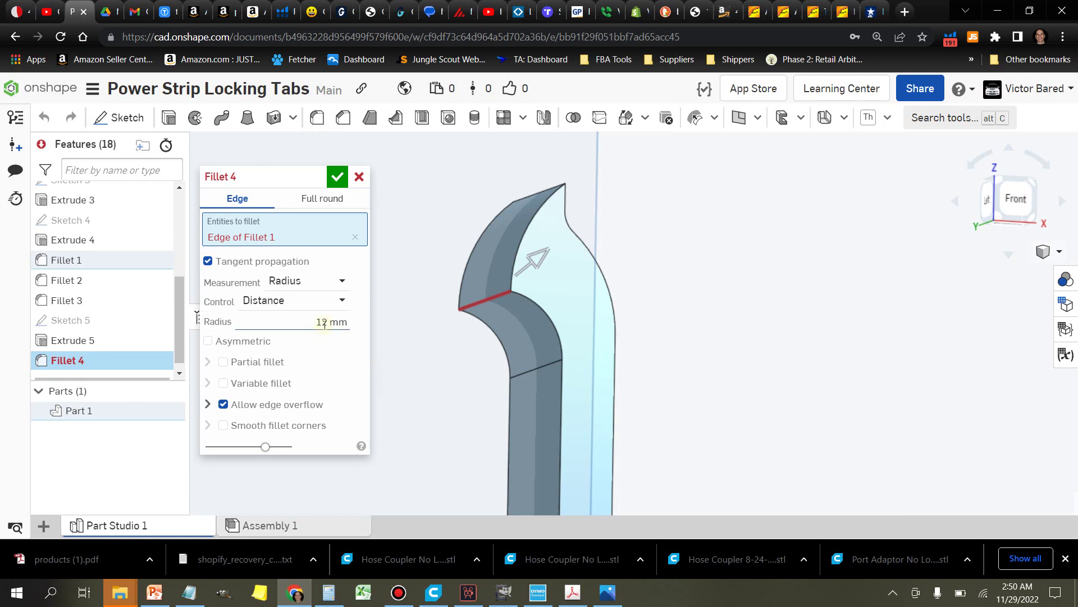
click(325, 323)
text(1)
key(Tab)
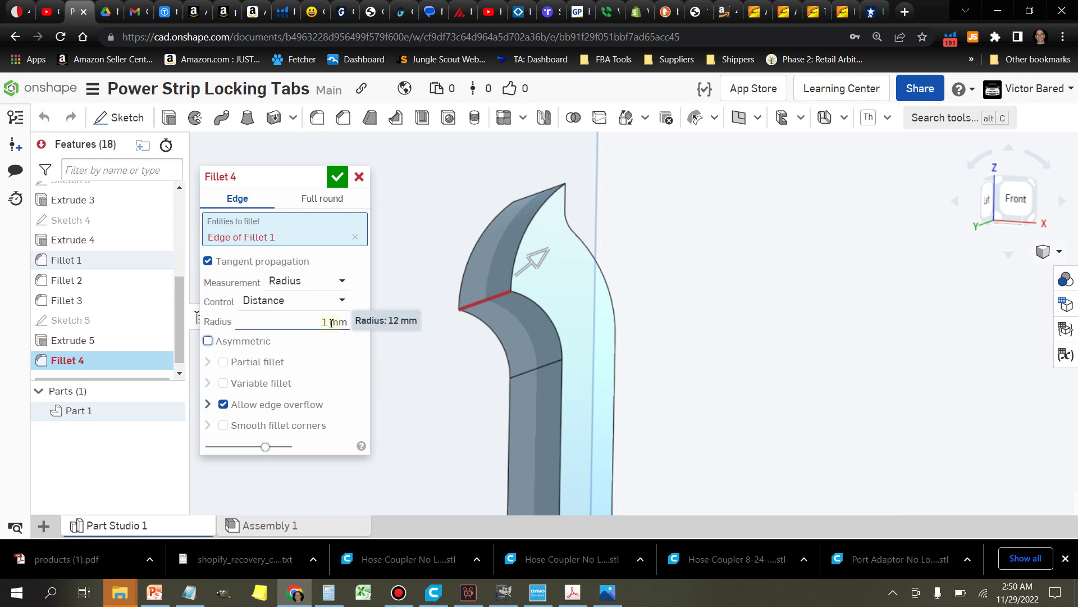
click(326, 323)
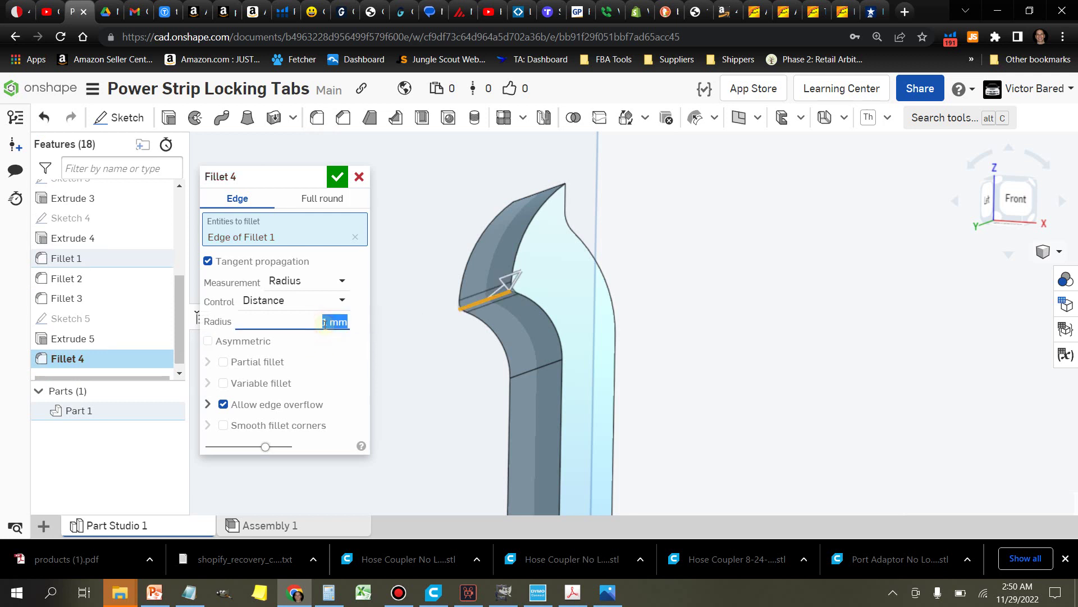
text(5)
key(Tab)
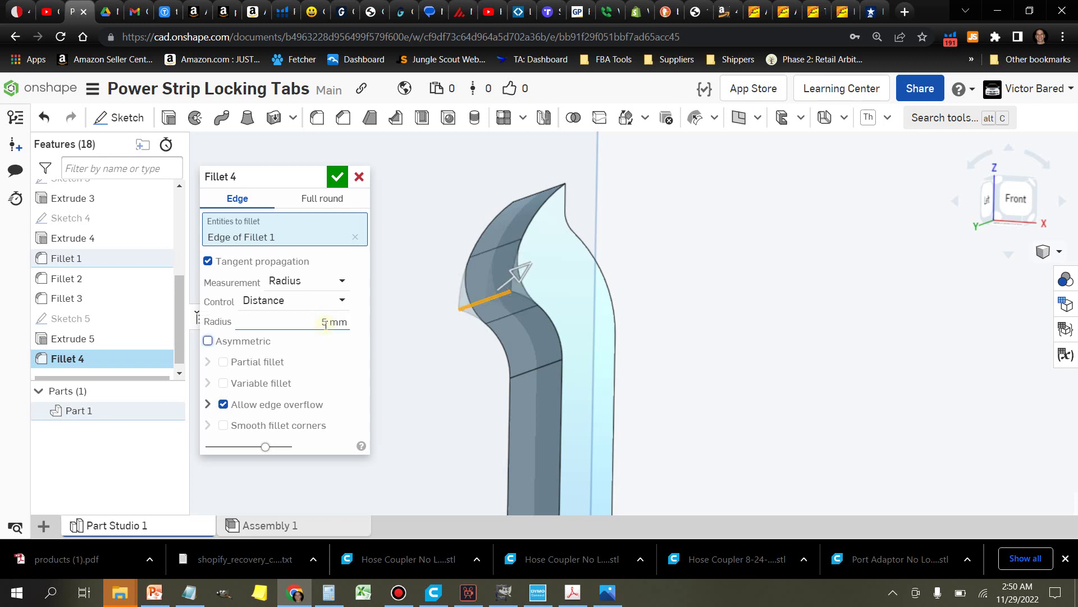
key(shift+1)
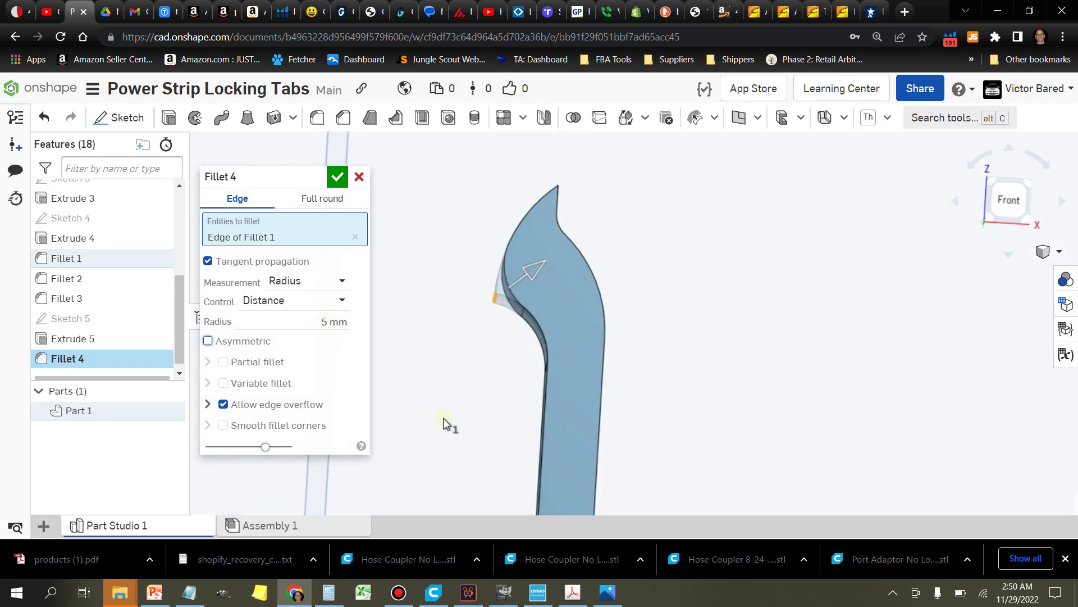
right_drag(444, 424, 447, 428)
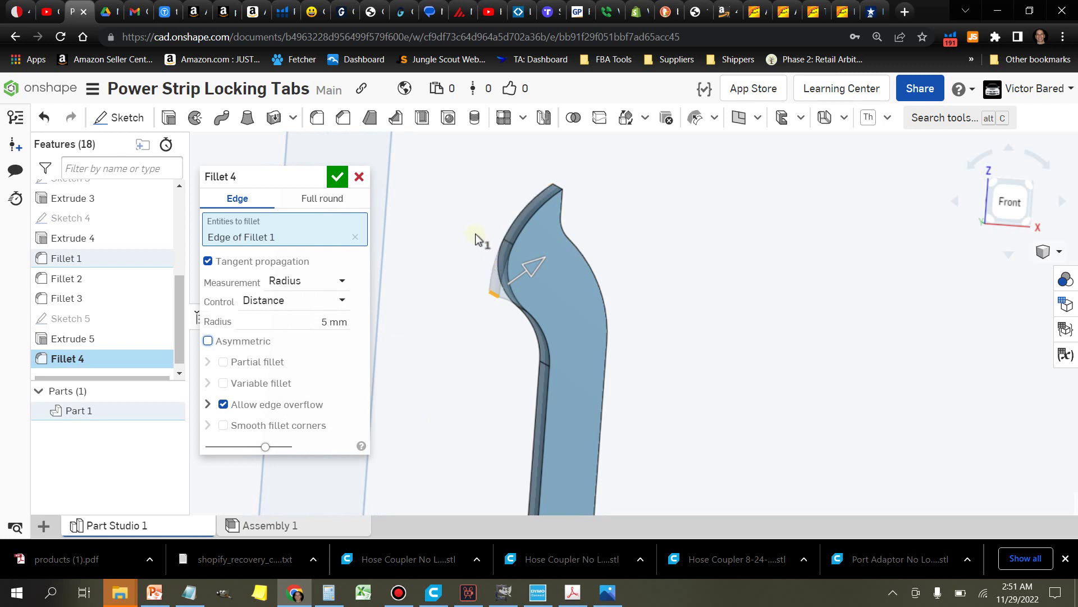
scroll(477, 240, up, 3)
right_drag(476, 240, 455, 242)
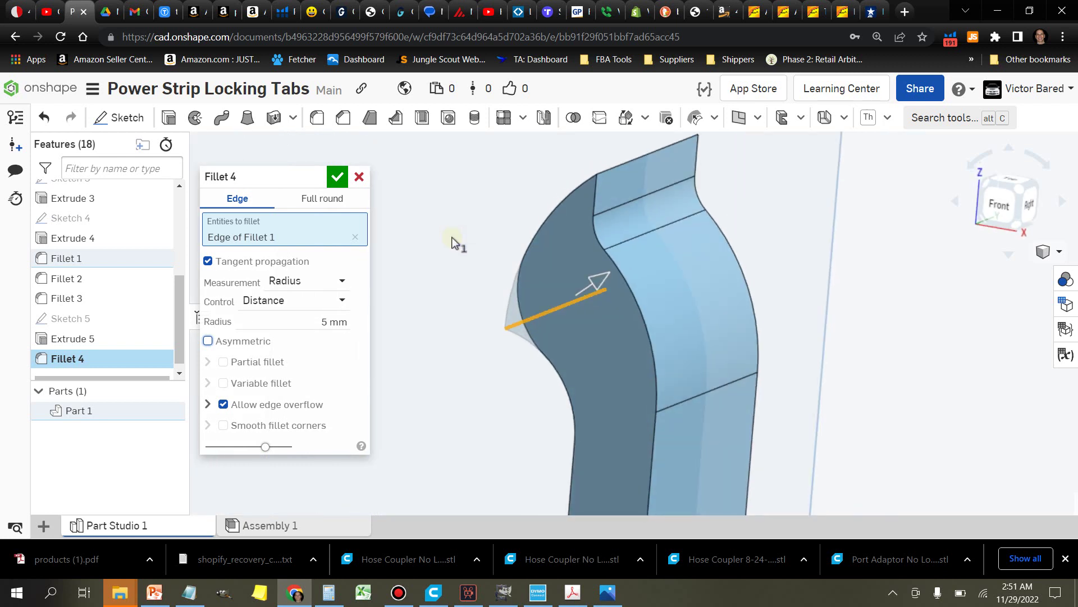
click(337, 176)
Round the hook tip's top edge with a 0.5 mm fillet (Fillet 5)
click(618, 165)
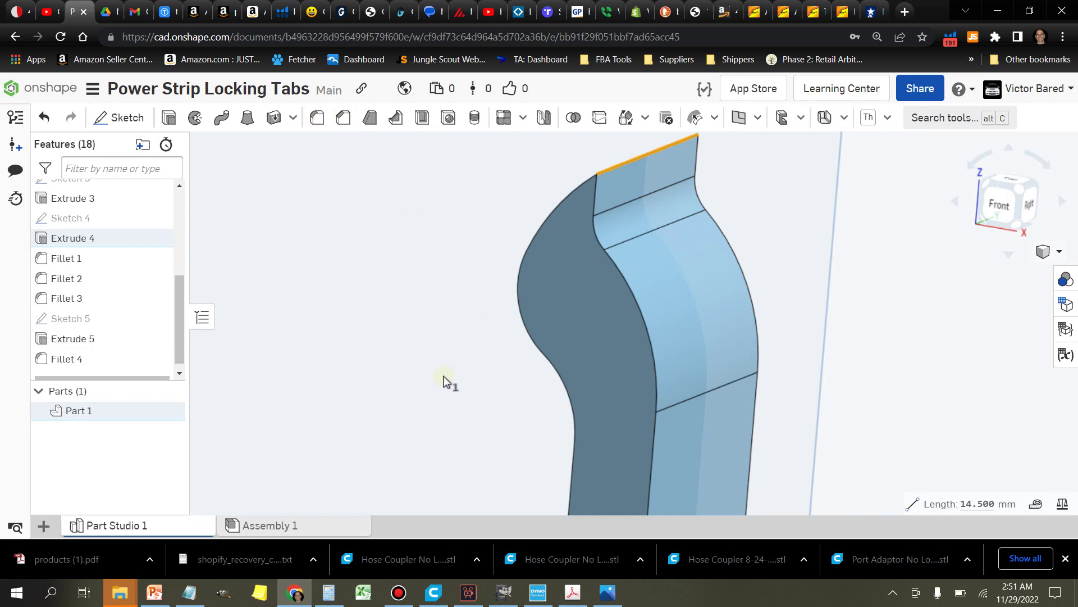
key(shift+f)
click(331, 321)
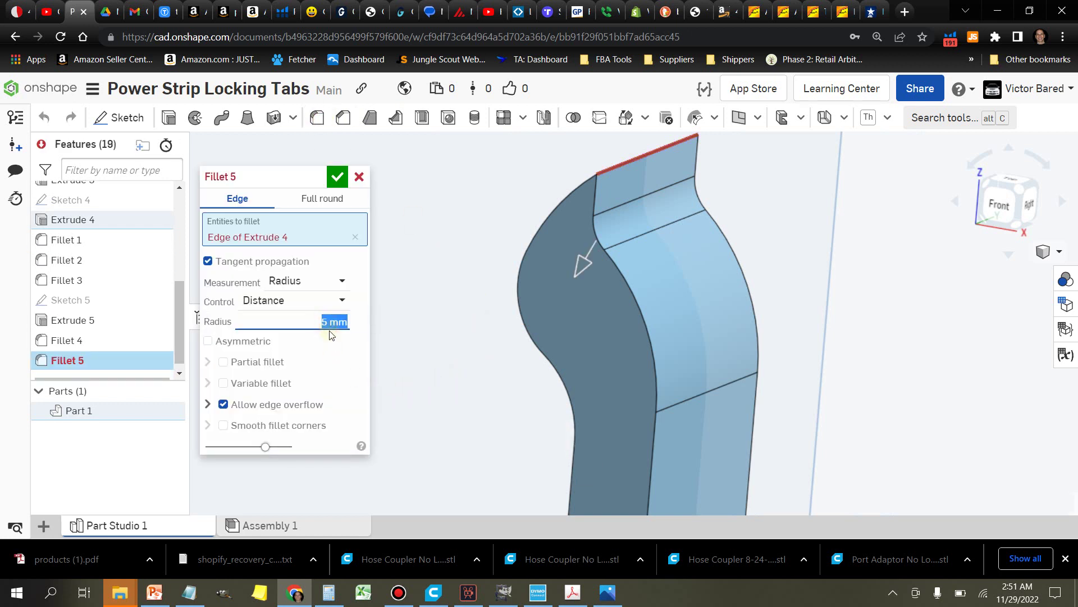
key(BackSpace)
key(Return)
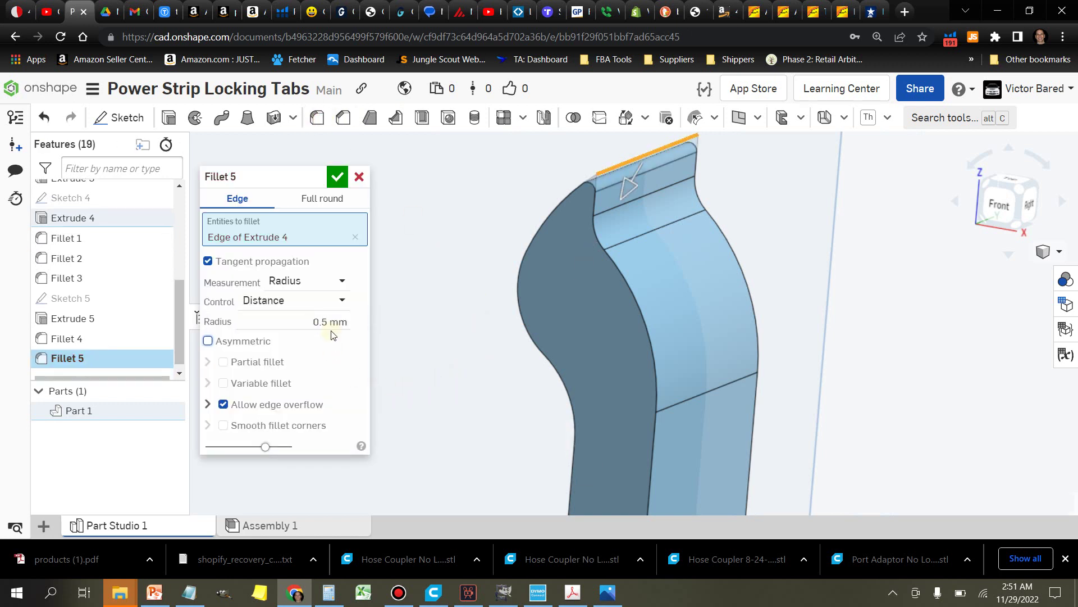
click(337, 177)
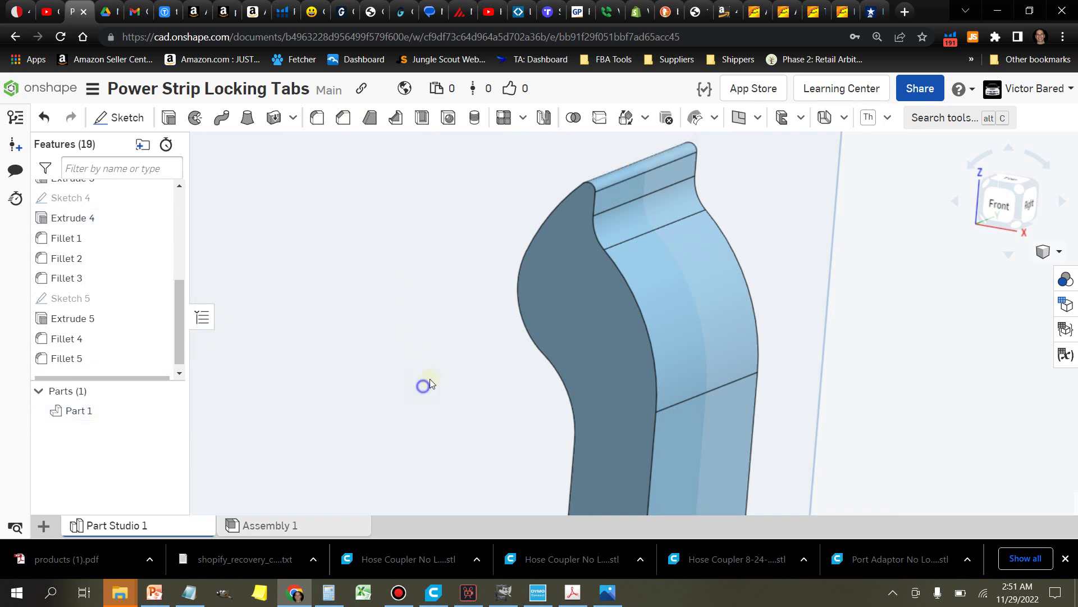
right_drag(430, 379, 544, 433)
scroll(448, 372, down, 5)
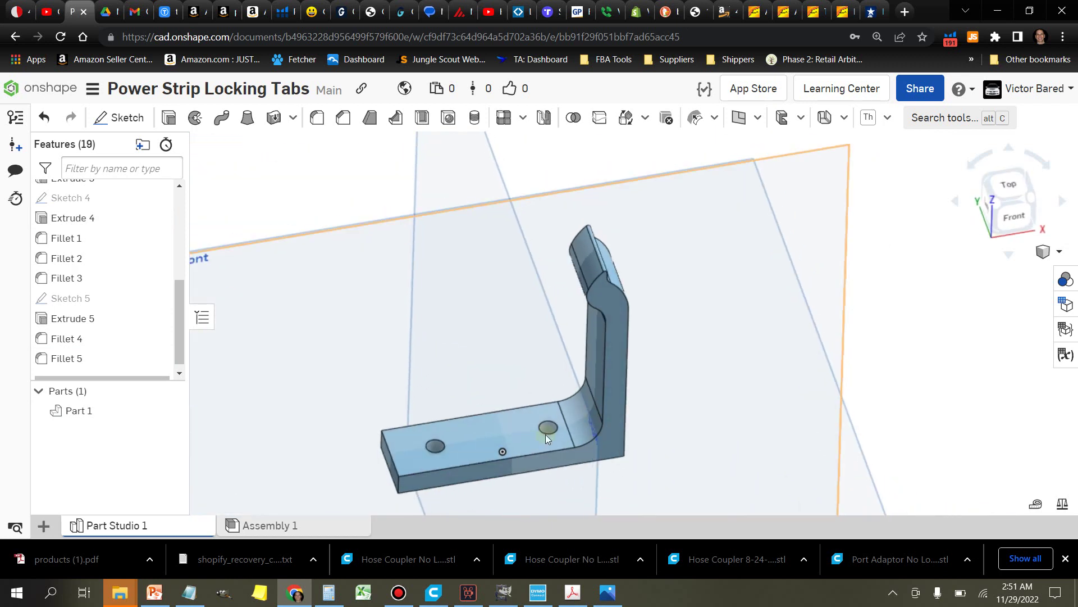
Chamfer both mounting-hole edges at 2.5 mm and 45° to countersink them
scroll(442, 416, up, 5)
scroll(463, 301, down, 3)
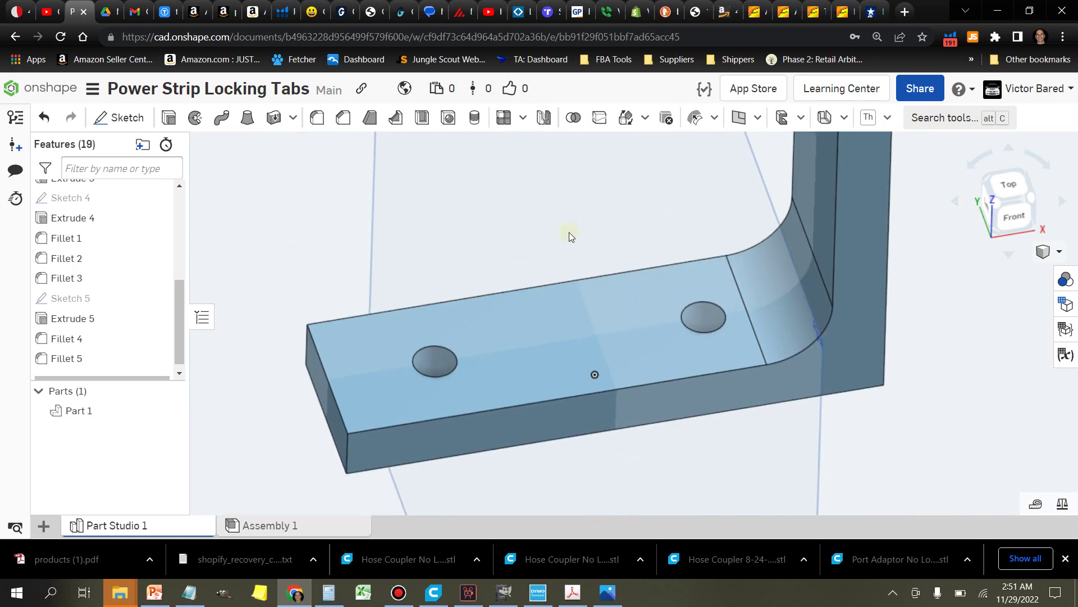
click(450, 369)
click(695, 332)
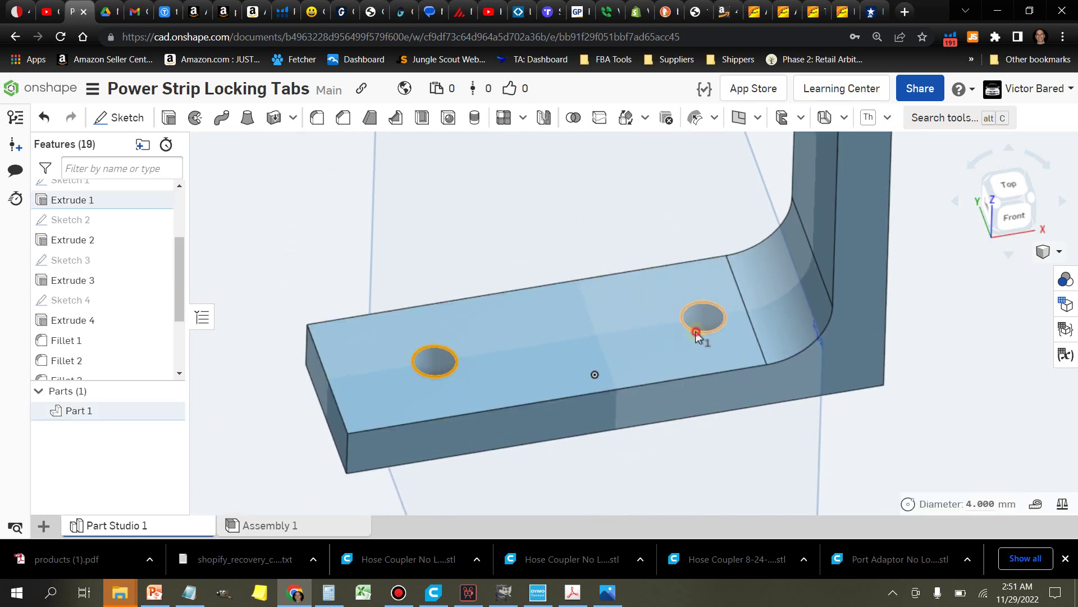
click(343, 117)
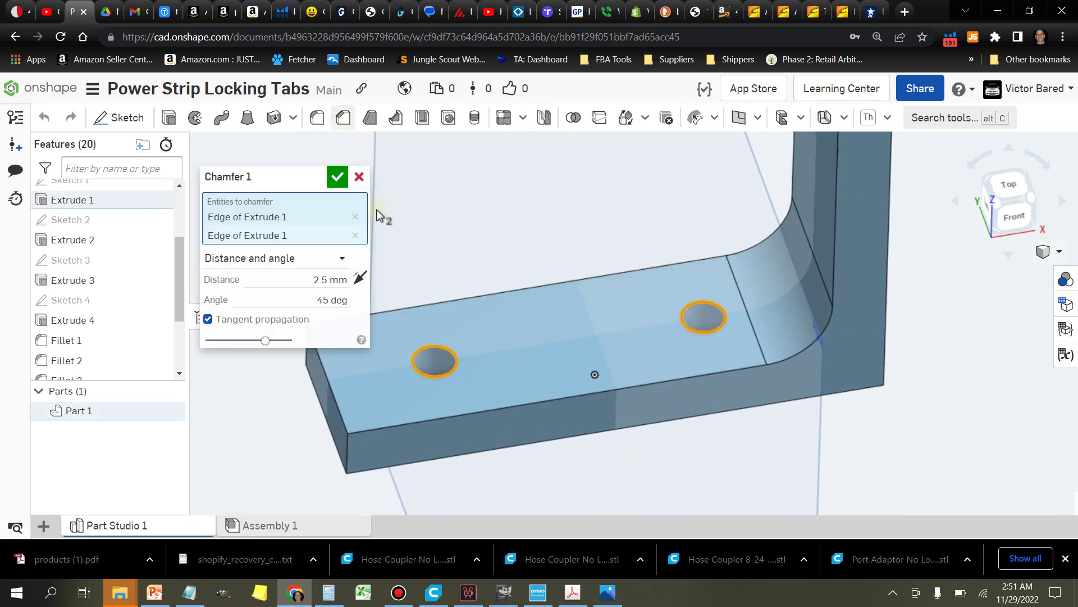
click(338, 178)
right_drag(511, 248, 530, 360)
scroll(557, 210, down, 3)
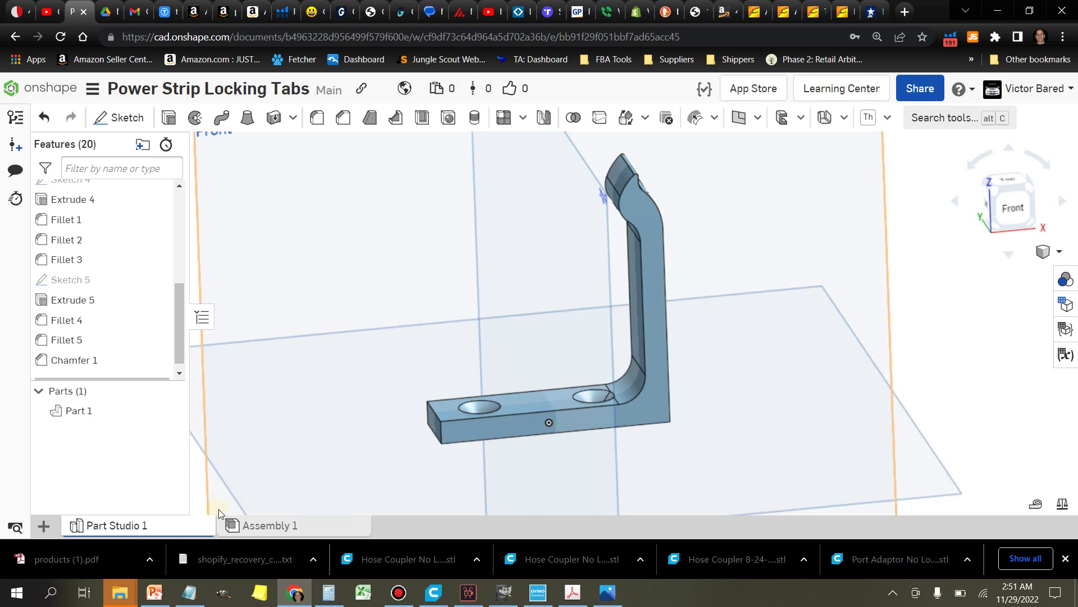
Rename Part Studio 1 to 'Power Strip Locking Tabs'
right_click(127, 527)
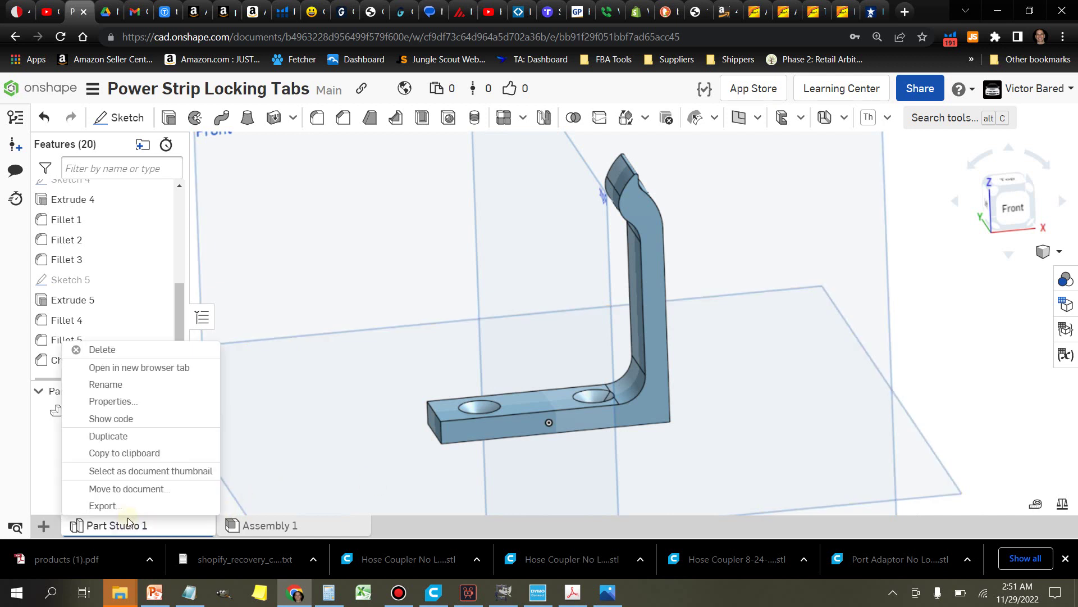
click(126, 387)
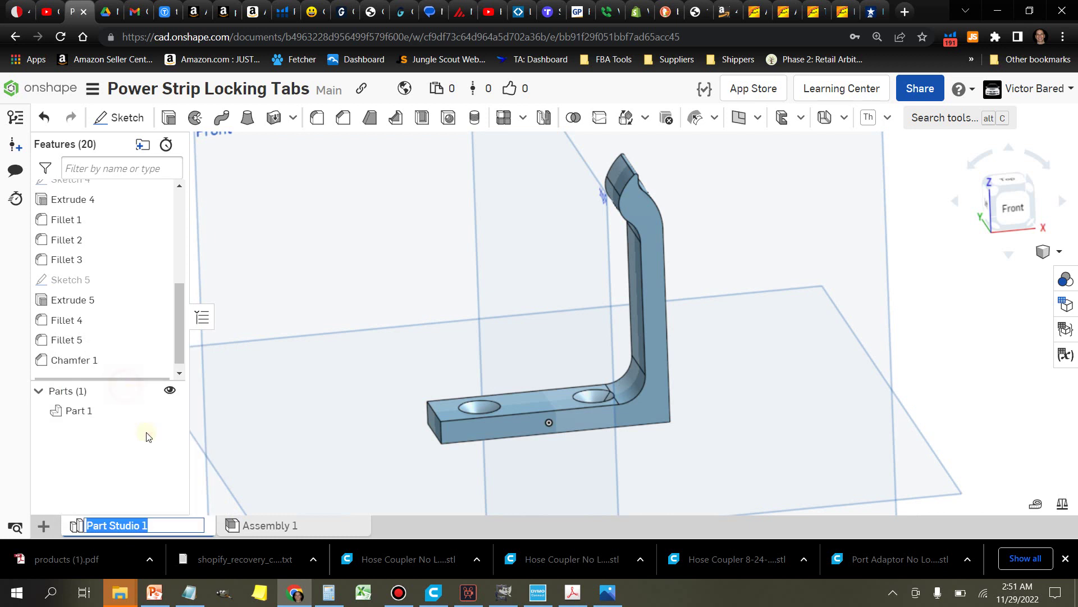
right_click(137, 525)
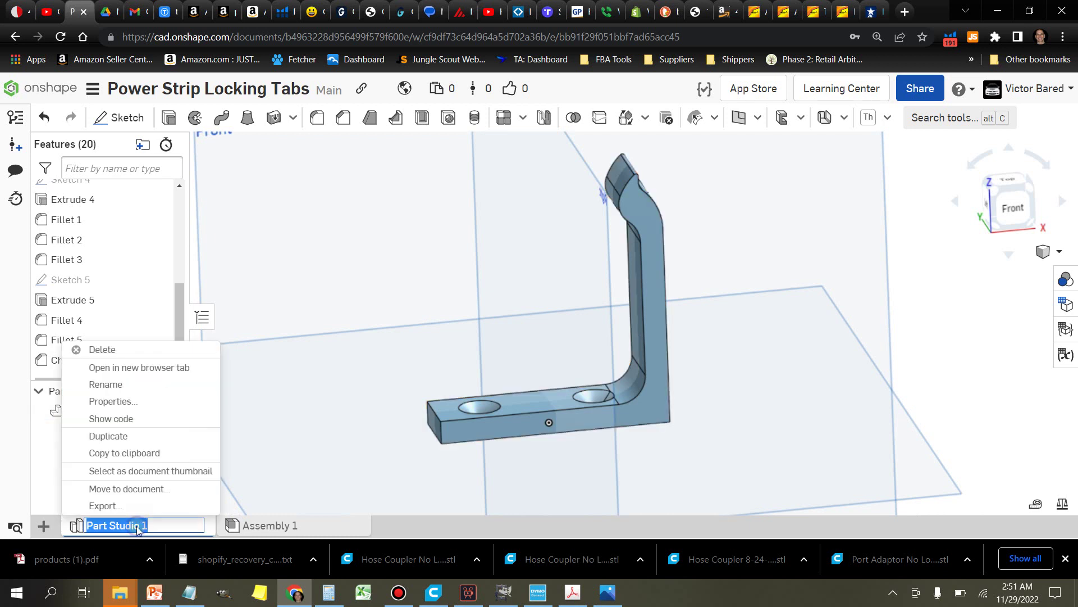
click(123, 387)
text(Power Strip Locking Tabs)
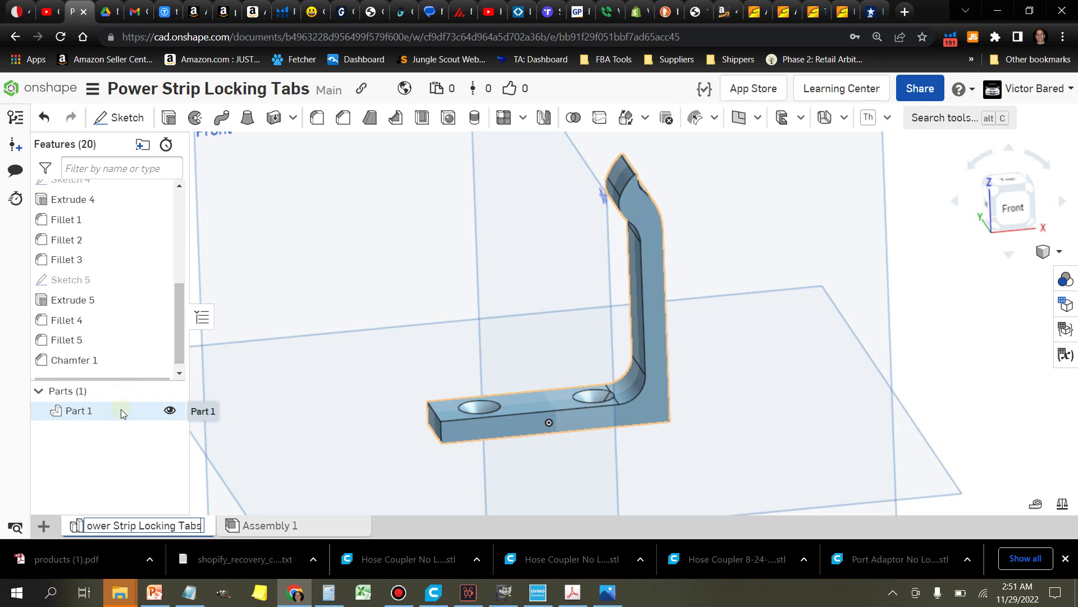
Export the part studio as a binary, millimetre, fine-resolution STL file
right_click(137, 526)
click(133, 510)
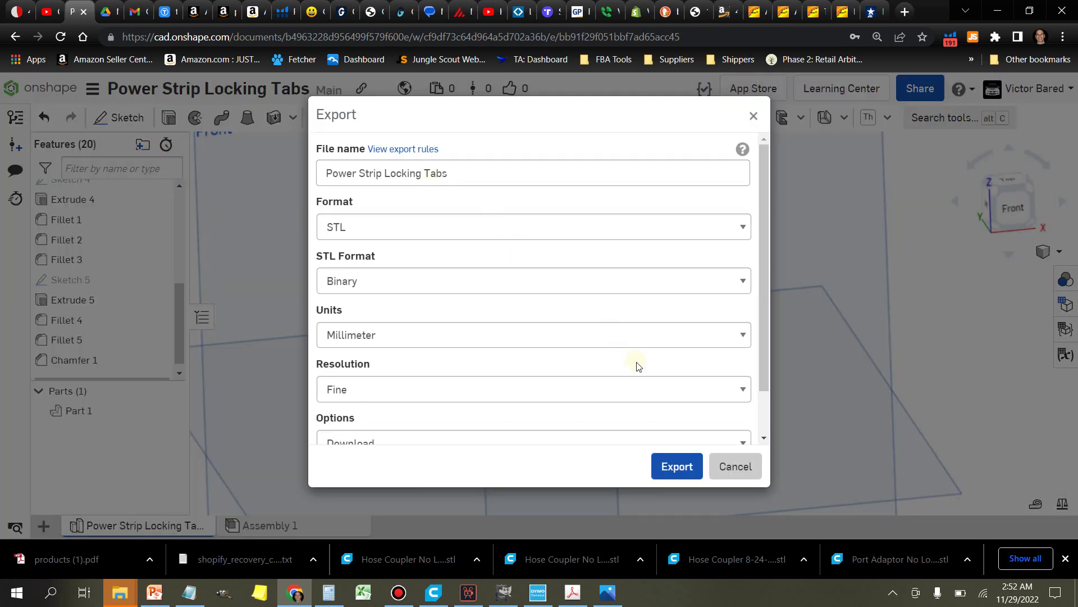
click(663, 468)
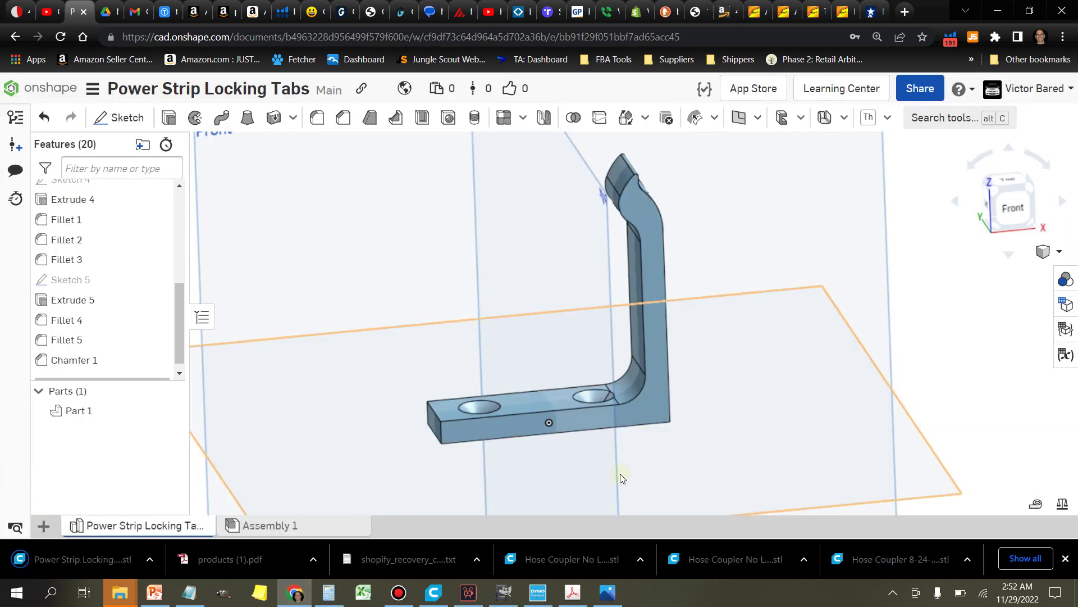
In Cura, delete the hose coupler from the build plate and dismiss the upload notification
click(440, 600)
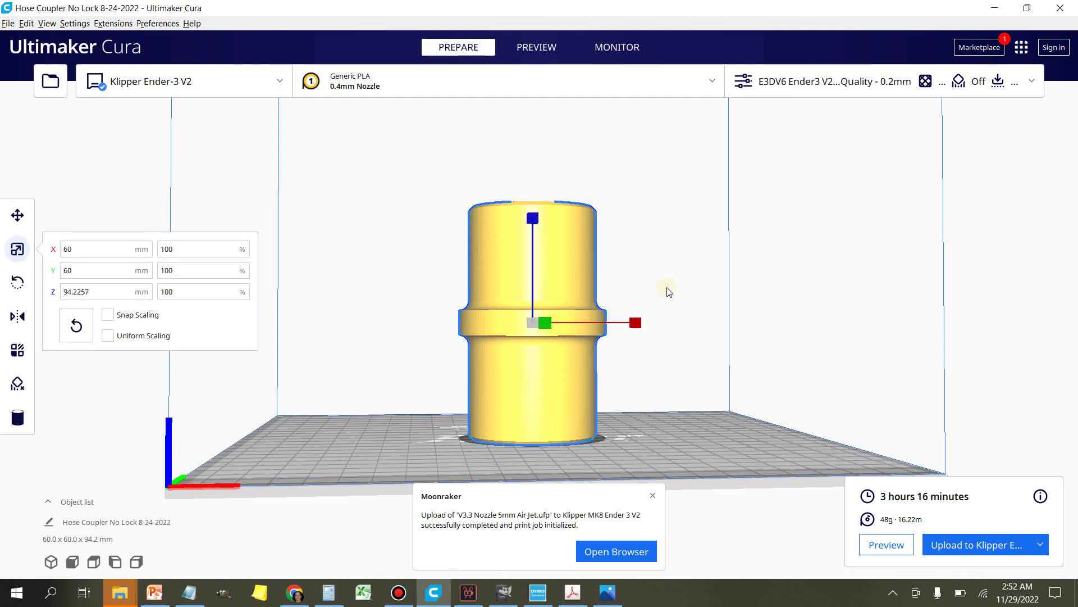
key(Delete)
scroll(666, 315, up, 3)
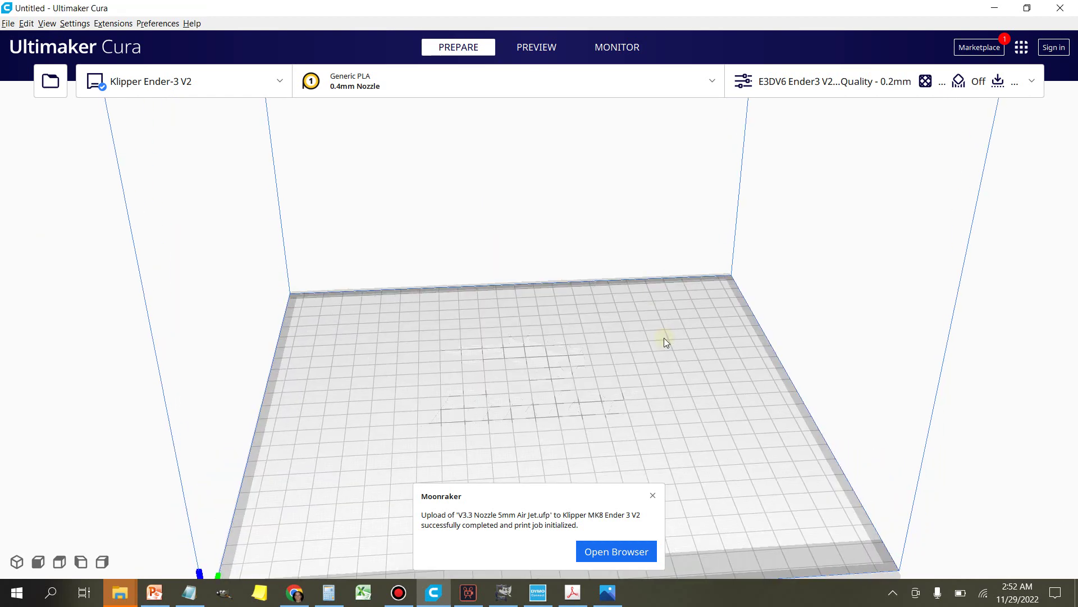
click(653, 495)
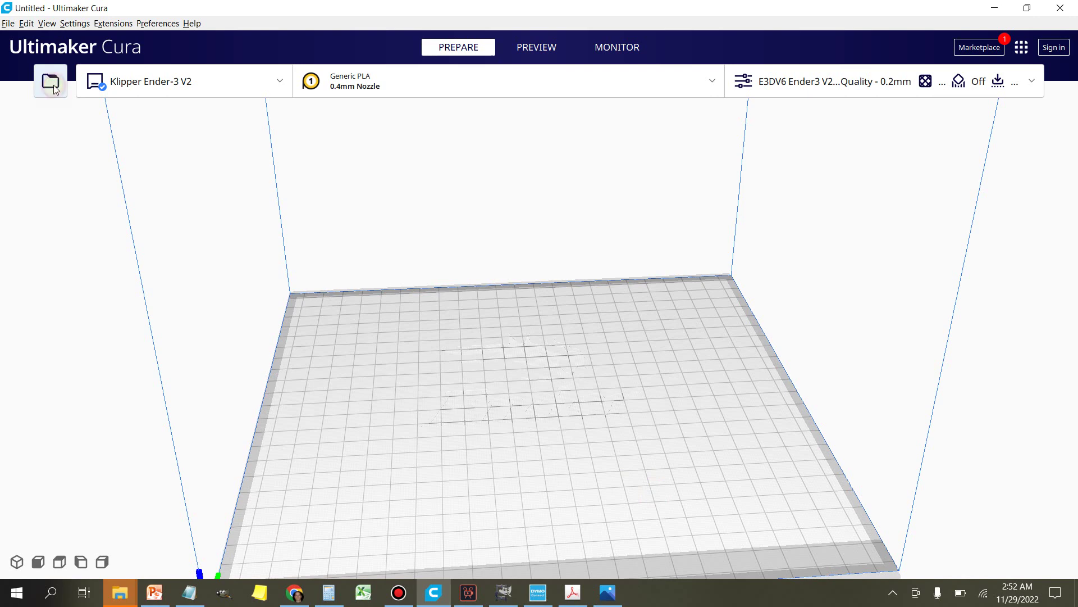
Open Power Strip Locking Tabs.stl from the Downloads folder
key(ctrl+o)
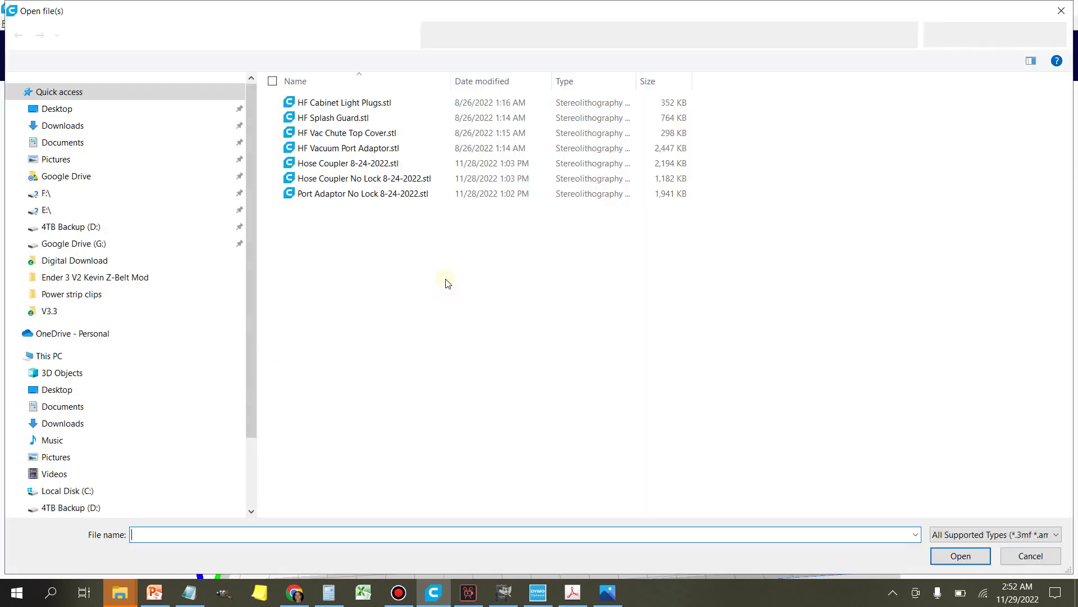
click(140, 126)
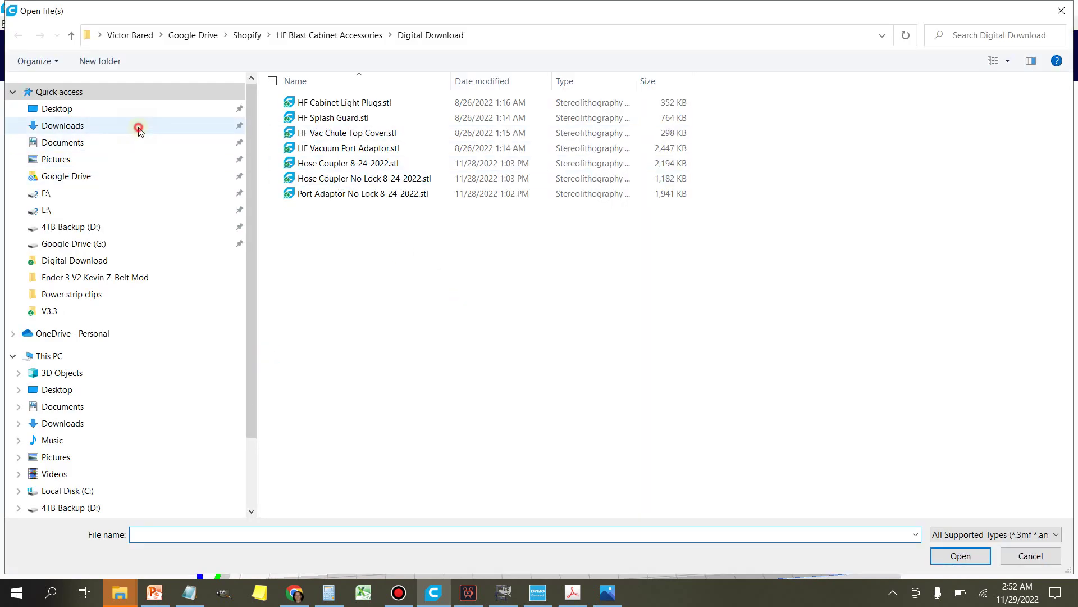
double_click(378, 112)
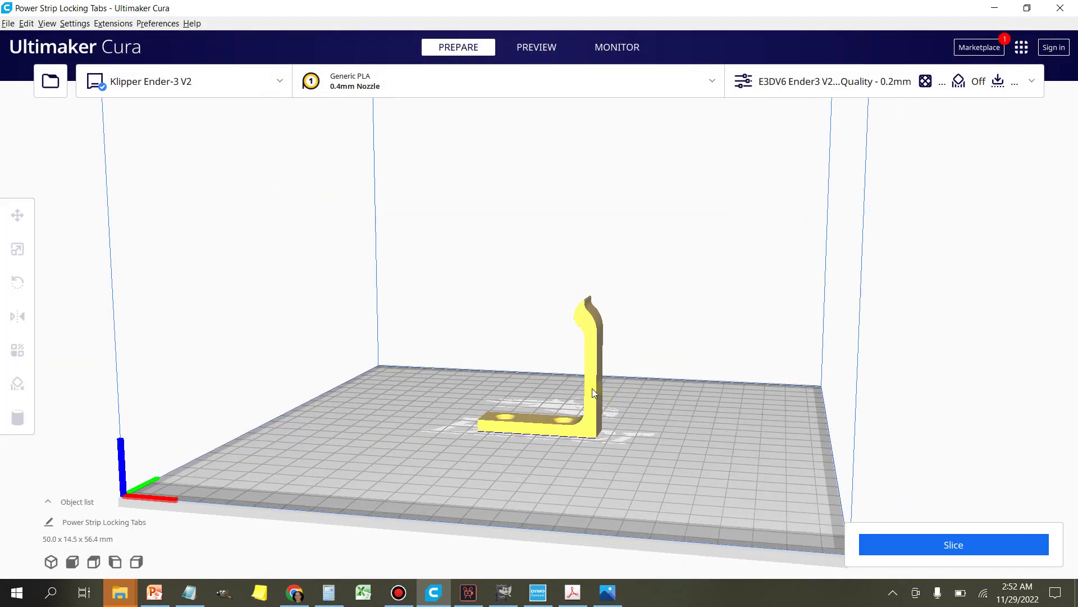
Rotate the tab -90° so it lies flat, measuring 50.0 x 56.4 x 14.5 mm
right_drag(658, 385, 156, 284)
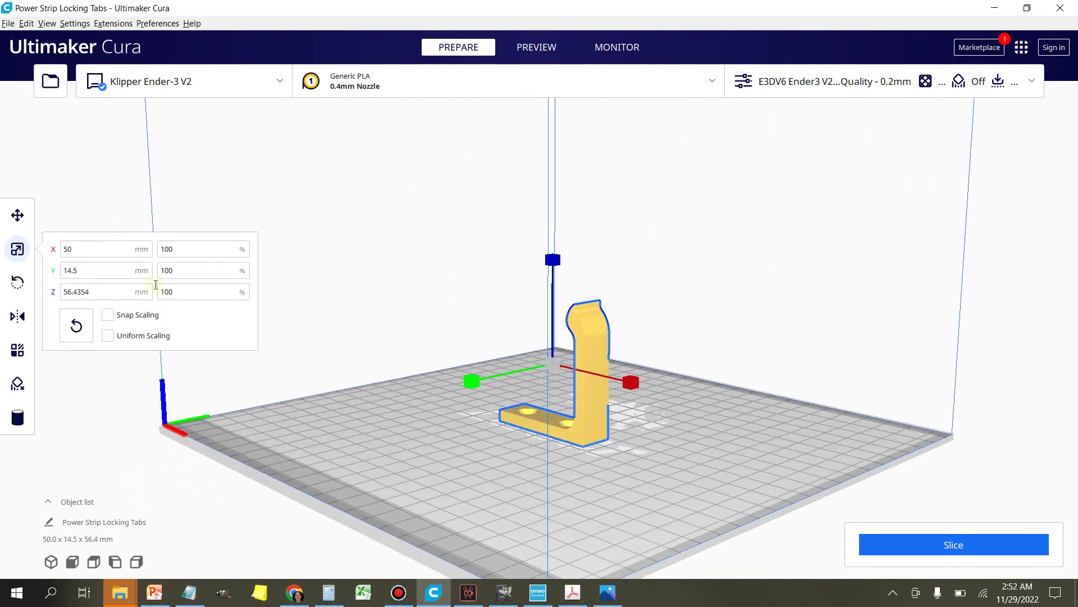
key(r)
right_drag(814, 449, 716, 425)
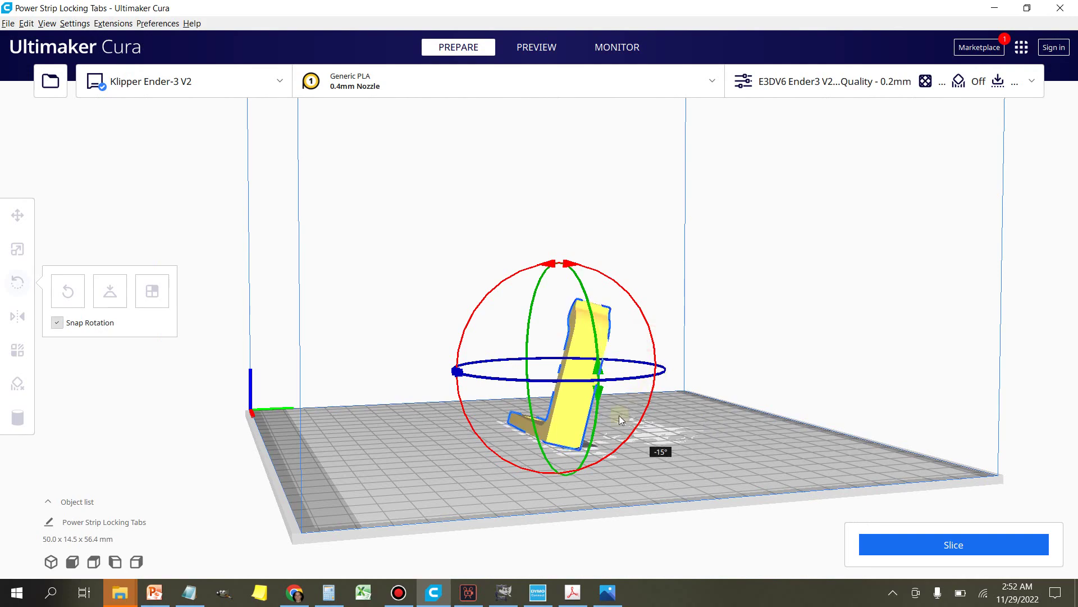
drag(619, 415, 556, 452)
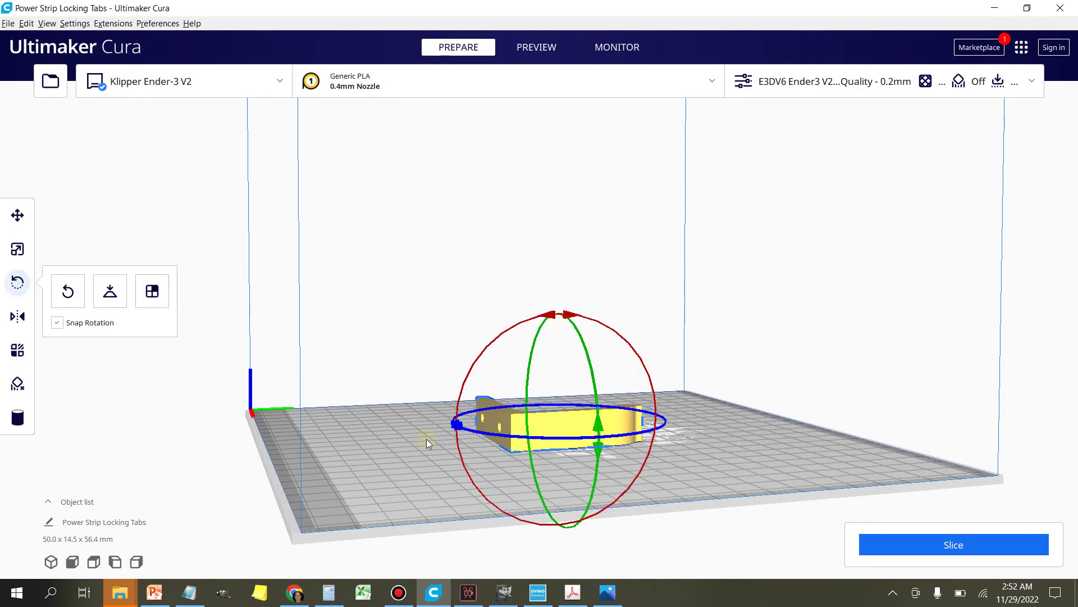
right_drag(426, 439, 686, 495)
click(655, 473)
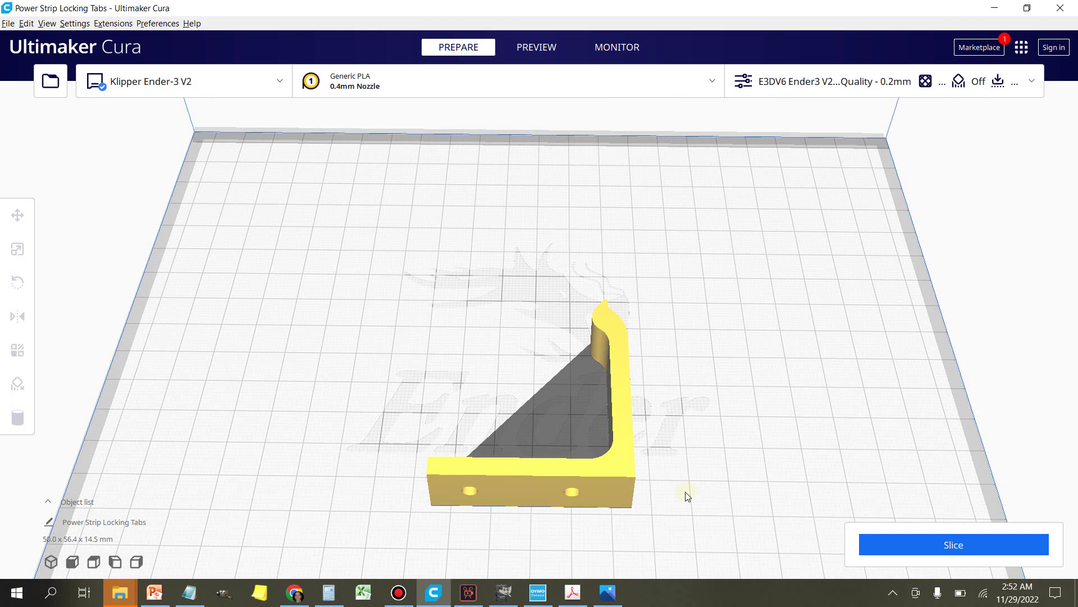
Check the build plate adhesion type in the print settings, leaving it on Skirt
click(808, 94)
click(939, 383)
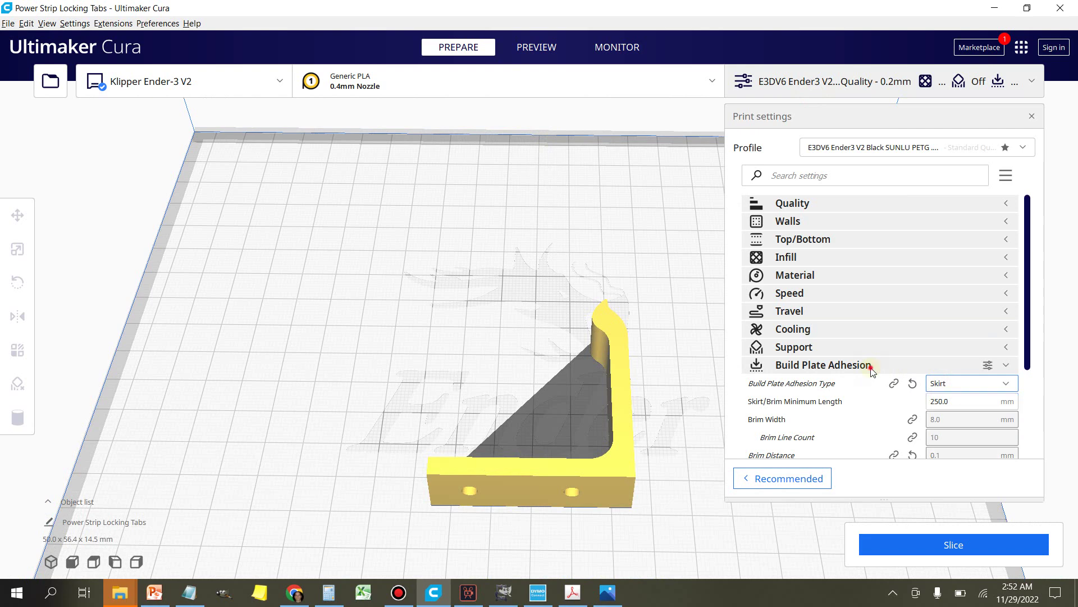
click(805, 91)
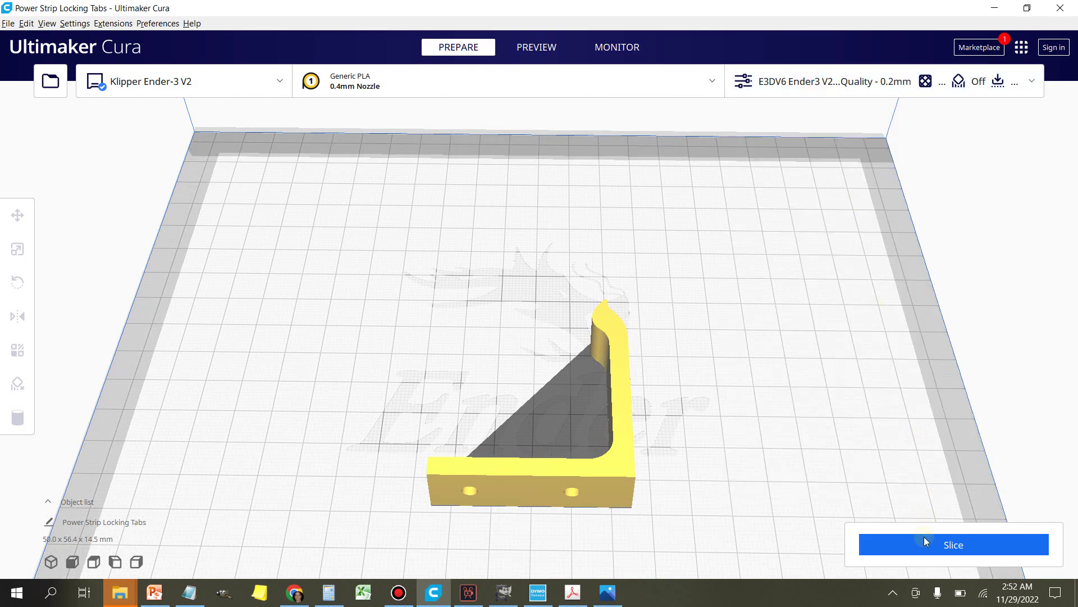